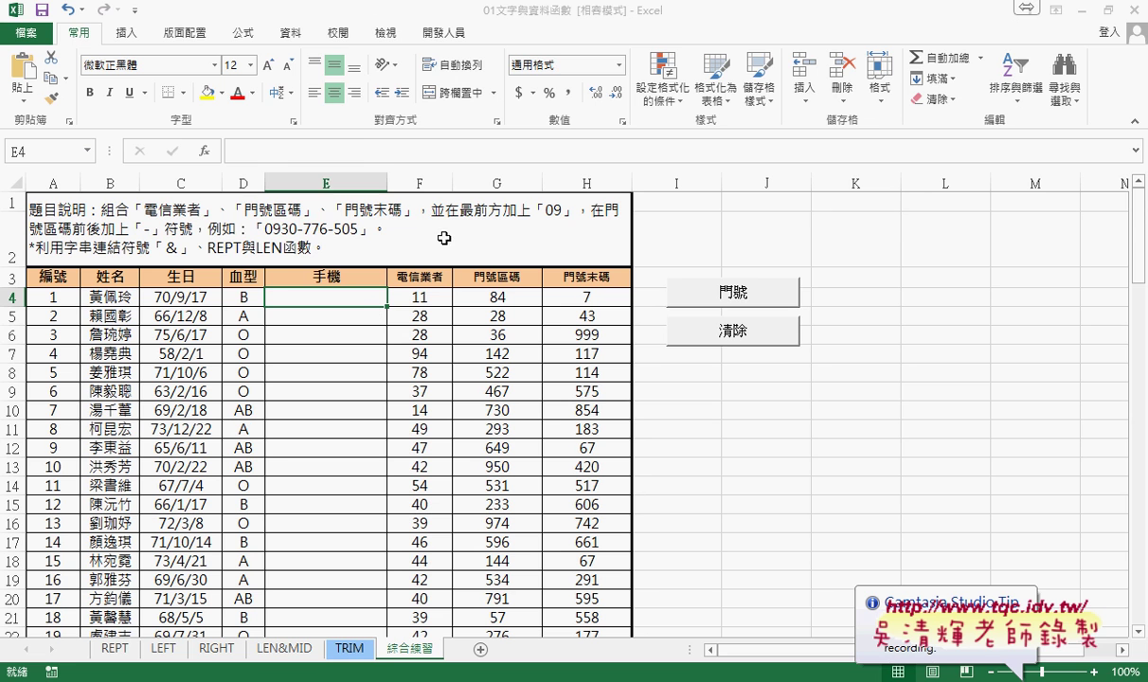
- Enter ="09"&F4&"-"&G4 in cell E4 so it shows 0911-84
{"action": "left_click", "coordinate": [347, 155]}
{"action": "type", "text": "-"}
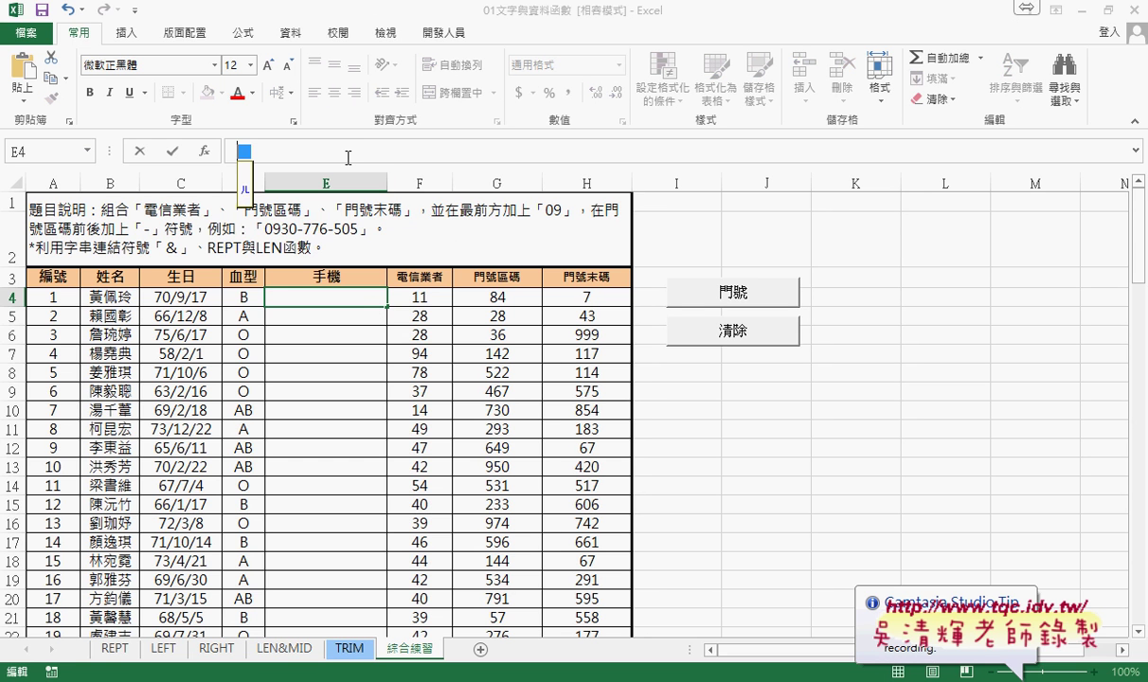
{"action": "key", "text": "BackSpace"}
{"action": "type", "text": "="}
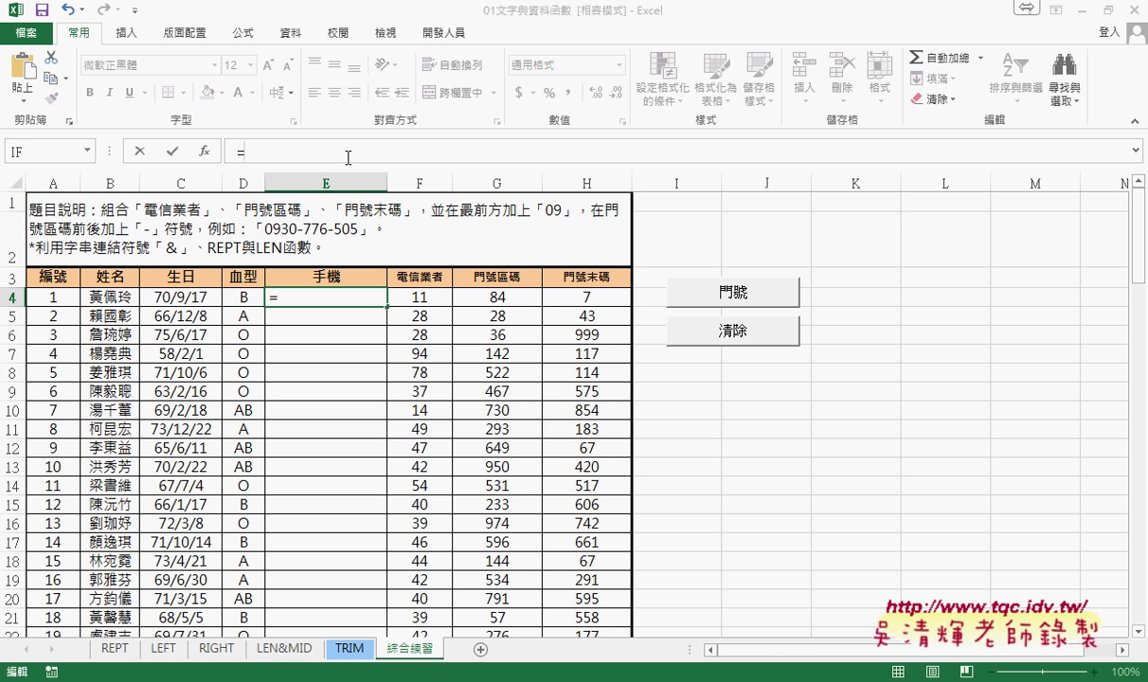
{"action": "type", "text": "\""}
{"action": "type", "text": "0"}
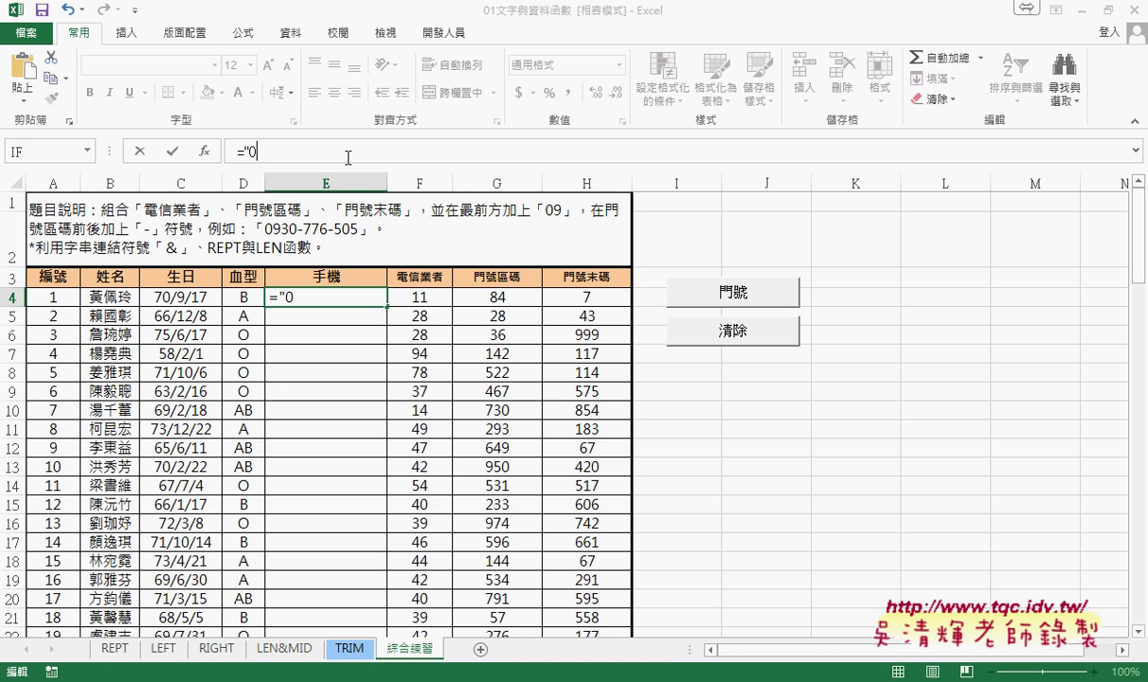
{"action": "type", "text": "9\""}
{"action": "type", "text": "&"}
{"action": "left_click", "coordinate": [424, 299]}
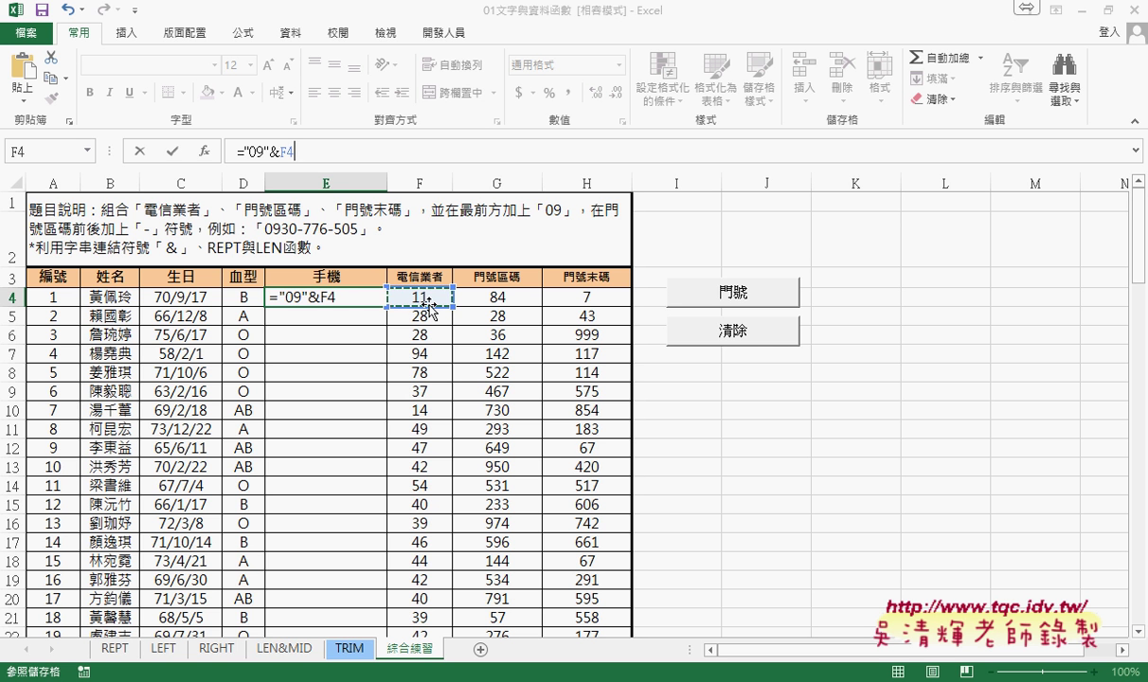
{"action": "type", "text": "&\""}
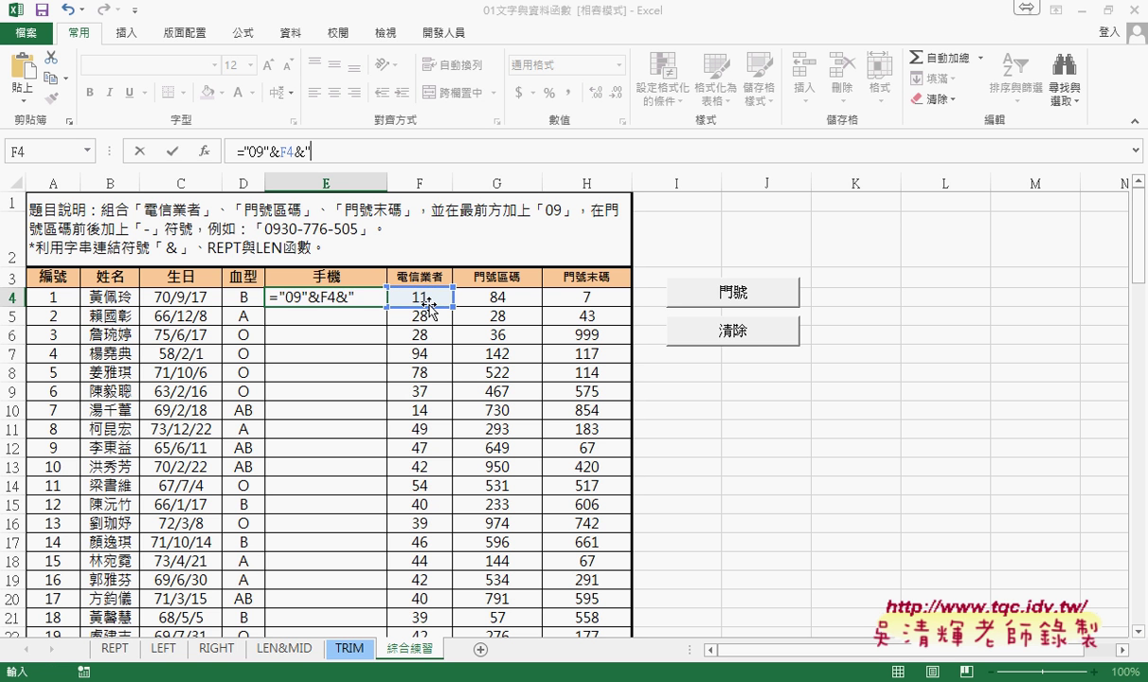
{"action": "type", "text": "-\""}
{"action": "type", "text": "&"}
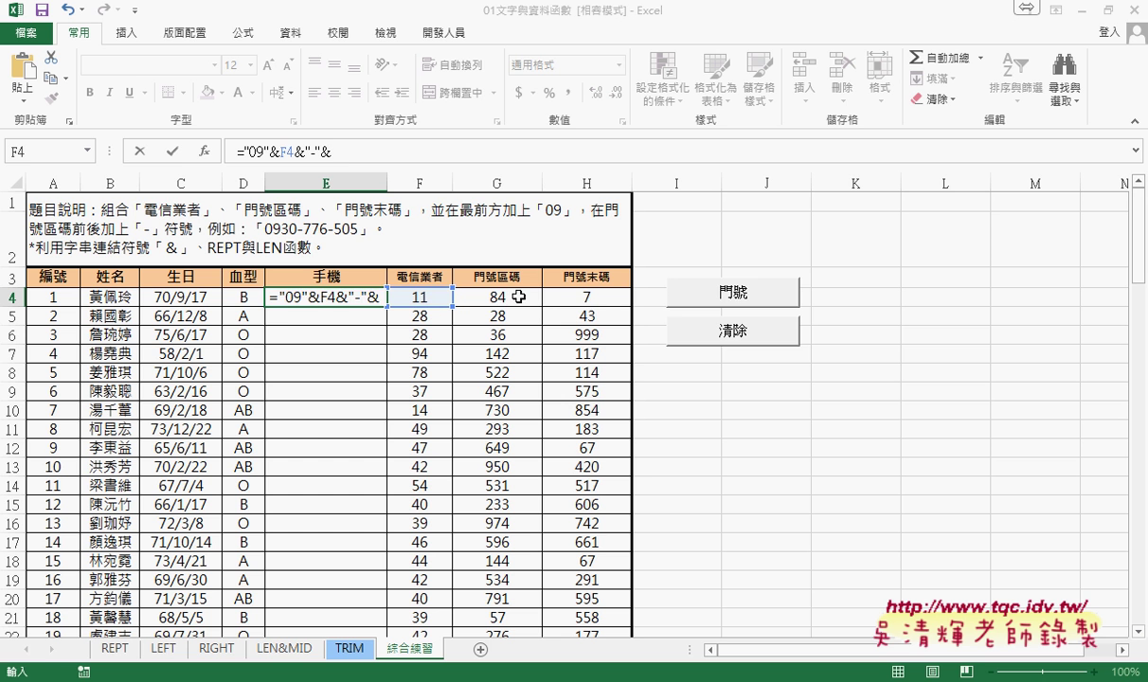
{"action": "left_click", "coordinate": [519, 296]}
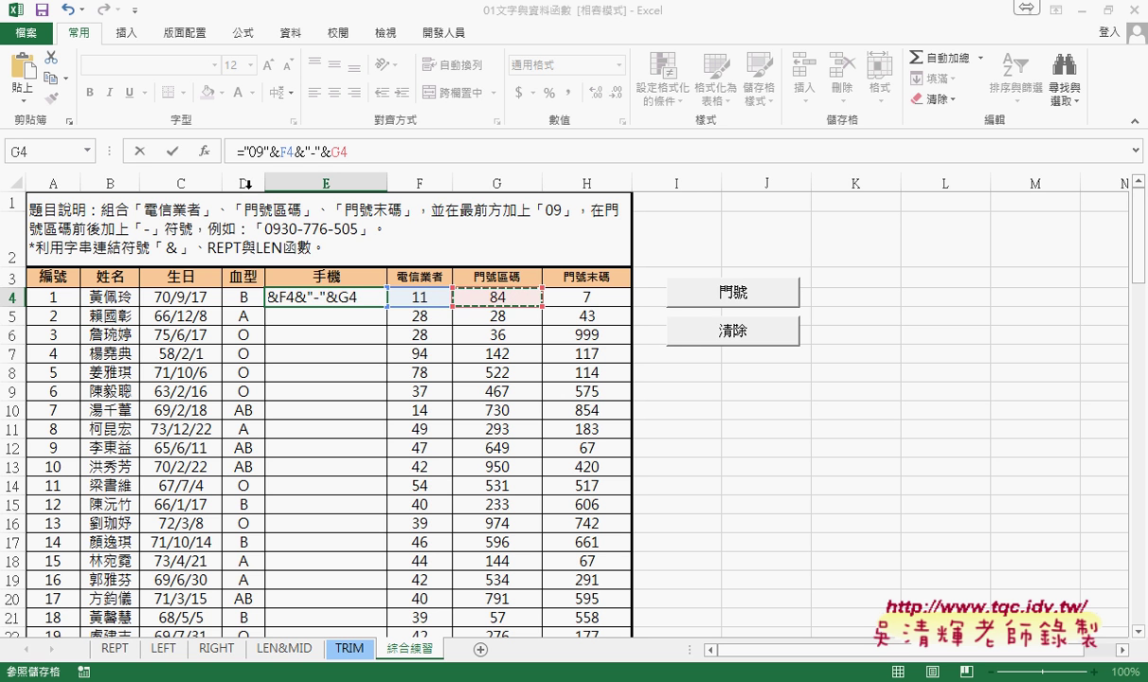
{"action": "left_click", "coordinate": [171, 152]}
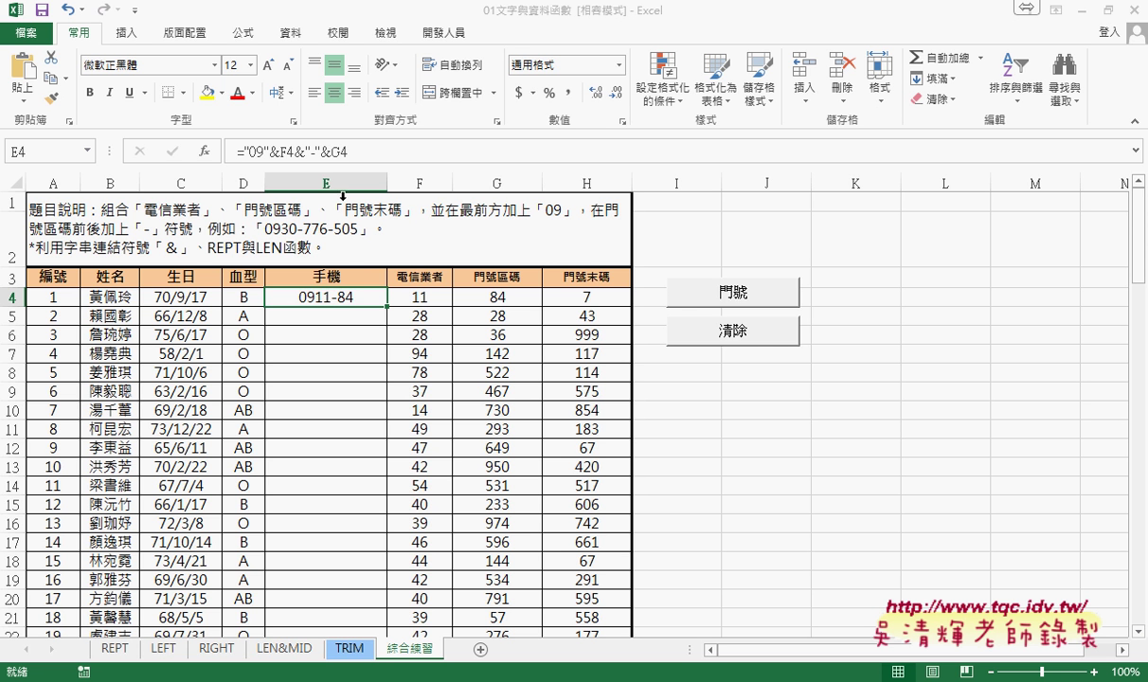
- Replace the trailing G4 in E4's formula with REPT("0",3-LEN(G4)), so E4 shows 0911-0
{"action": "left_click_drag", "start_coordinate": [331, 151], "coordinate": [380, 148]}
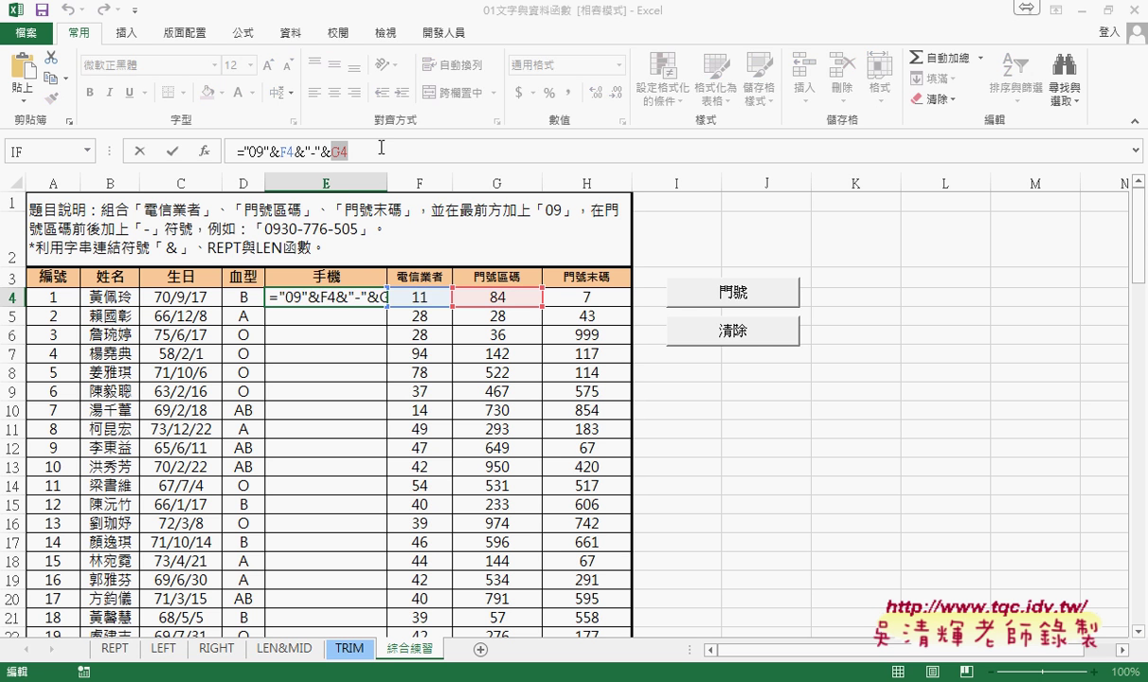
{"action": "key", "text": "BackSpace"}
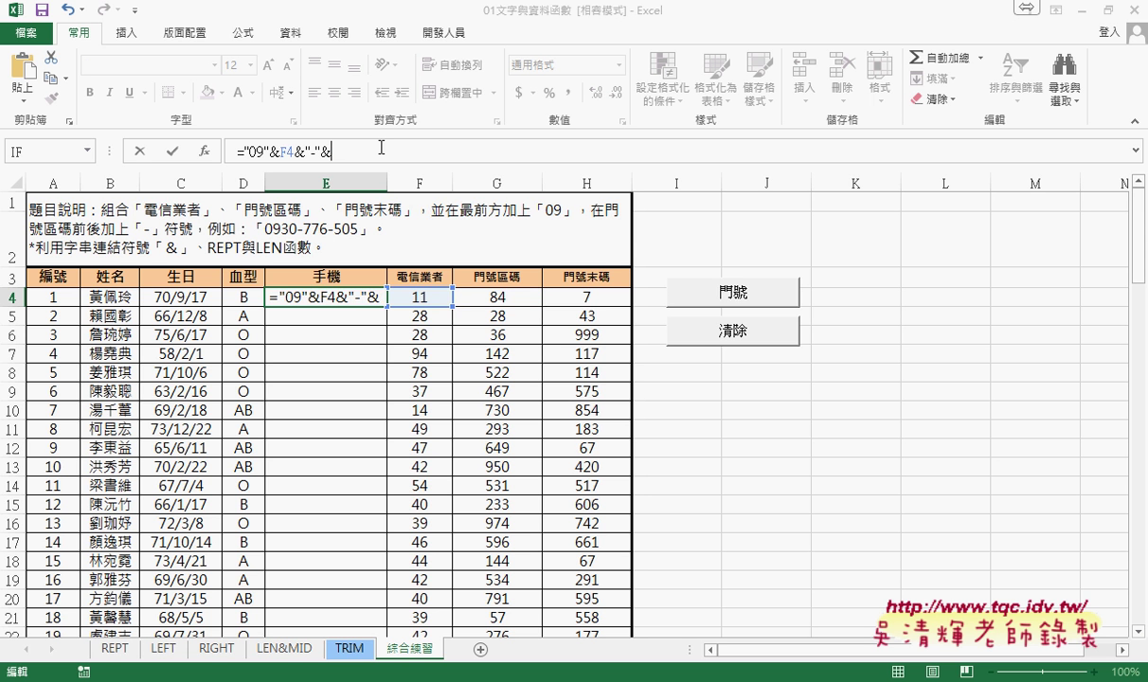
{"action": "type", "text": "re"}
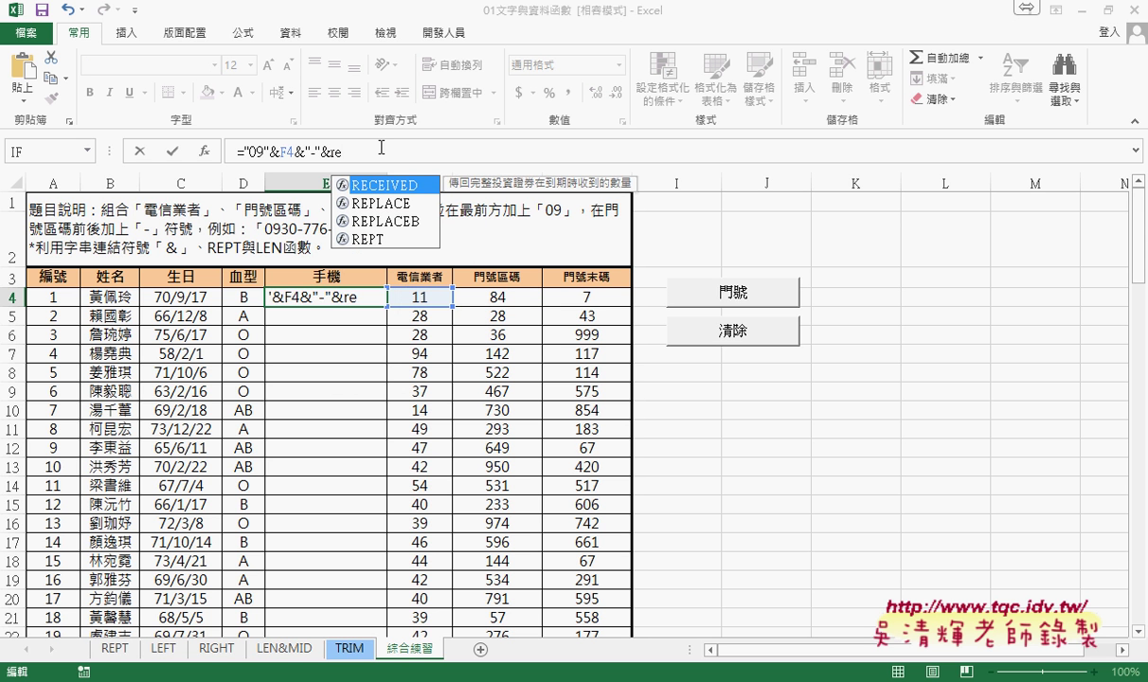
{"action": "type", "text": "p"}
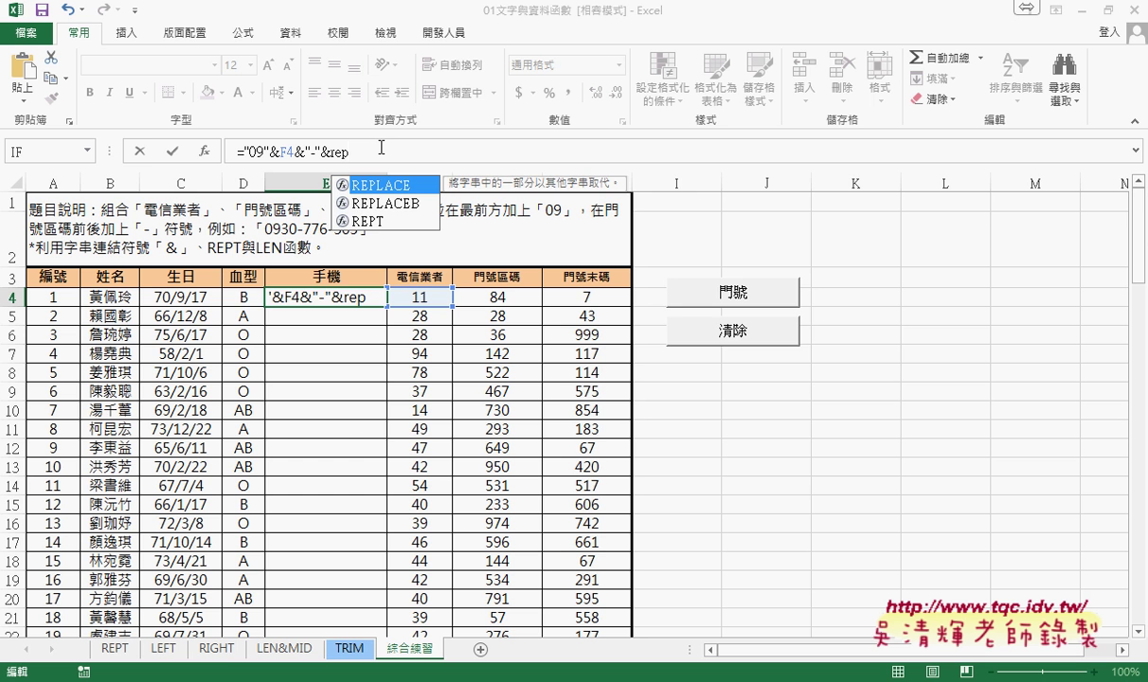
{"action": "type", "text": "t"}
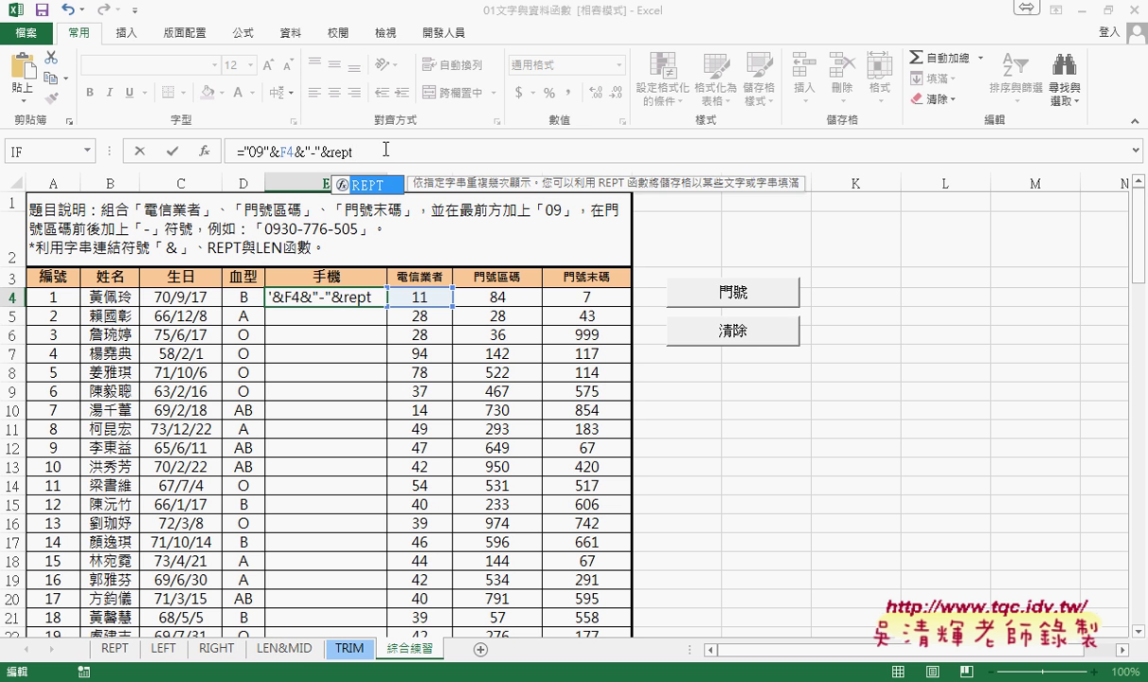
{"action": "type", "text": "("}
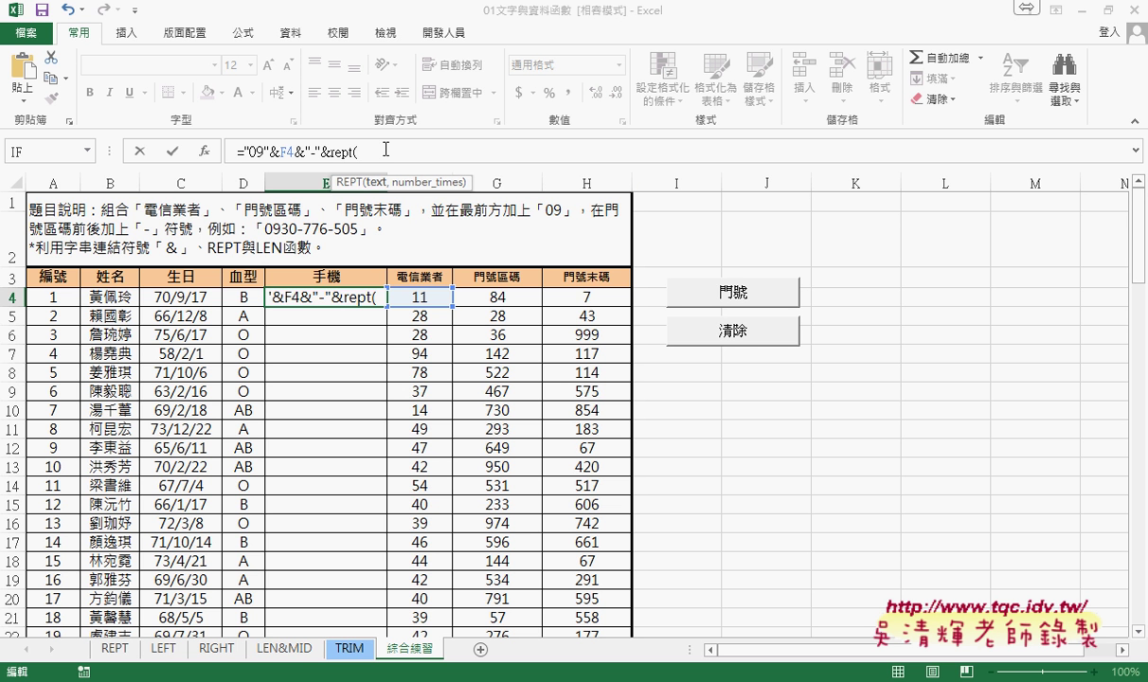
{"action": "type", "text": "\""}
{"action": "type", "text": "0\""}
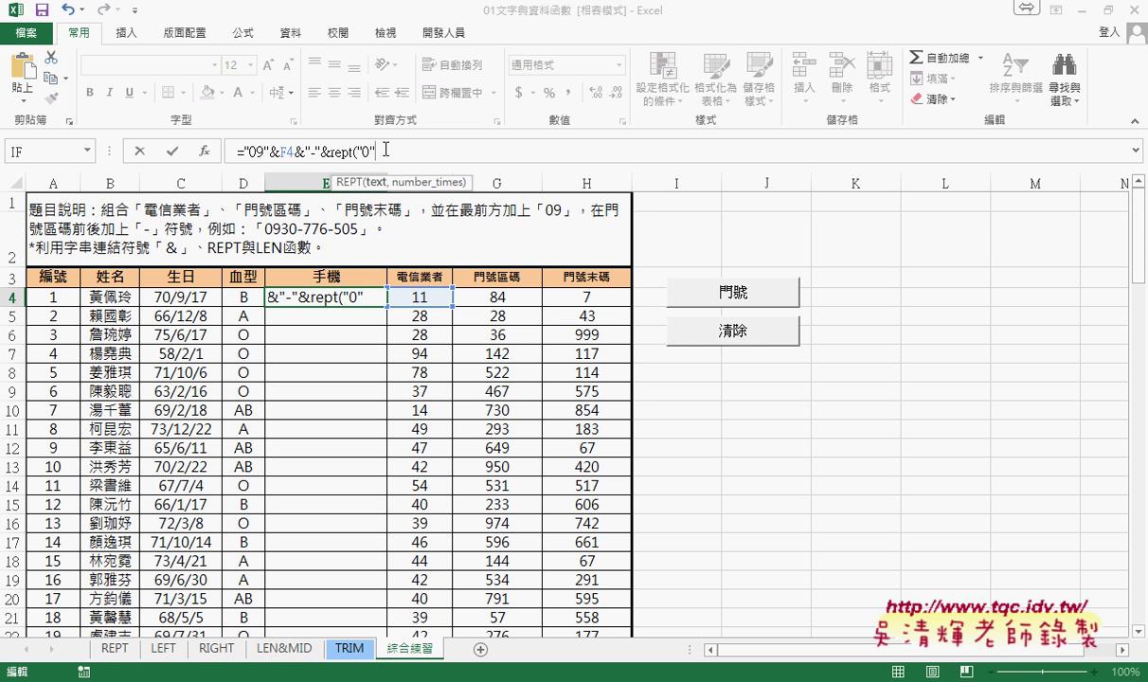
{"action": "type", "text": ","}
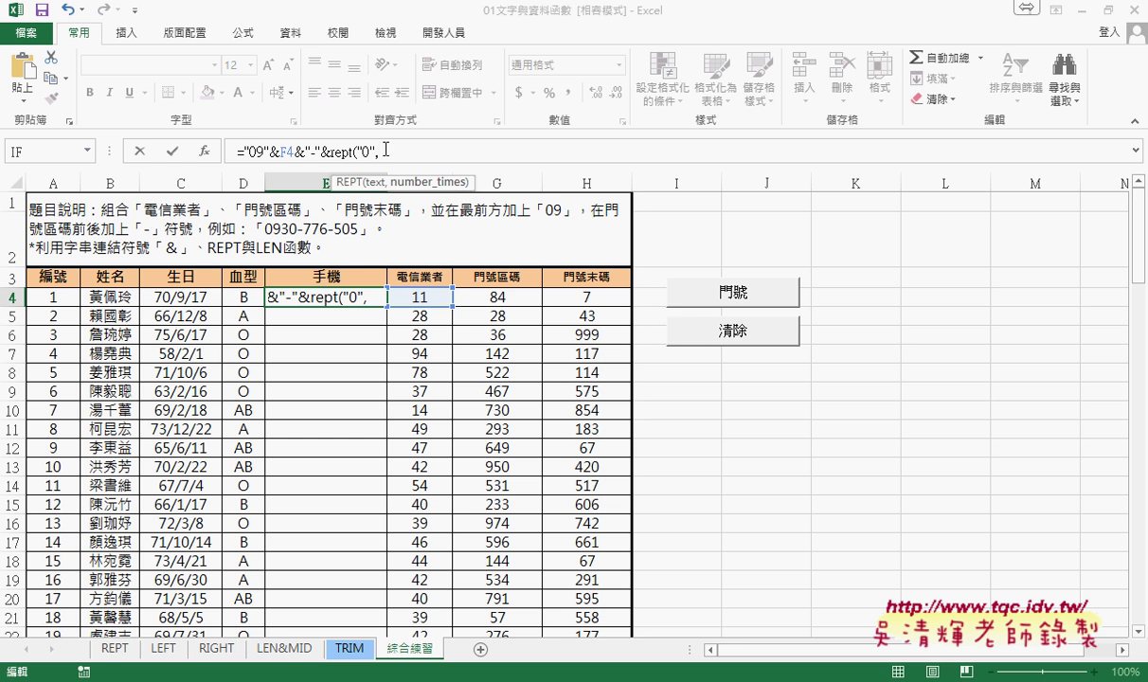
{"action": "type", "text": "3-"}
{"action": "type", "text": "le"}
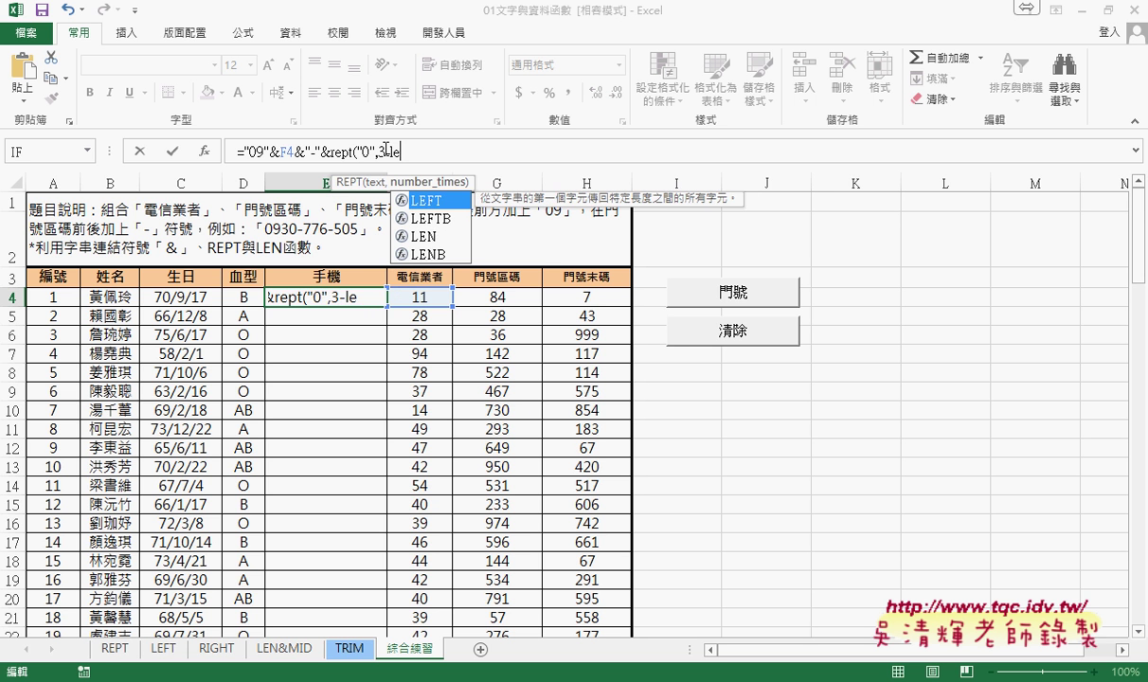
{"action": "type", "text": "n("}
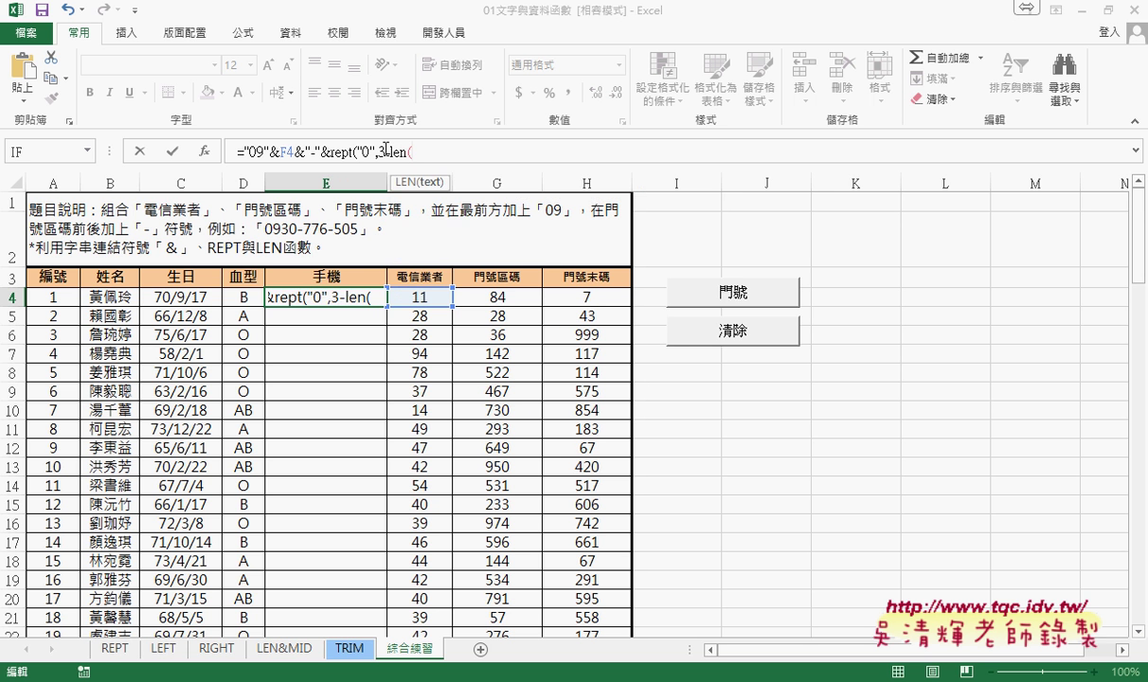
{"action": "left_click", "coordinate": [508, 299]}
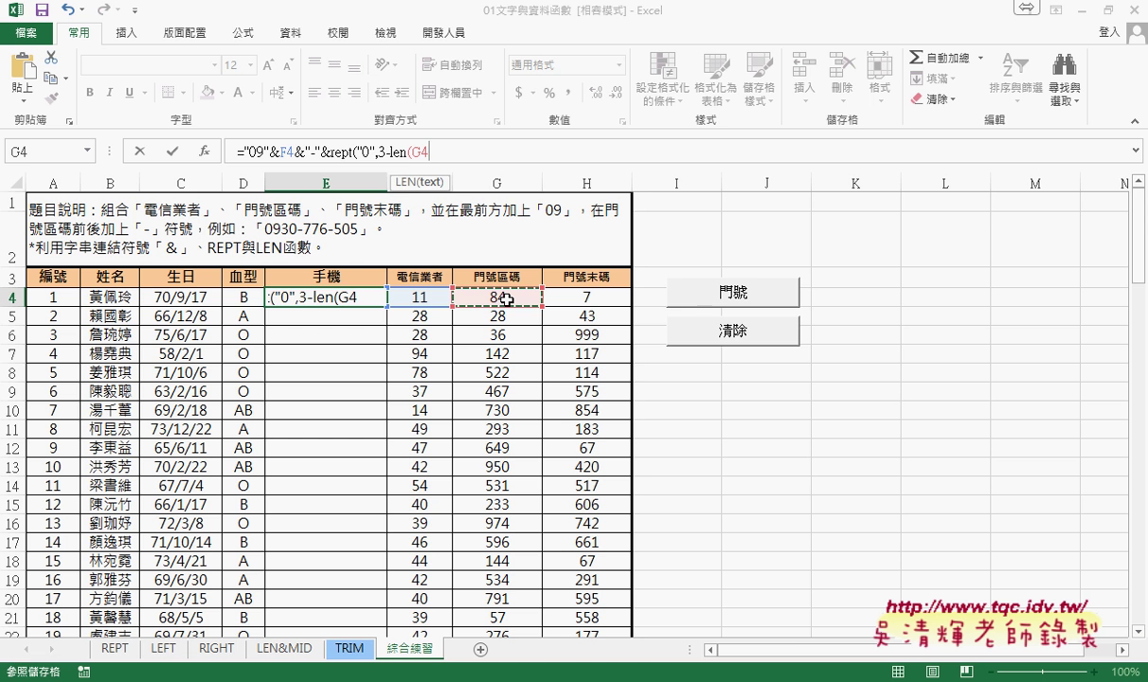
{"action": "type", "text": ")"}
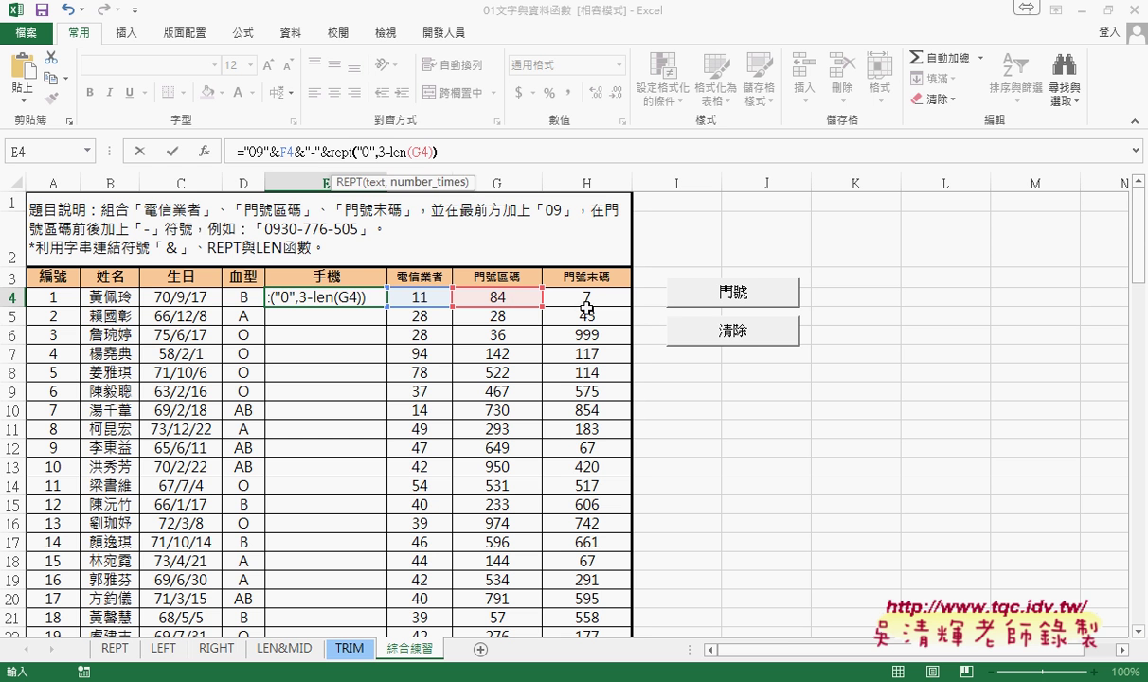
{"action": "type", "text": ")"}
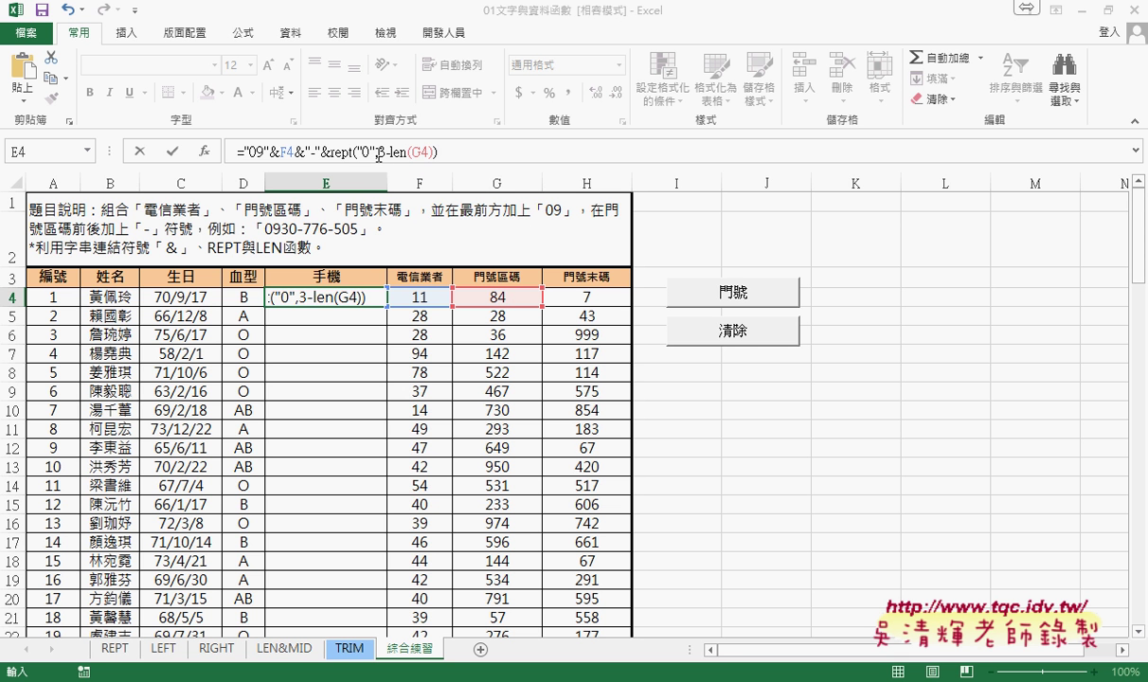
{"action": "left_click_drag", "start_coordinate": [390, 152], "coordinate": [437, 151]}
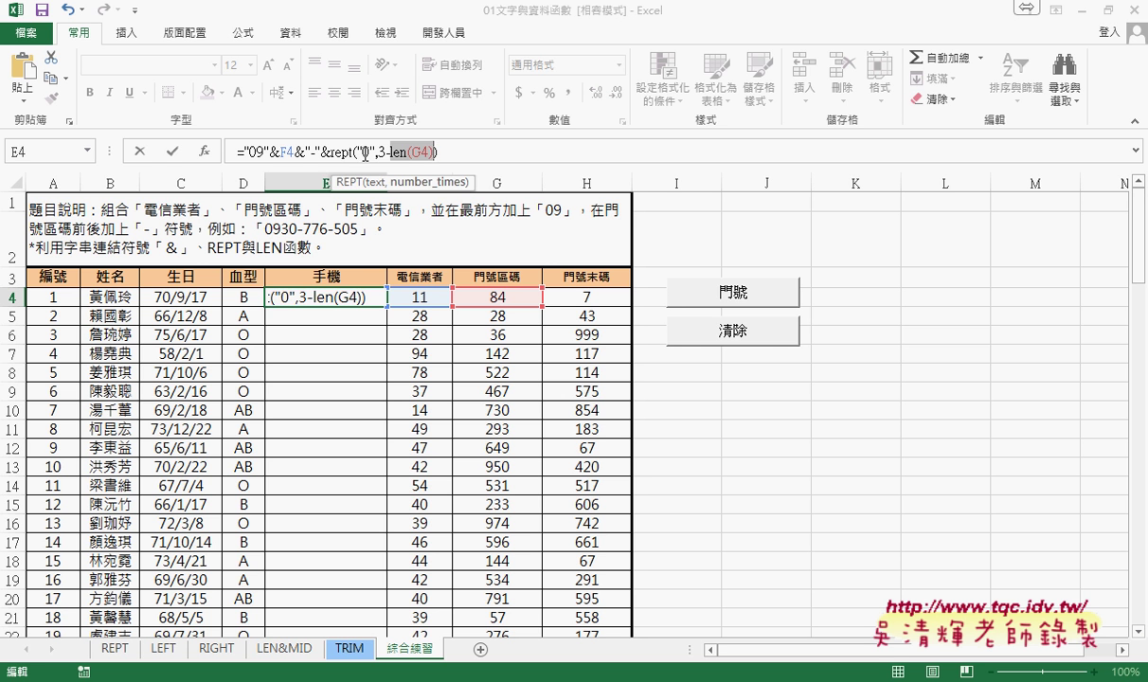
{"action": "left_click", "coordinate": [172, 151]}
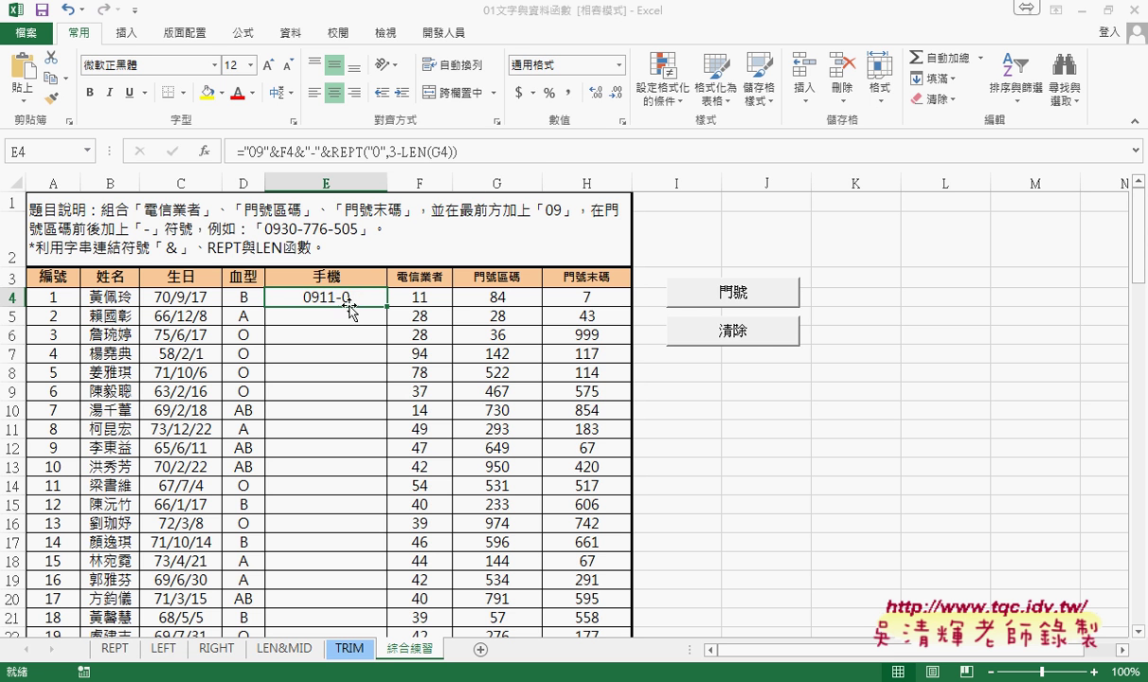
- Append &G4 after the zero-padding so E4 shows 0911-084
{"action": "left_click", "coordinate": [482, 153]}
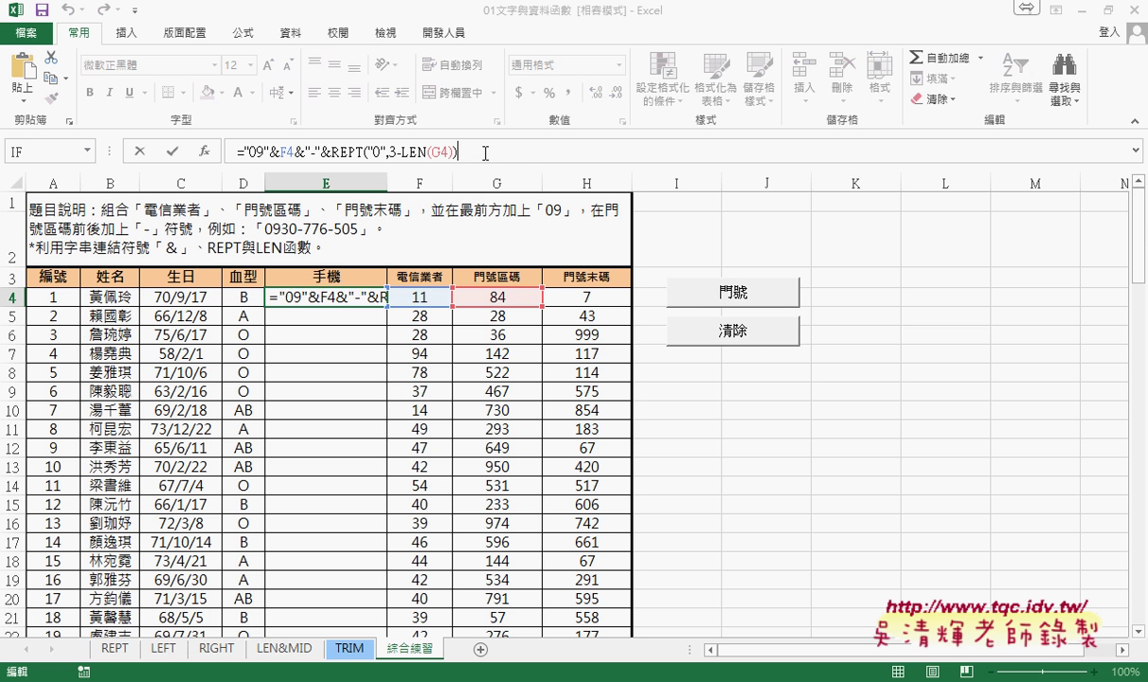
{"action": "type", "text": "&"}
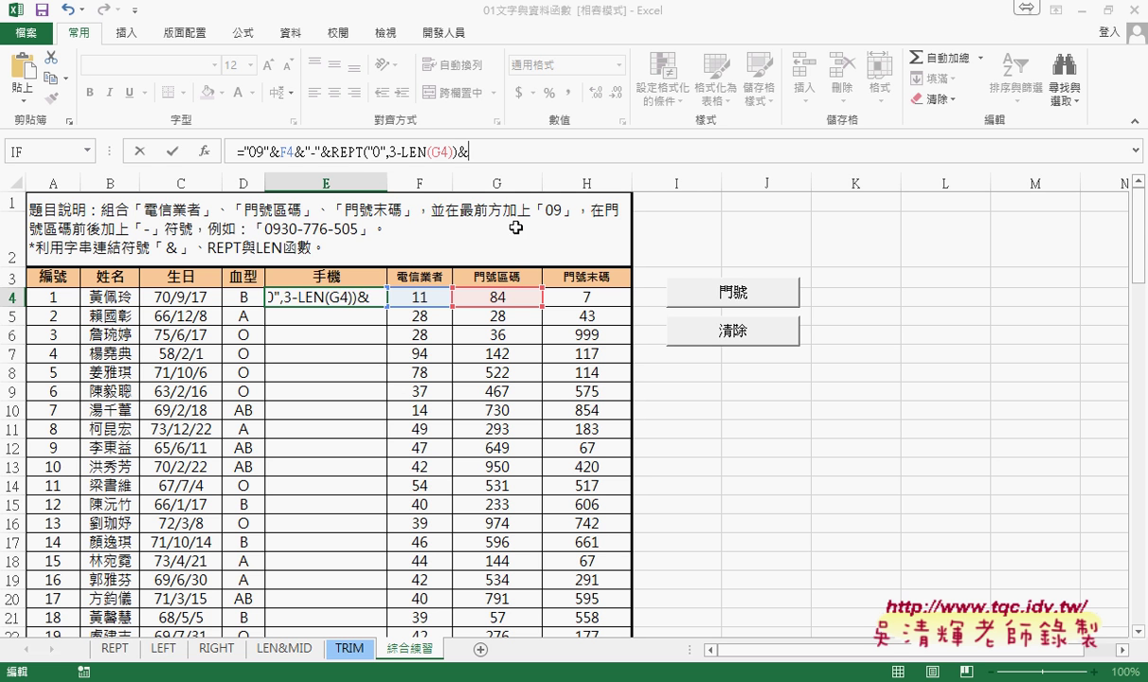
{"action": "left_click", "coordinate": [516, 296]}
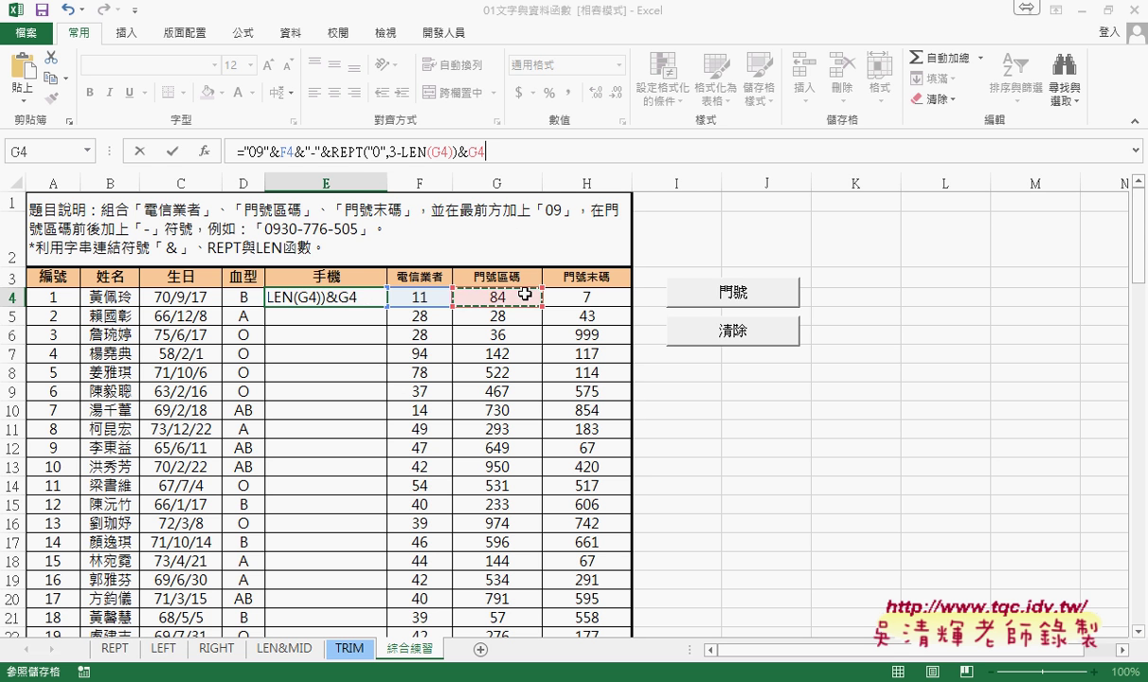
{"action": "left_click", "coordinate": [173, 152]}
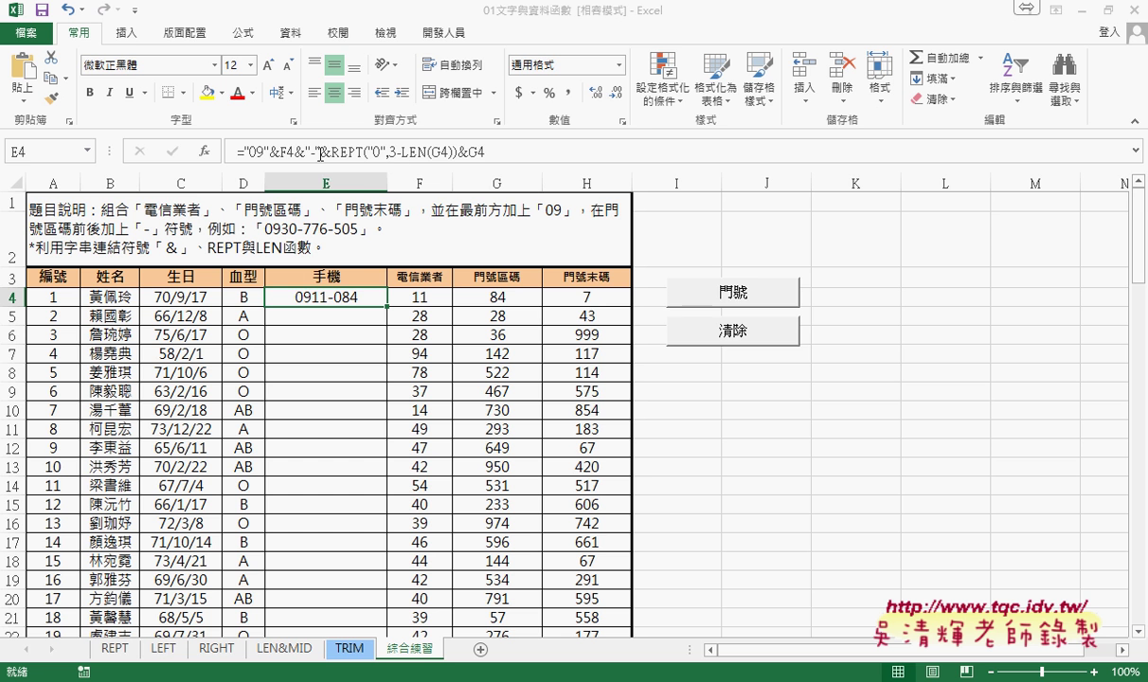
{"action": "left_click_drag", "start_coordinate": [295, 151], "coordinate": [507, 148]}
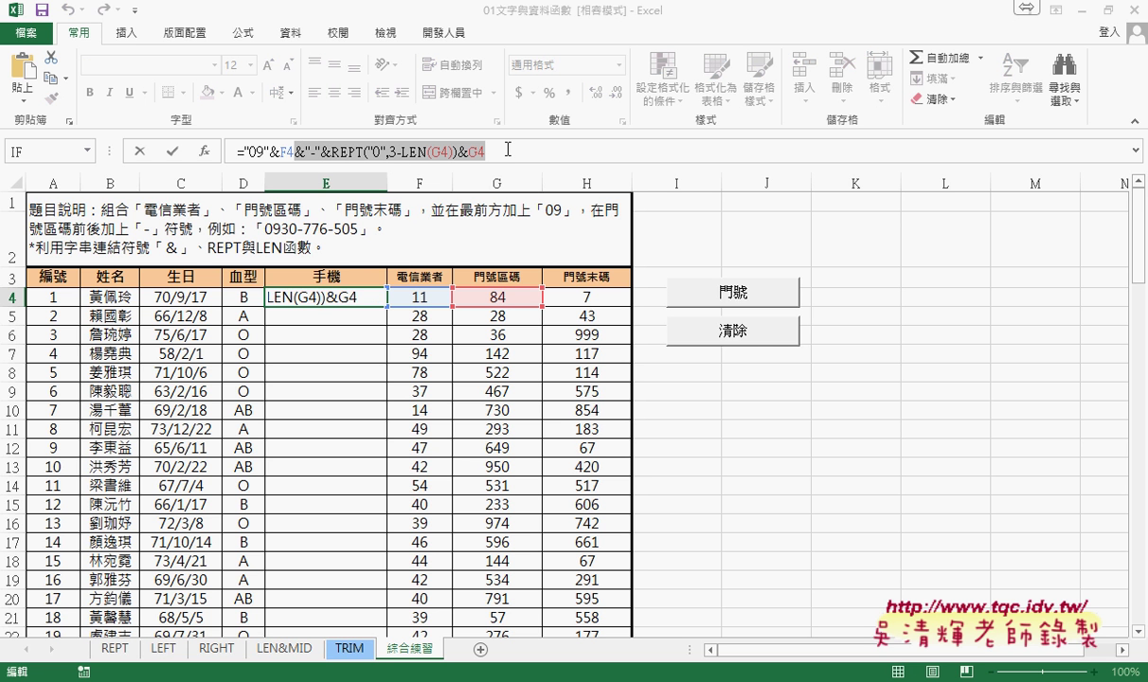
{"action": "left_click", "coordinate": [508, 148]}
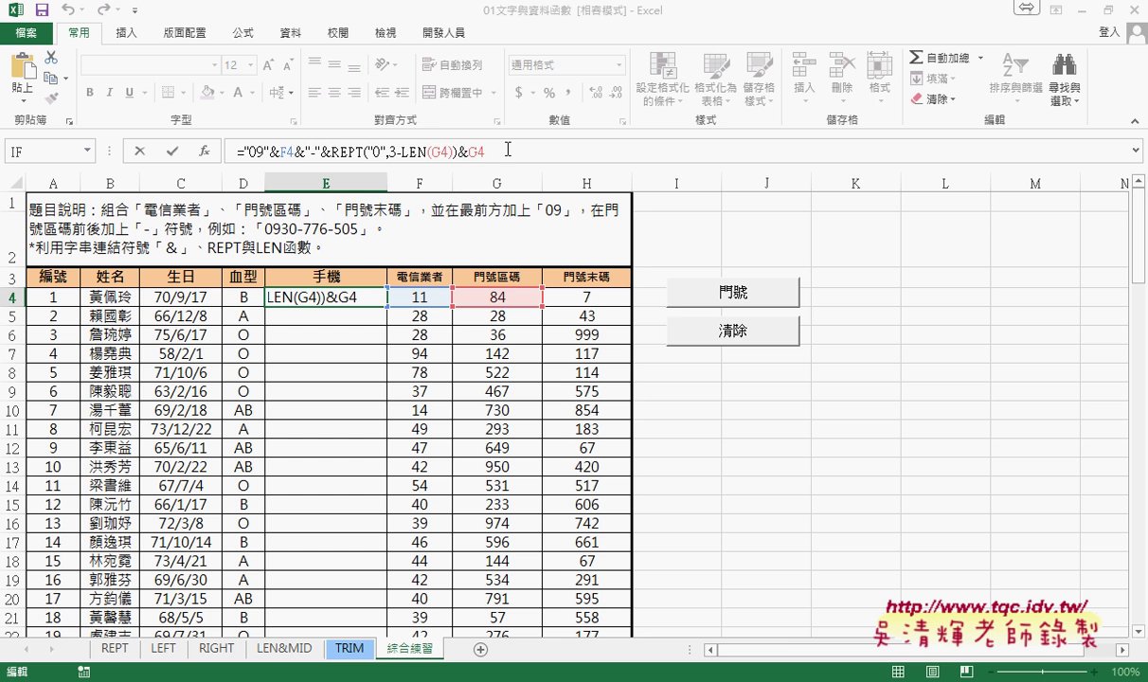
{"action": "type", "text": "&\"-\"&REPT(\"0\",3-LEN(G4))&G4"}
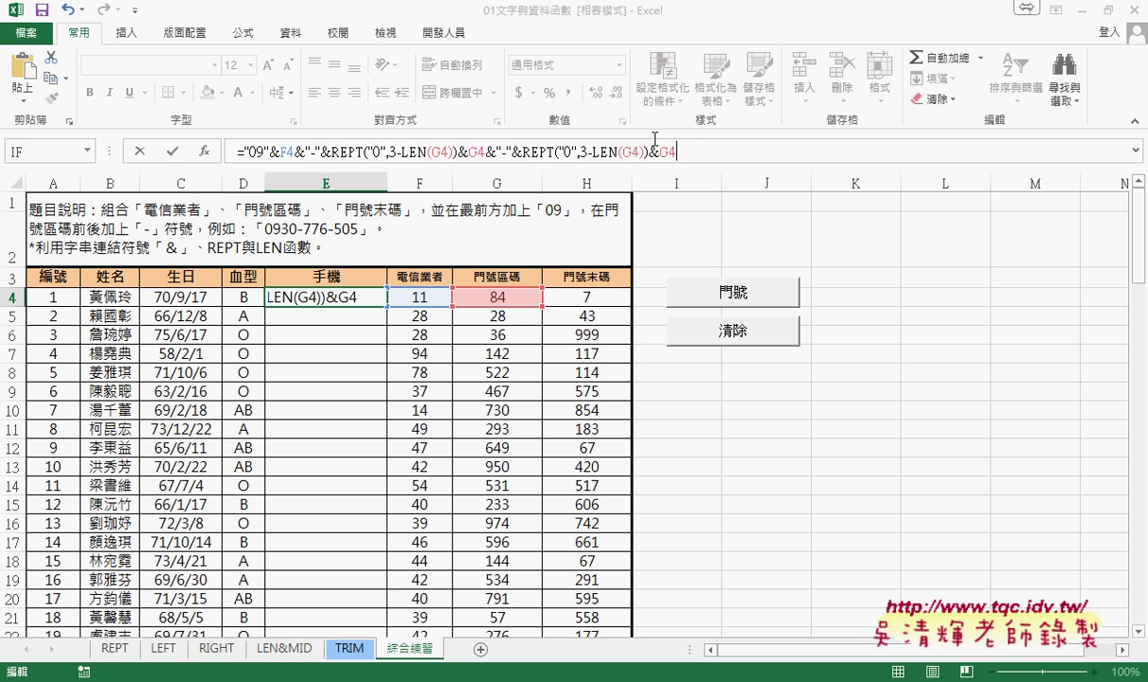
{"action": "double_click", "coordinate": [630, 151]}
{"action": "left_click", "coordinate": [589, 296]}
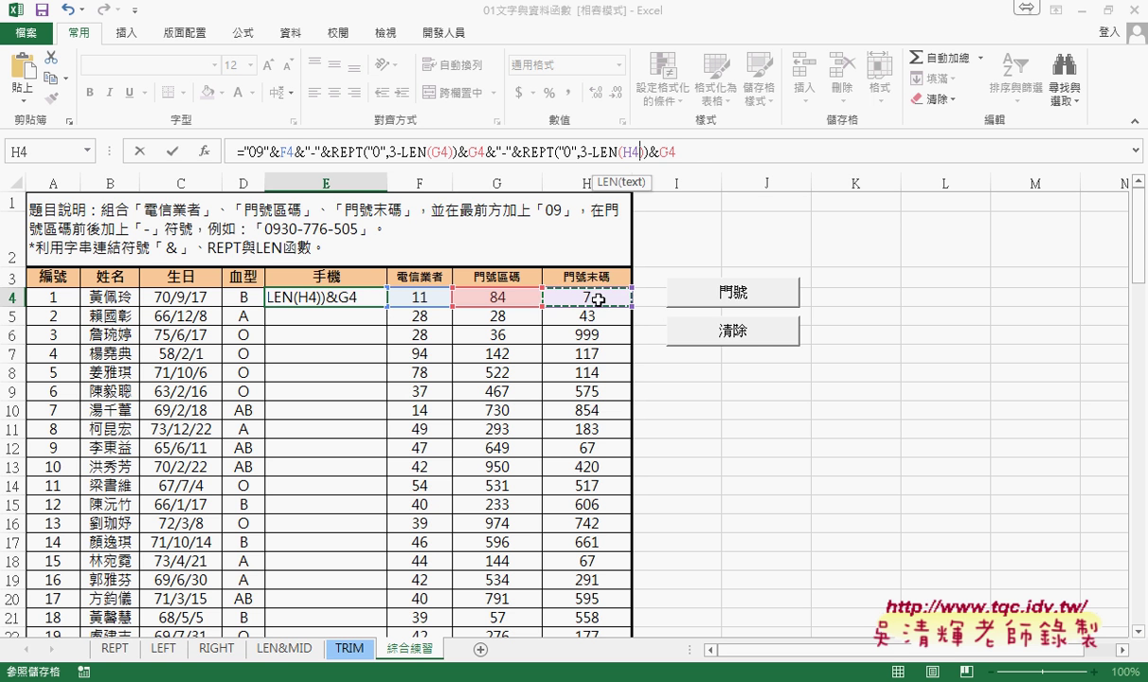
{"action": "double_click", "coordinate": [667, 152]}
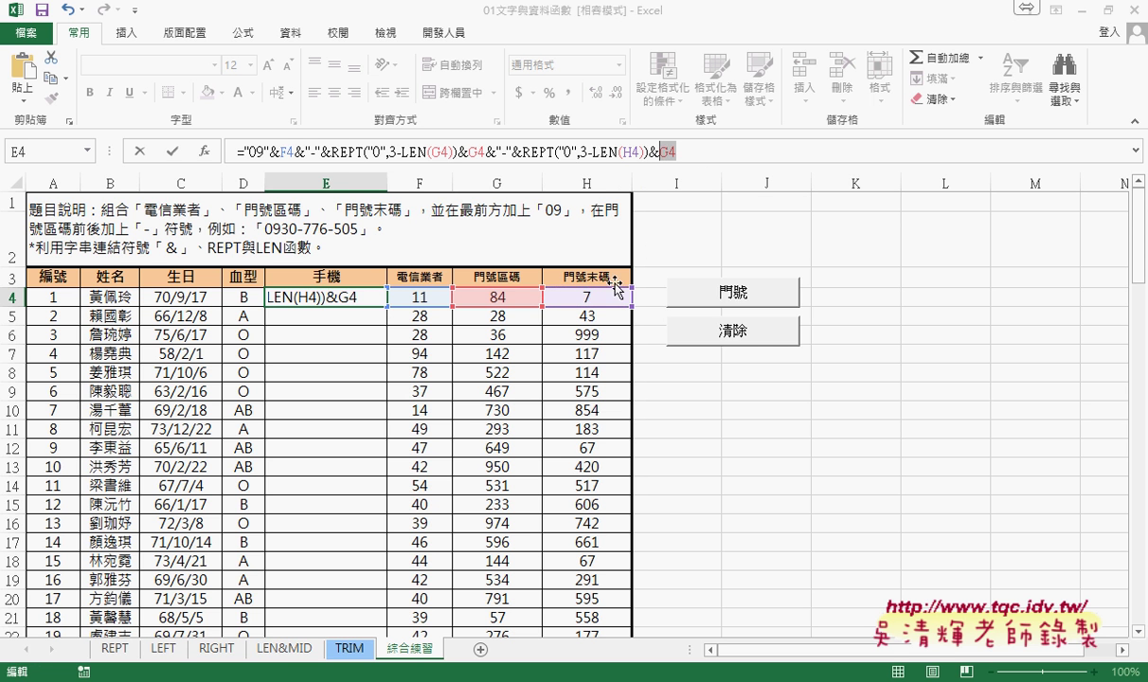
{"action": "left_click", "coordinate": [604, 299]}
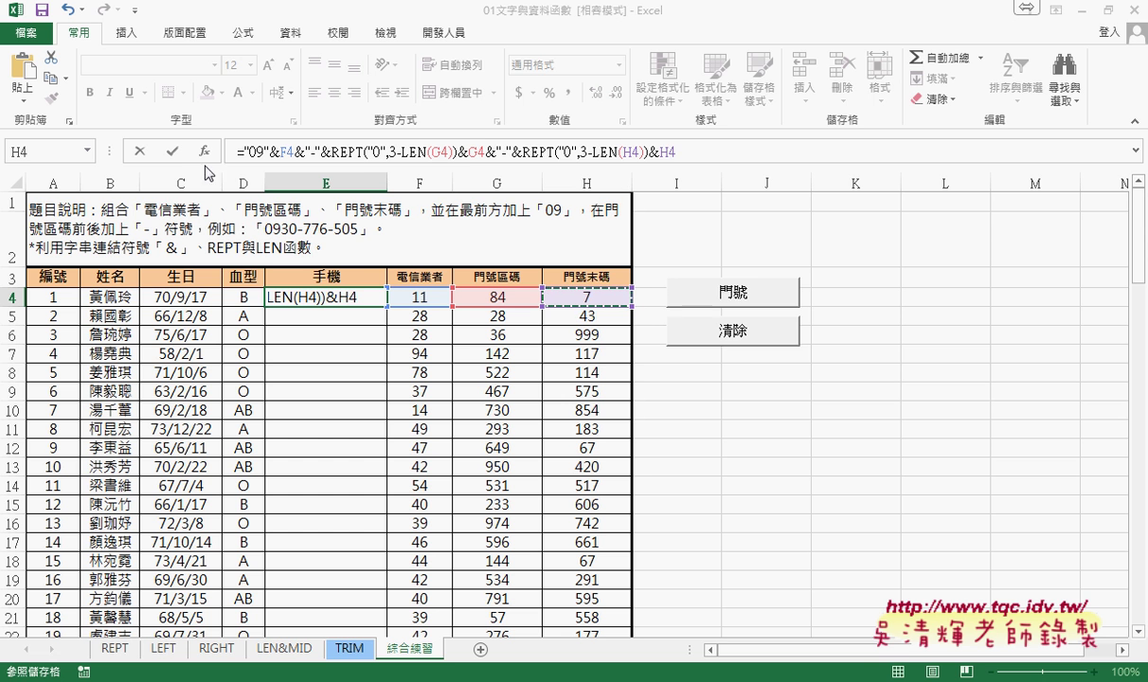
{"action": "left_click", "coordinate": [171, 153]}
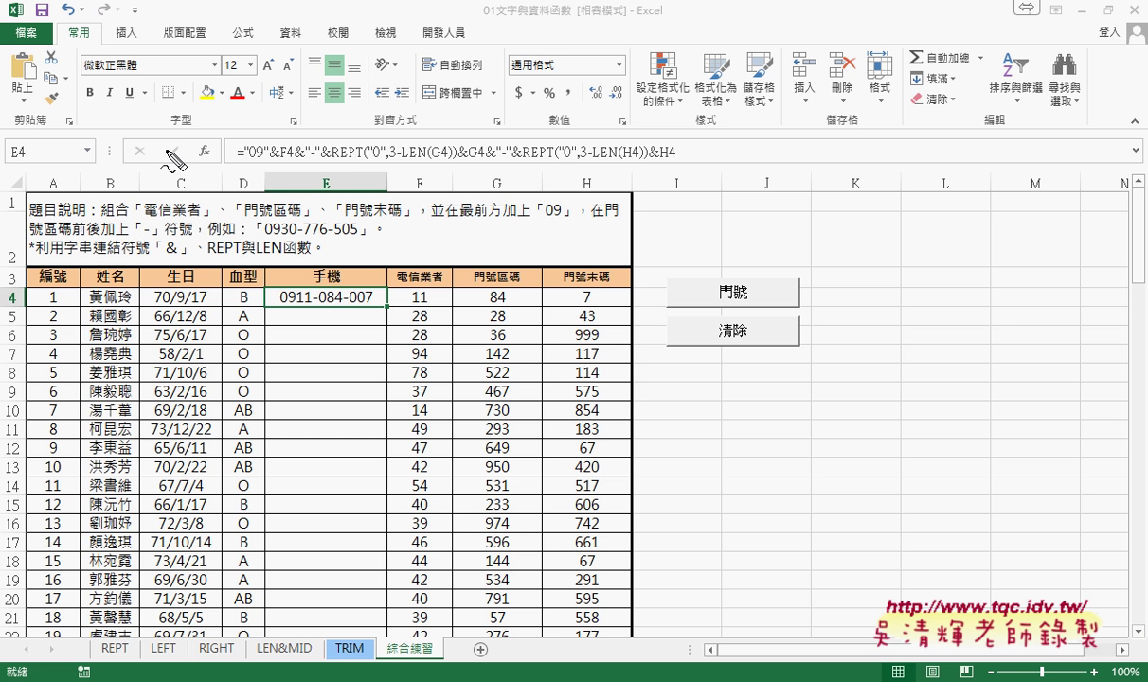
{"action": "left_click_drag", "start_coordinate": [334, 160], "coordinate": [442, 166]}
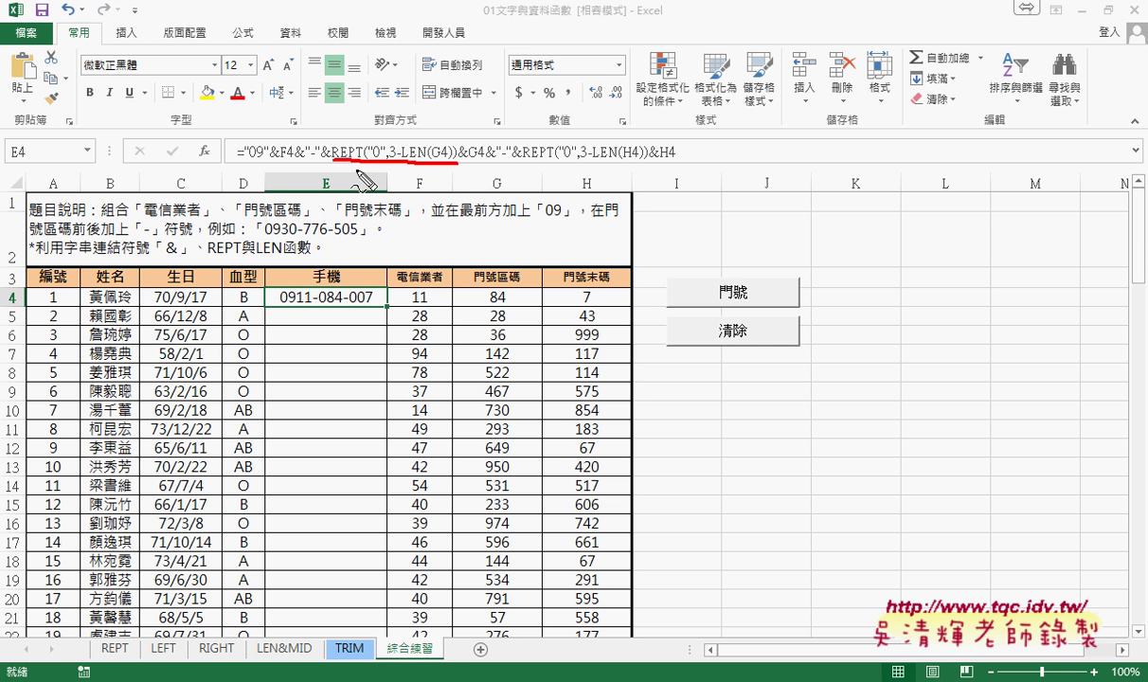
{"action": "left_click_drag", "start_coordinate": [332, 163], "coordinate": [477, 164]}
{"action": "left_click_drag", "start_coordinate": [493, 303], "coordinate": [505, 303]}
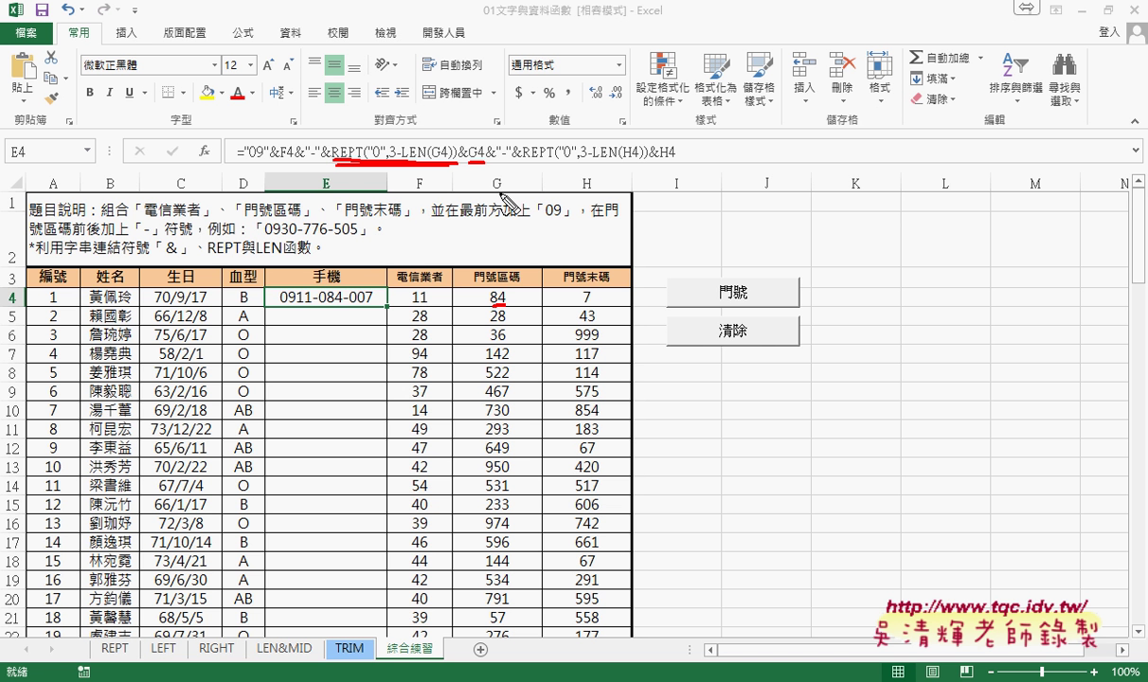
{"action": "key", "text": "Escape"}
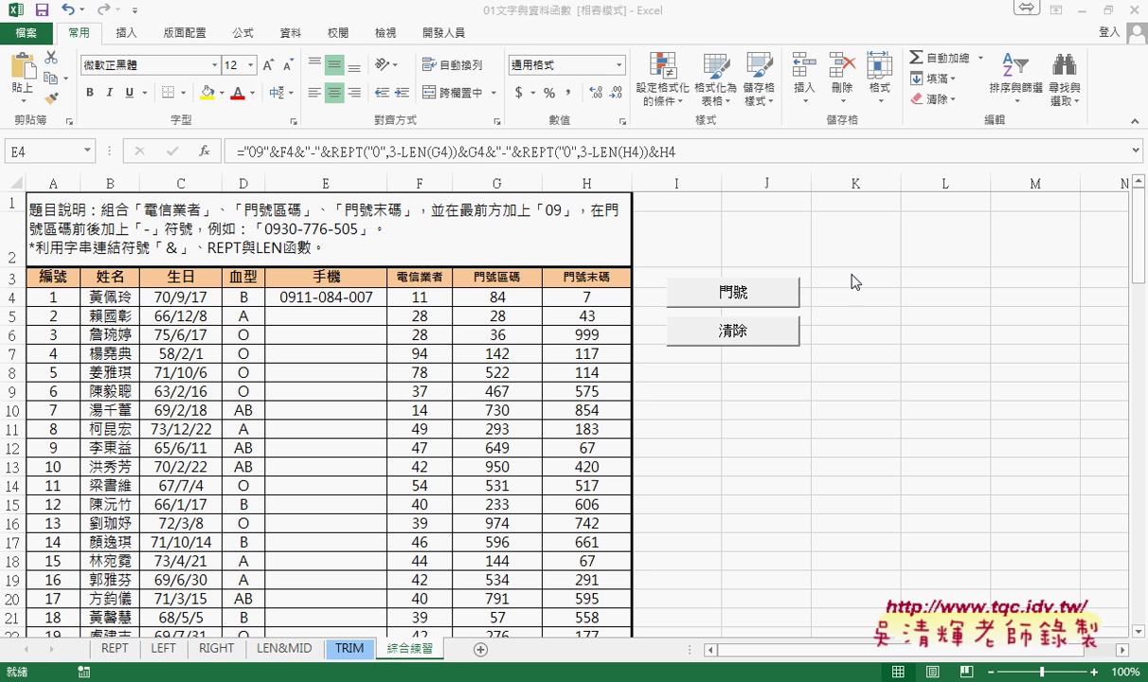
{"action": "left_click", "coordinate": [349, 300]}
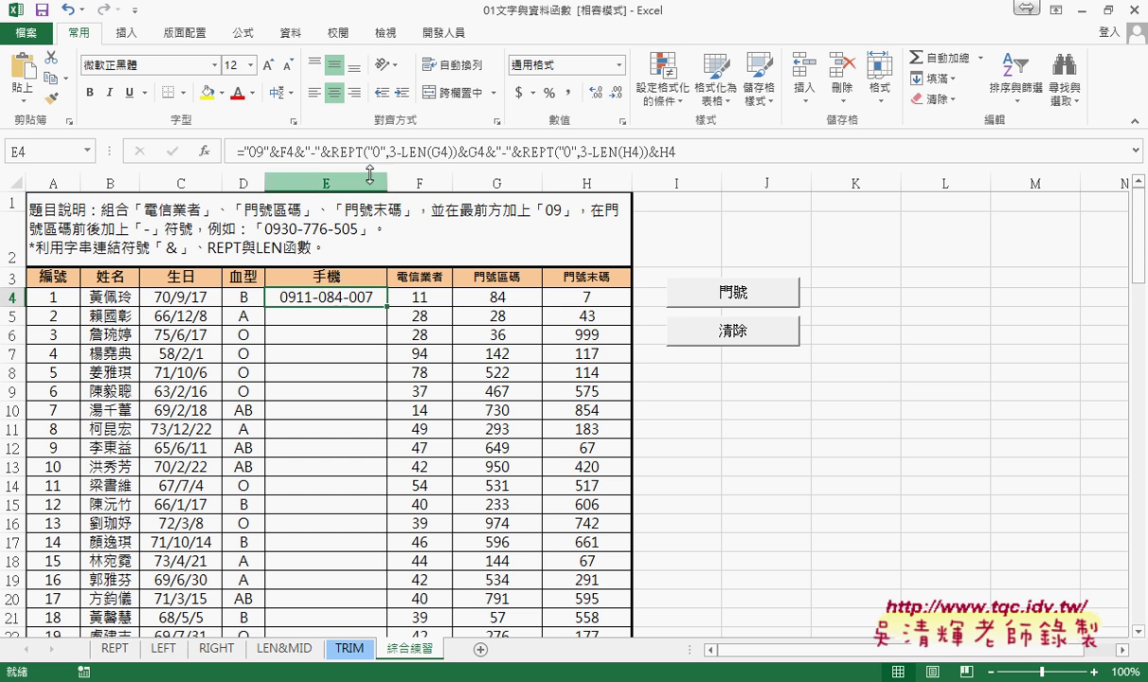
- Replace the REPT portion of E4's formula with TEXT(G4,"000")
{"action": "left_click_drag", "start_coordinate": [325, 152], "coordinate": [808, 148]}
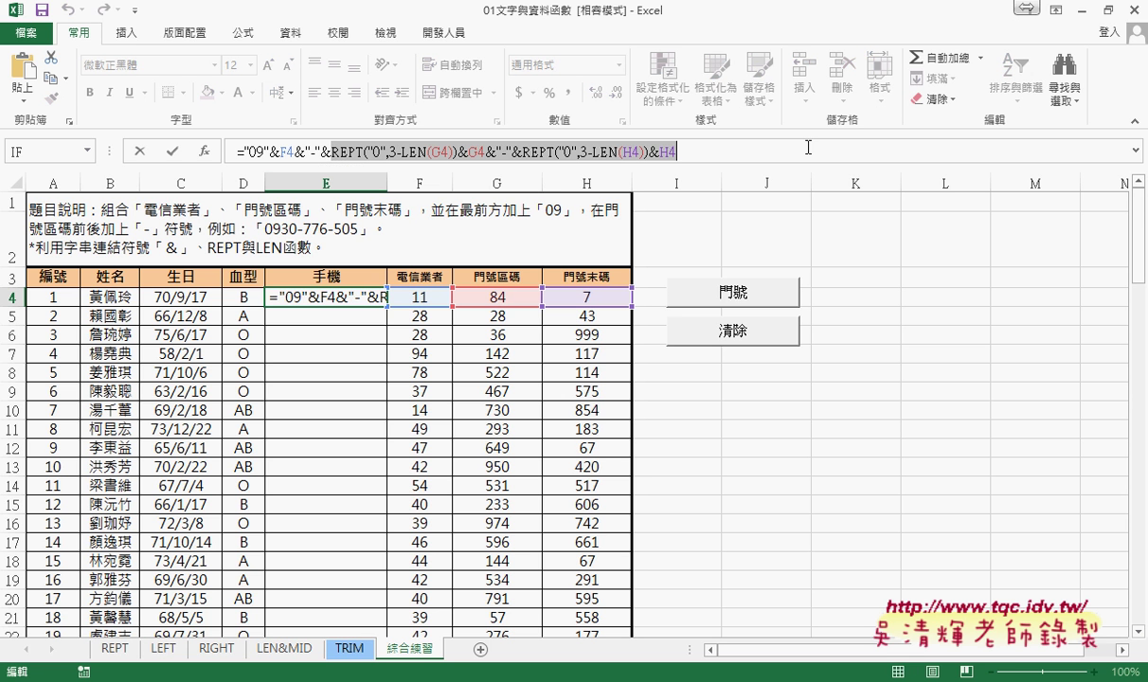
{"action": "key", "text": "Delete"}
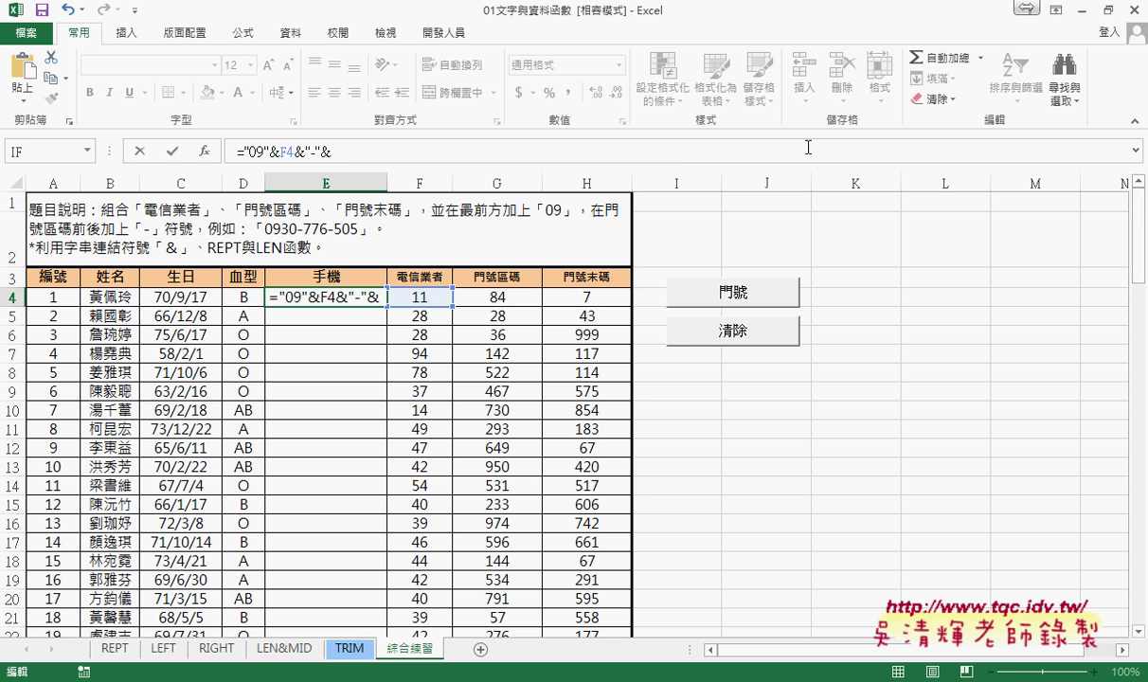
{"action": "type", "text": "te"}
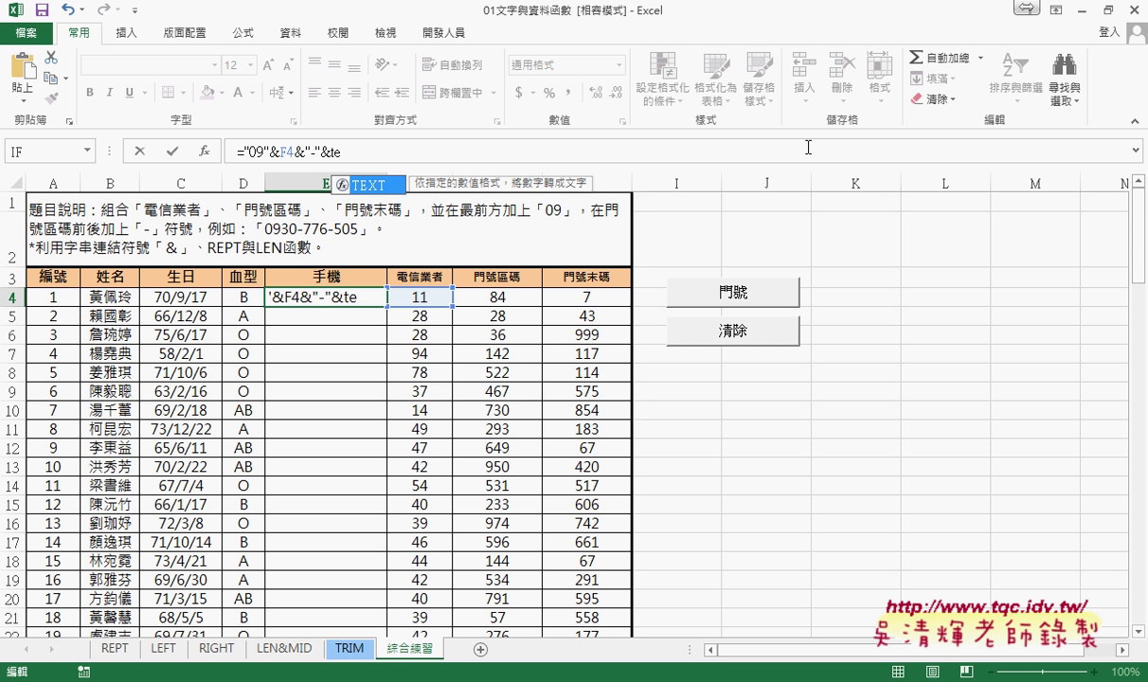
{"action": "type", "text": "xt"}
{"action": "type", "text": "("}
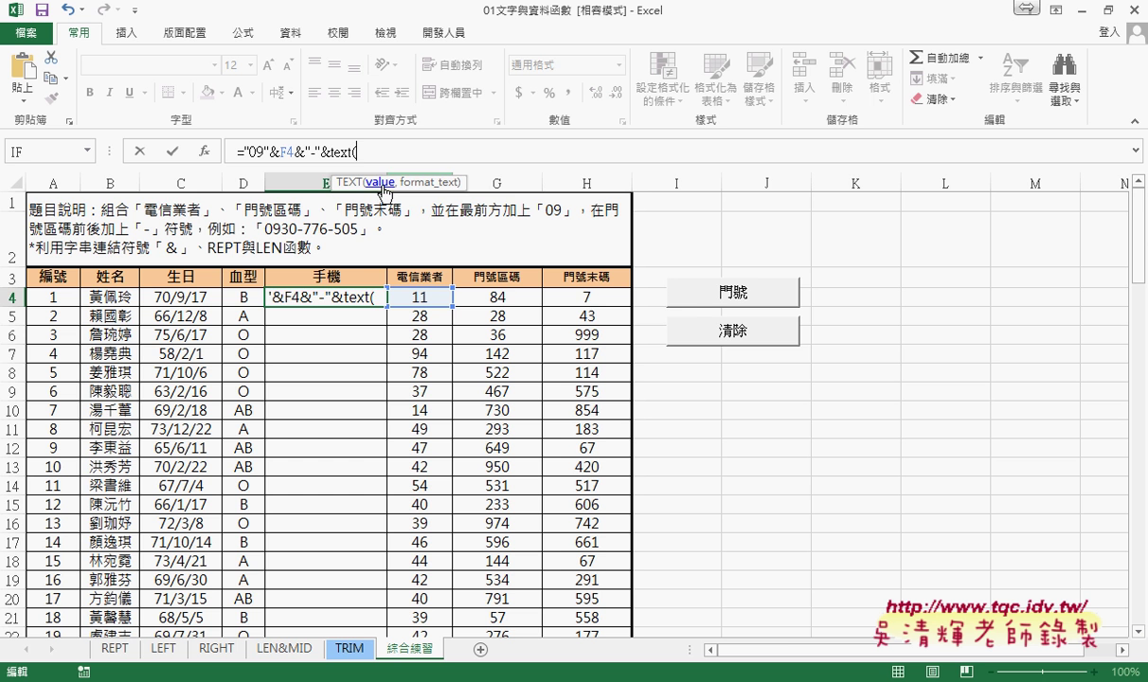
{"action": "left_click", "coordinate": [512, 299]}
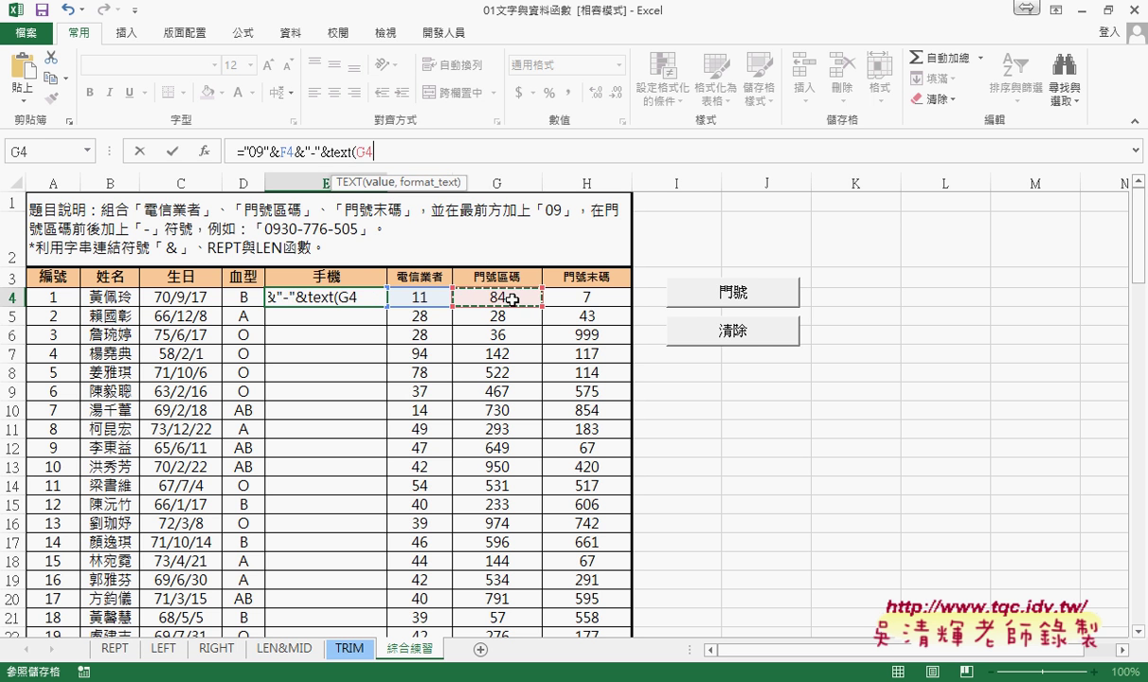
{"action": "type", "text": ","}
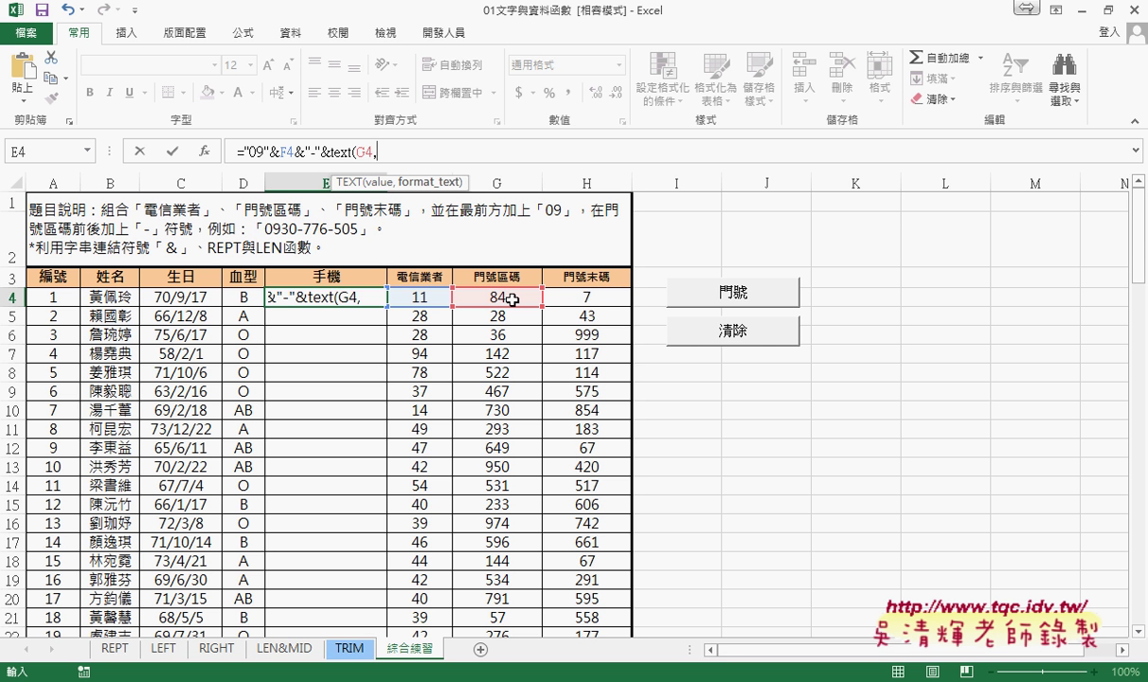
{"action": "type", "text": "\"000"}
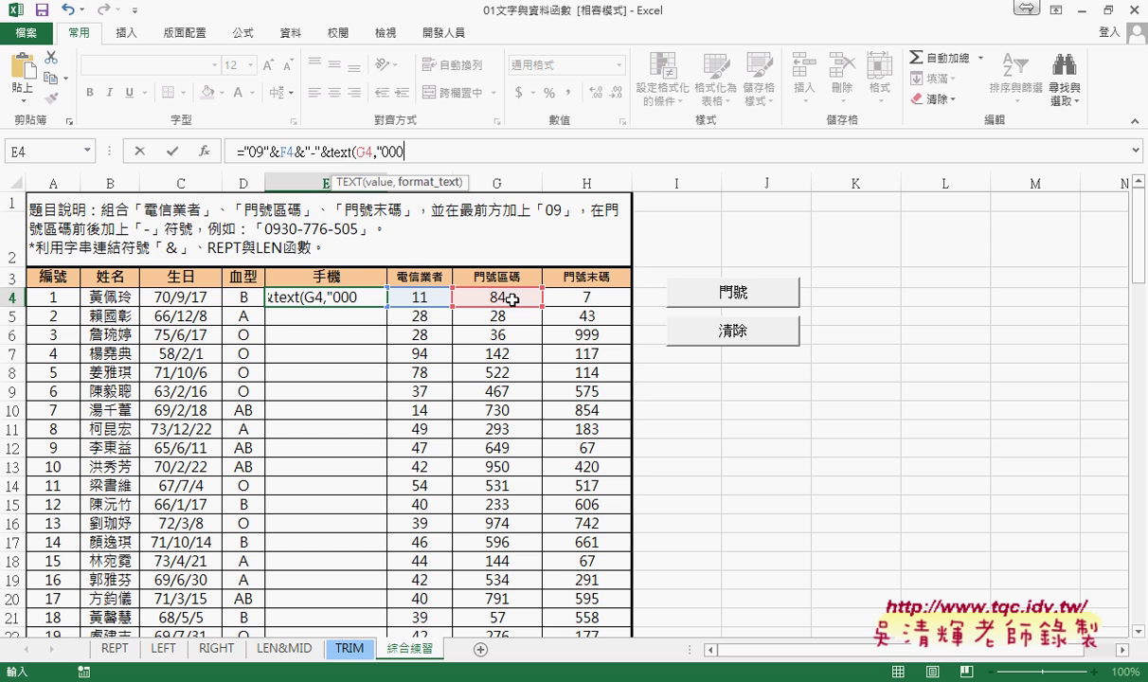
{"action": "type", "text": "\""}
{"action": "left_click_drag", "start_coordinate": [376, 152], "coordinate": [414, 151]}
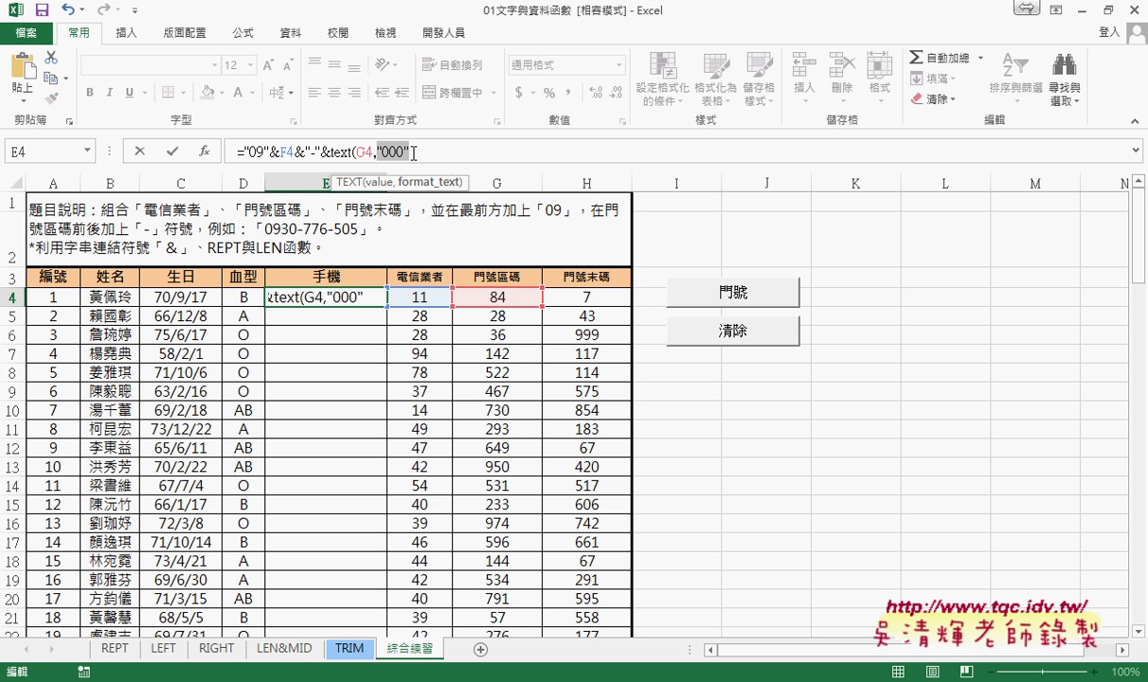
{"action": "left_click", "coordinate": [414, 152]}
{"action": "type", "text": ")"}
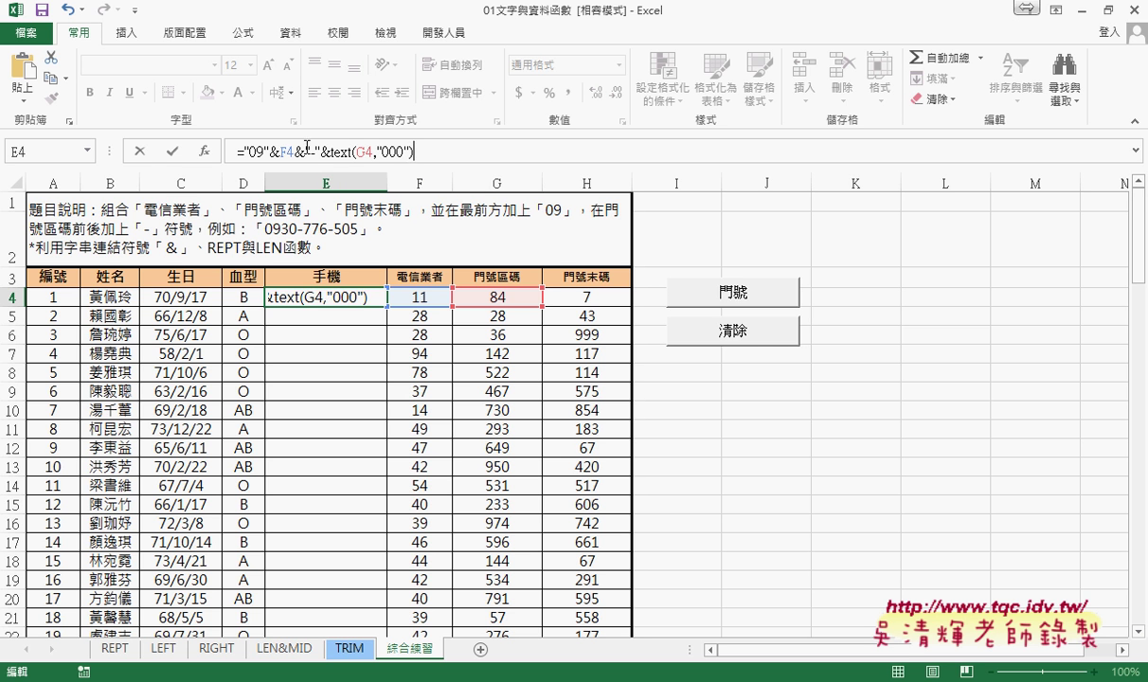
{"action": "left_click", "coordinate": [173, 154]}
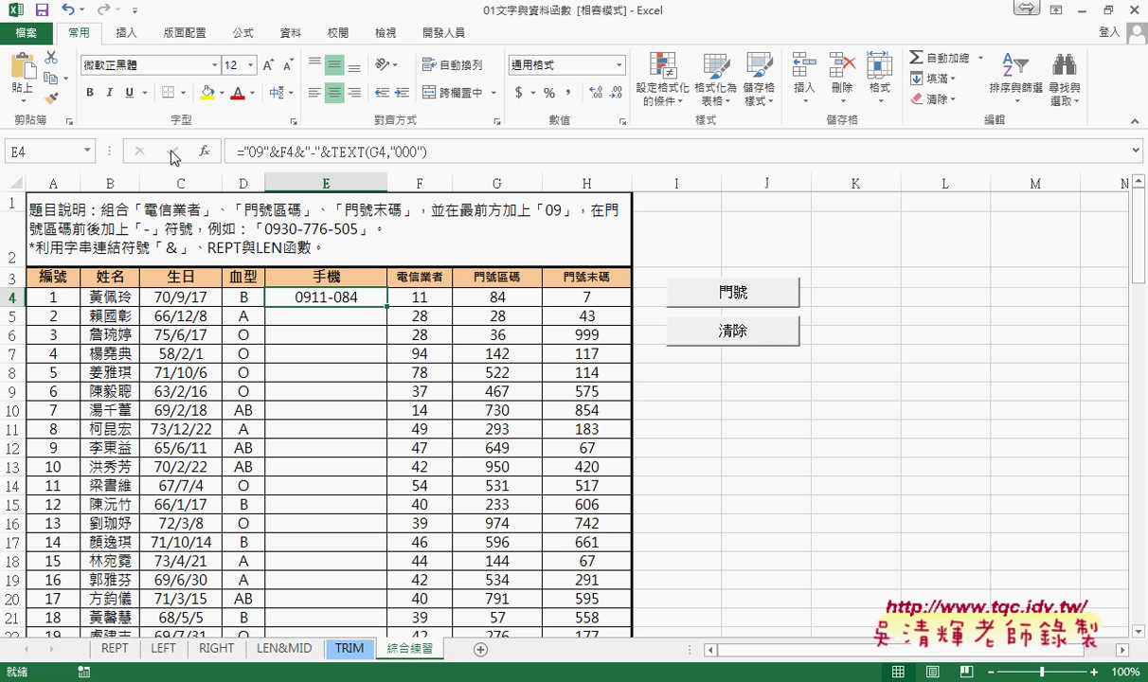
- Append &"-"&TEXT(H4,"000") to E4's formula and fill it down the 手機 column
{"action": "double_click", "coordinate": [300, 153]}
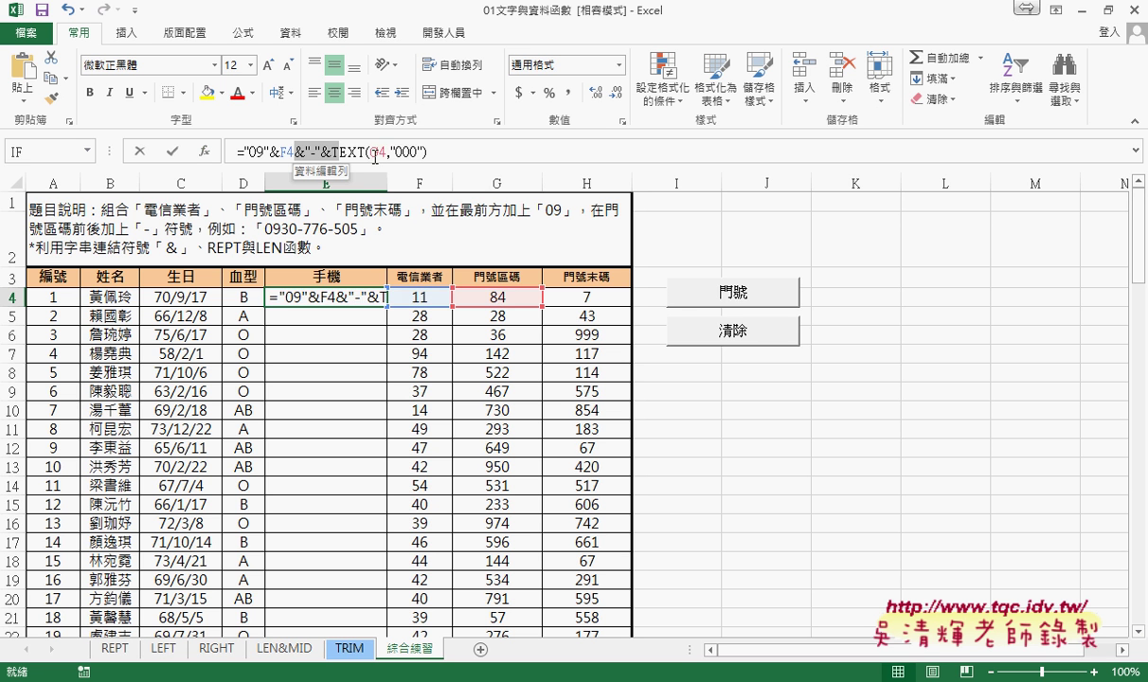
{"action": "left_click", "coordinate": [513, 157], "text": "shift"}
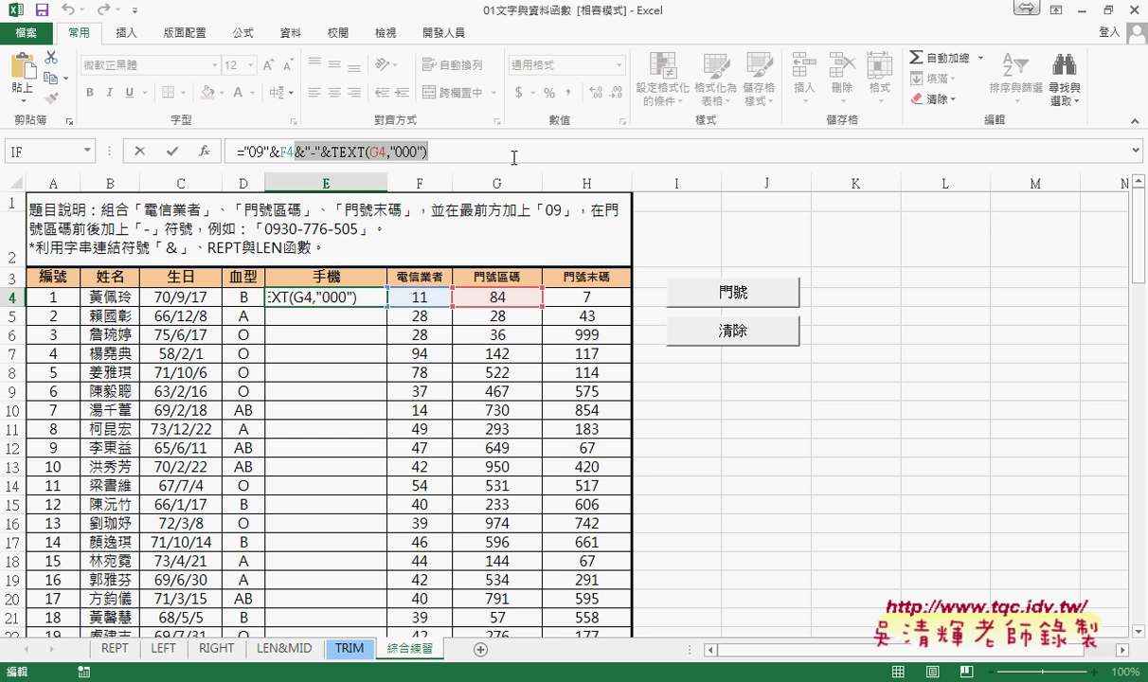
{"action": "left_click", "coordinate": [513, 157]}
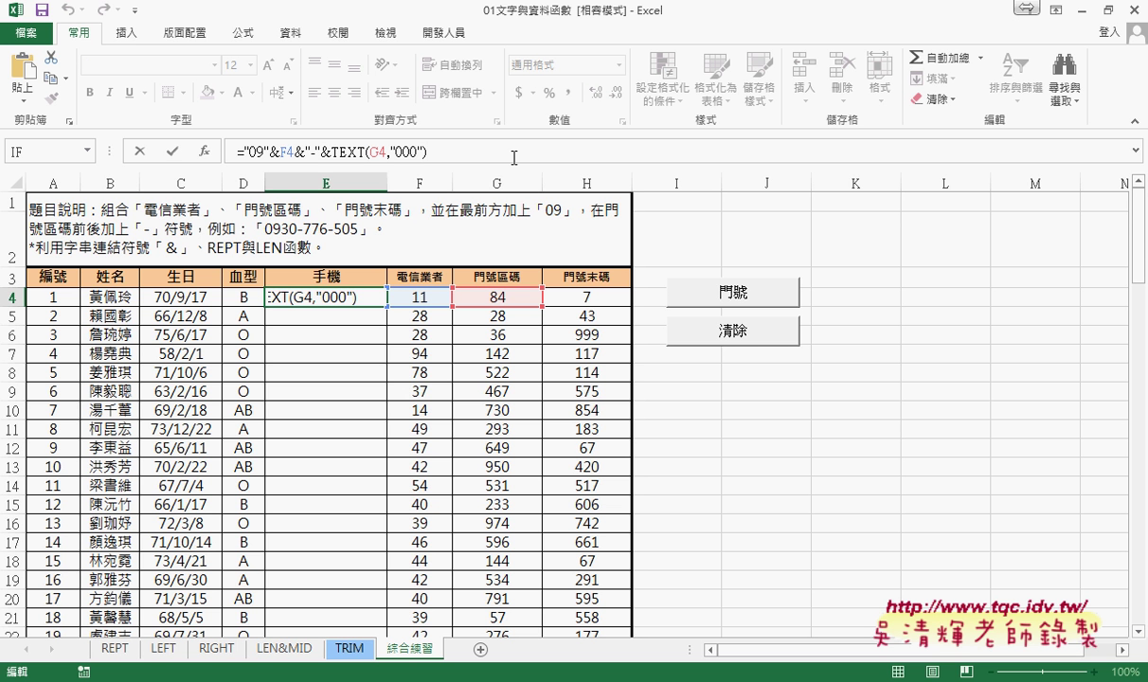
{"action": "key", "text": "ctrl+v"}
{"action": "left_click_drag", "start_coordinate": [513, 152], "coordinate": [503, 152]}
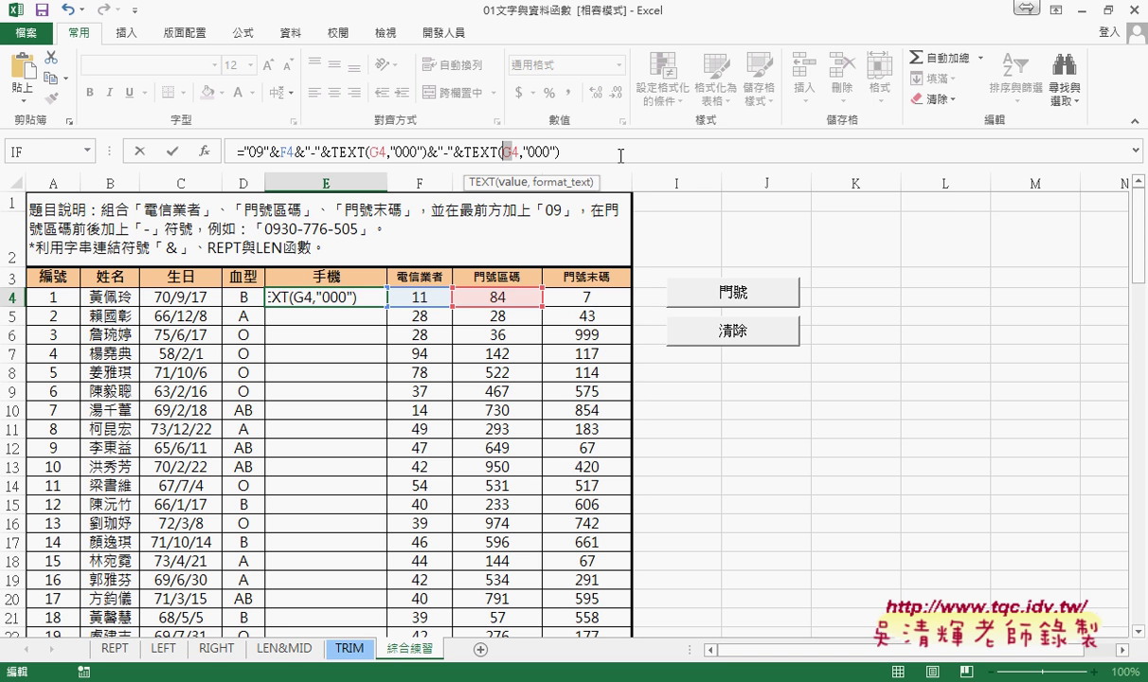
{"action": "type", "text": "H"}
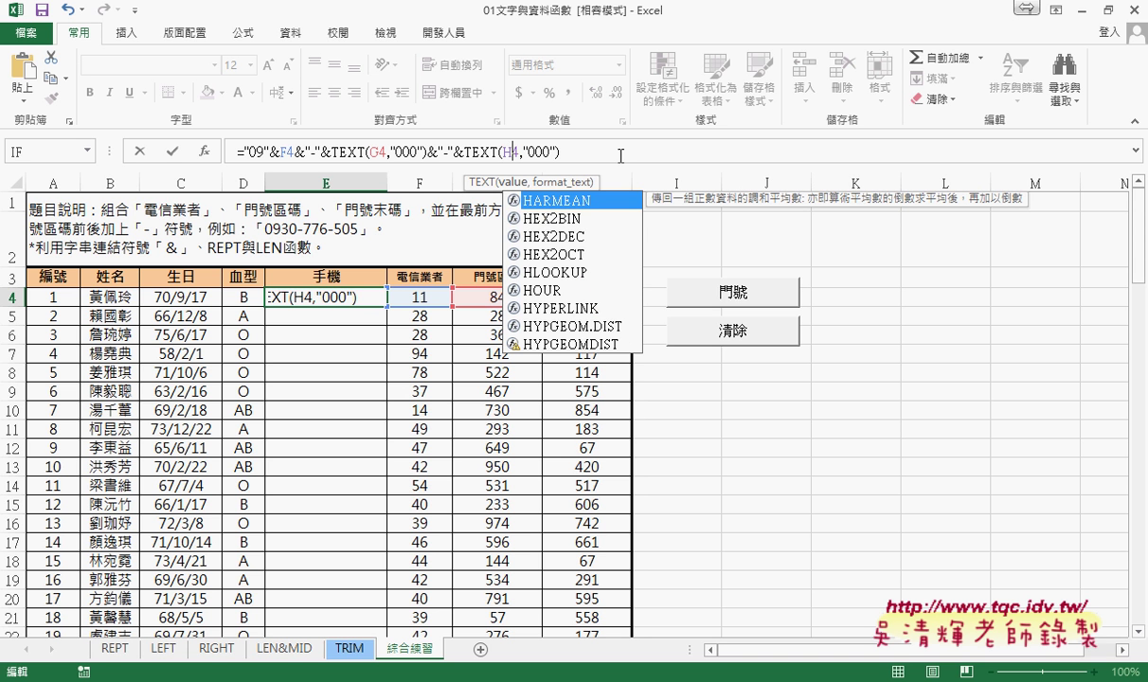
{"action": "left_click", "coordinate": [172, 152]}
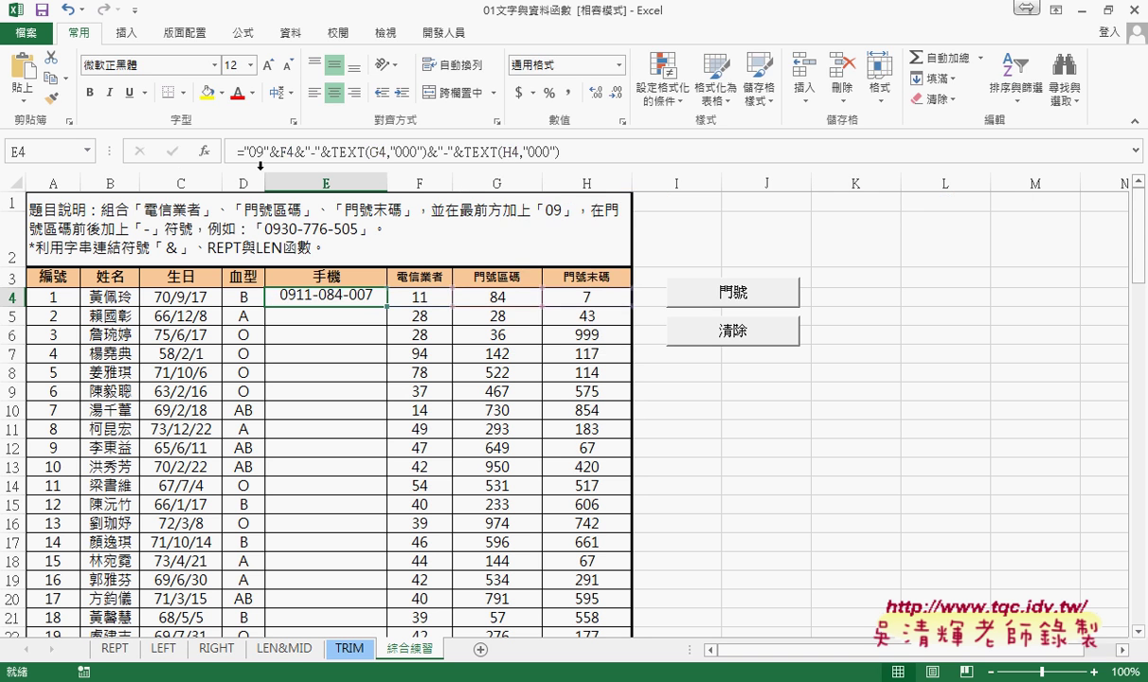
{"action": "double_click", "coordinate": [387, 305]}
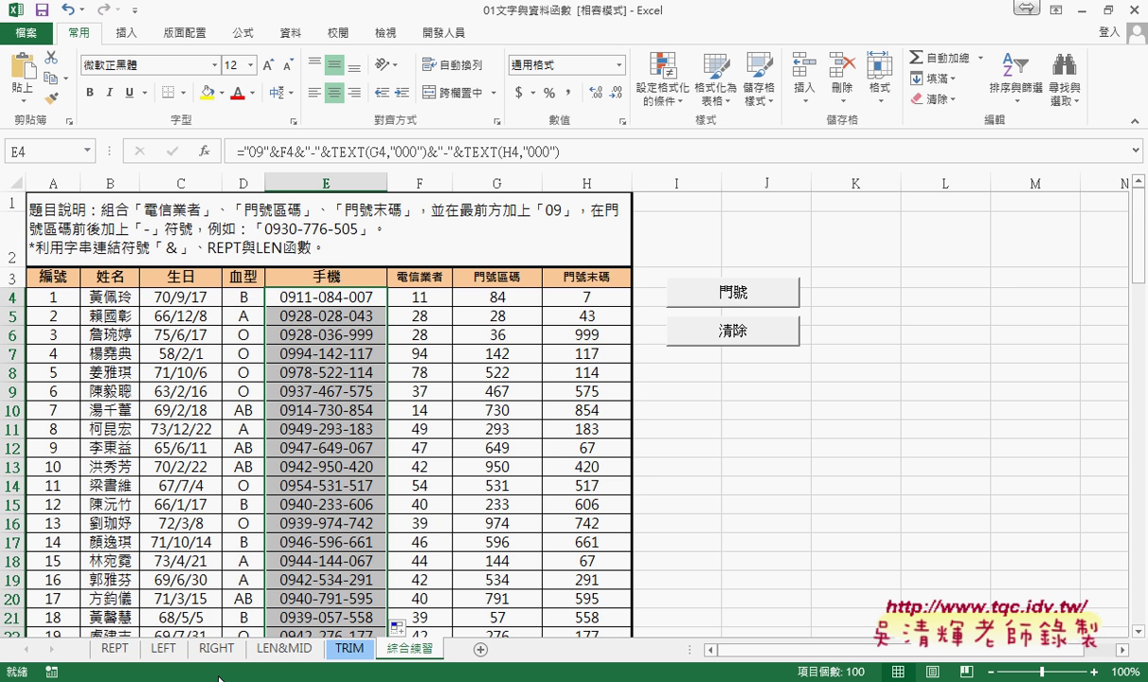
- Review the REPT and 方法2 TEXT formulas in the Google Docs notes, then the 如何開啟開發人員標籤 heading
{"action": "mouse_move", "coordinate": [108, 662]}
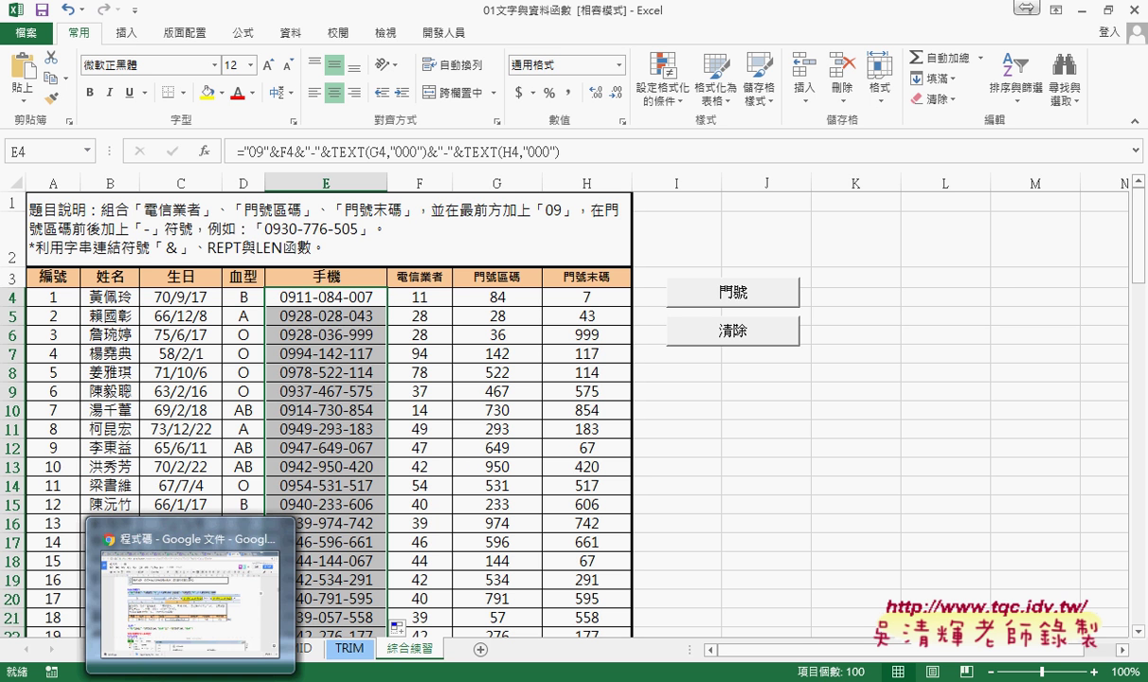
{"action": "left_click", "coordinate": [180, 559]}
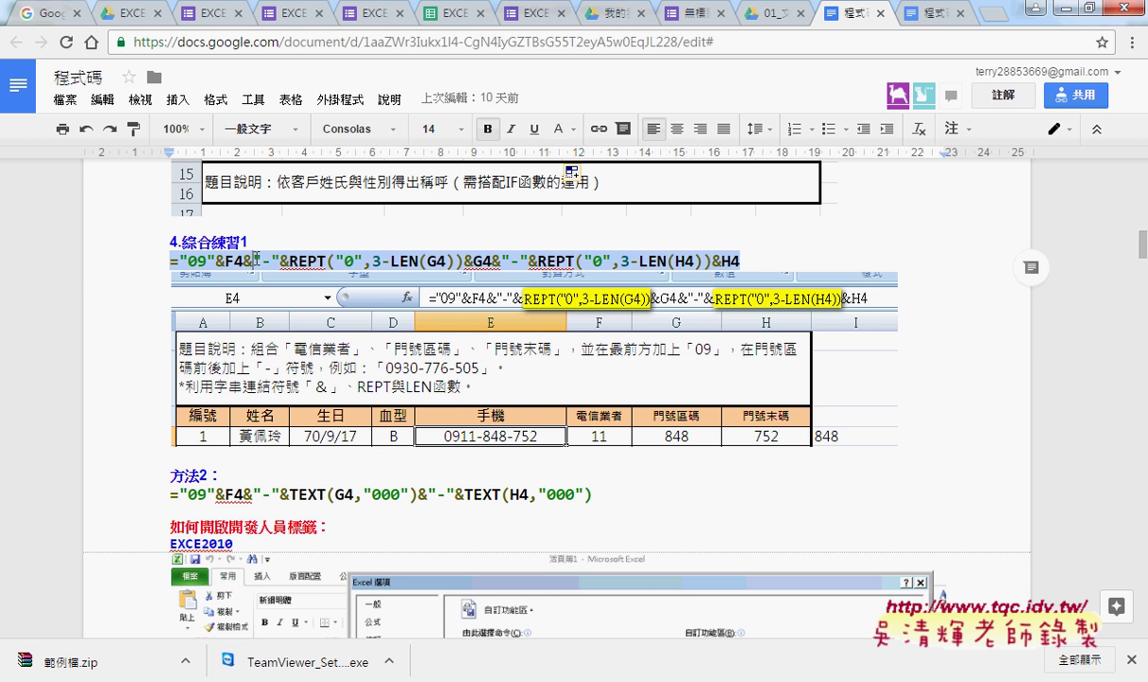
{"action": "left_click_drag", "start_coordinate": [165, 261], "coordinate": [746, 261]}
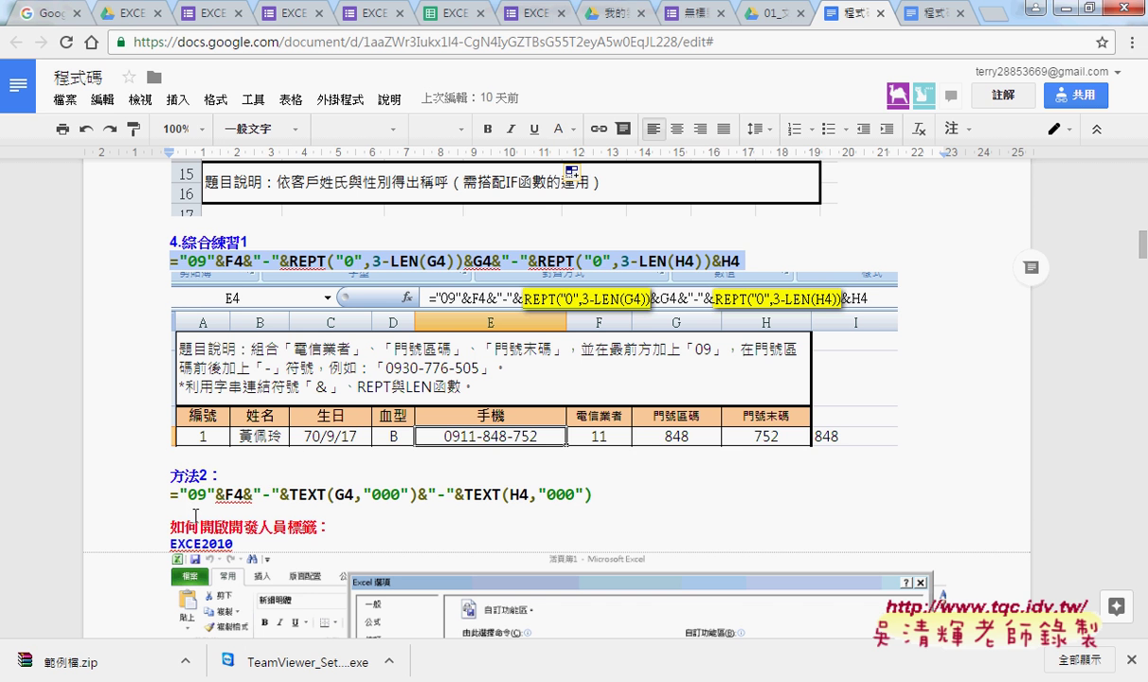
{"action": "left_click_drag", "start_coordinate": [167, 494], "coordinate": [569, 494]}
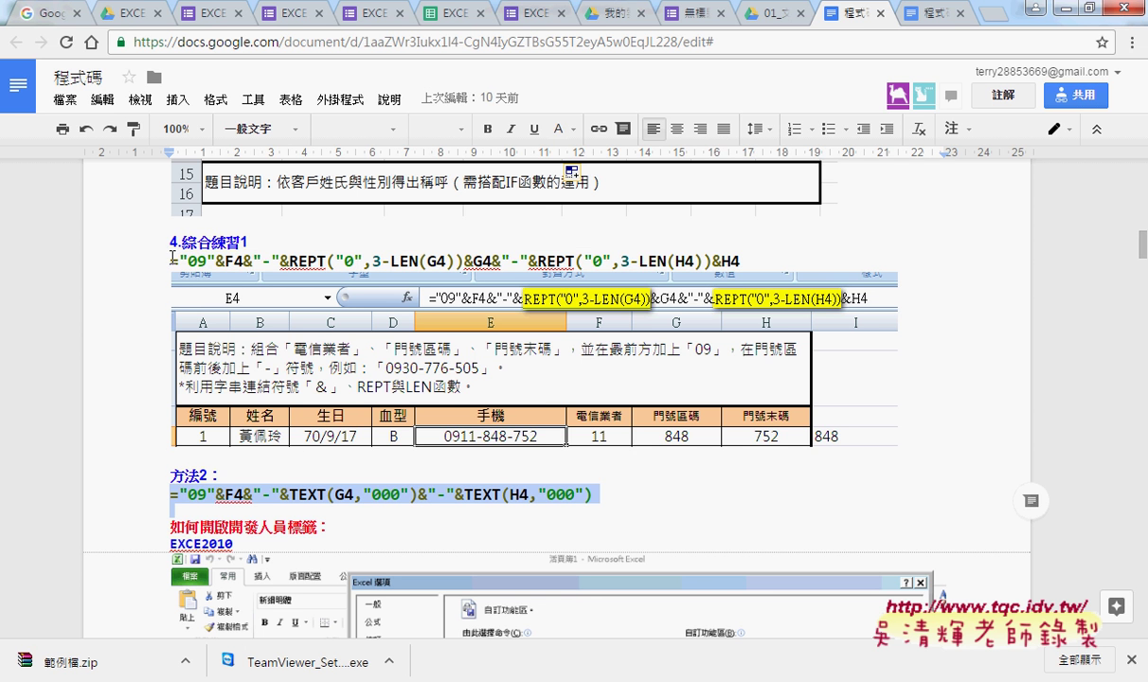
{"action": "left_click_drag", "start_coordinate": [167, 260], "coordinate": [668, 275]}
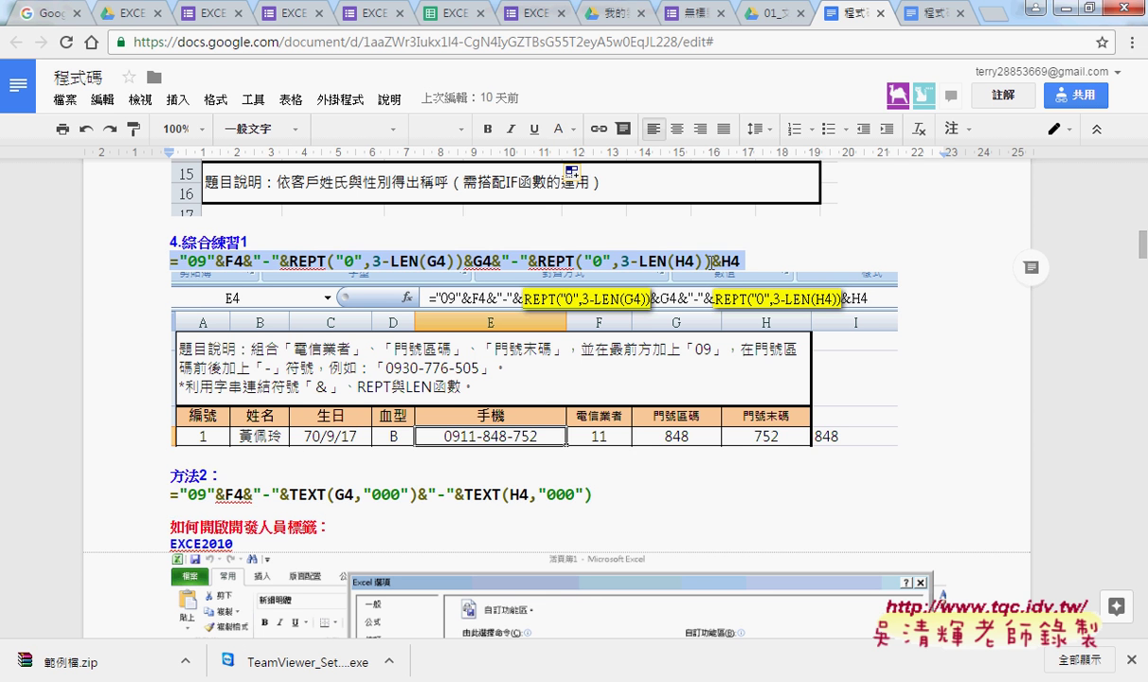
{"action": "scroll", "coordinate": [709, 262], "scroll_direction": "down", "scroll_amount": 1}
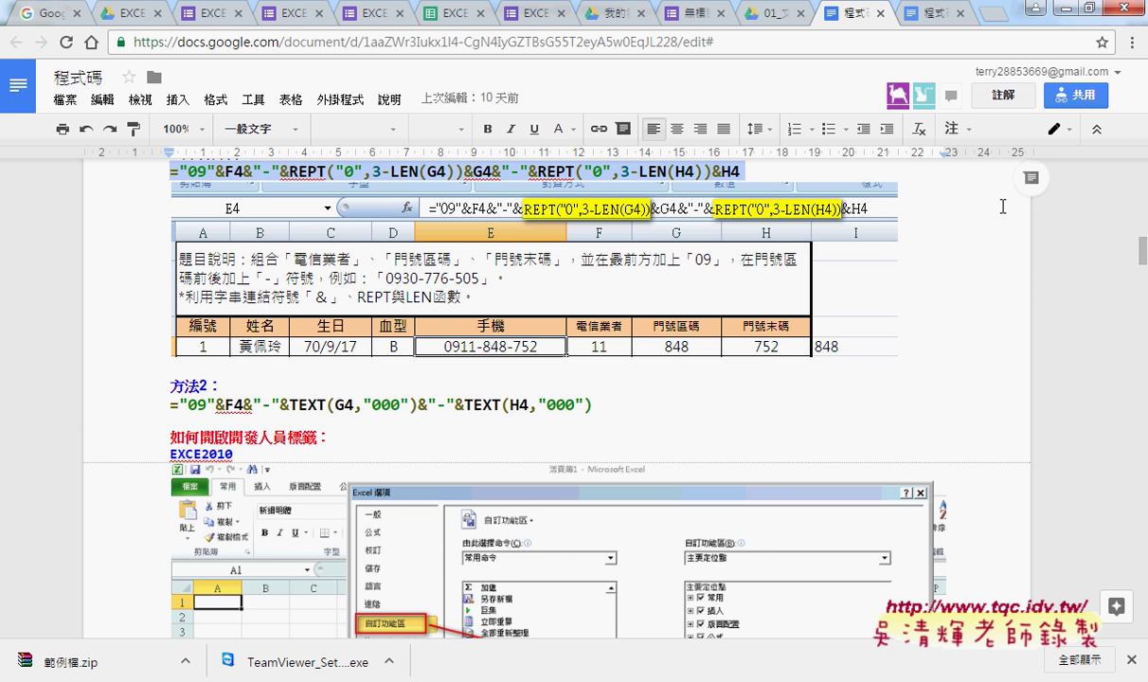
{"action": "scroll", "coordinate": [670, 277], "scroll_direction": "down", "scroll_amount": 1}
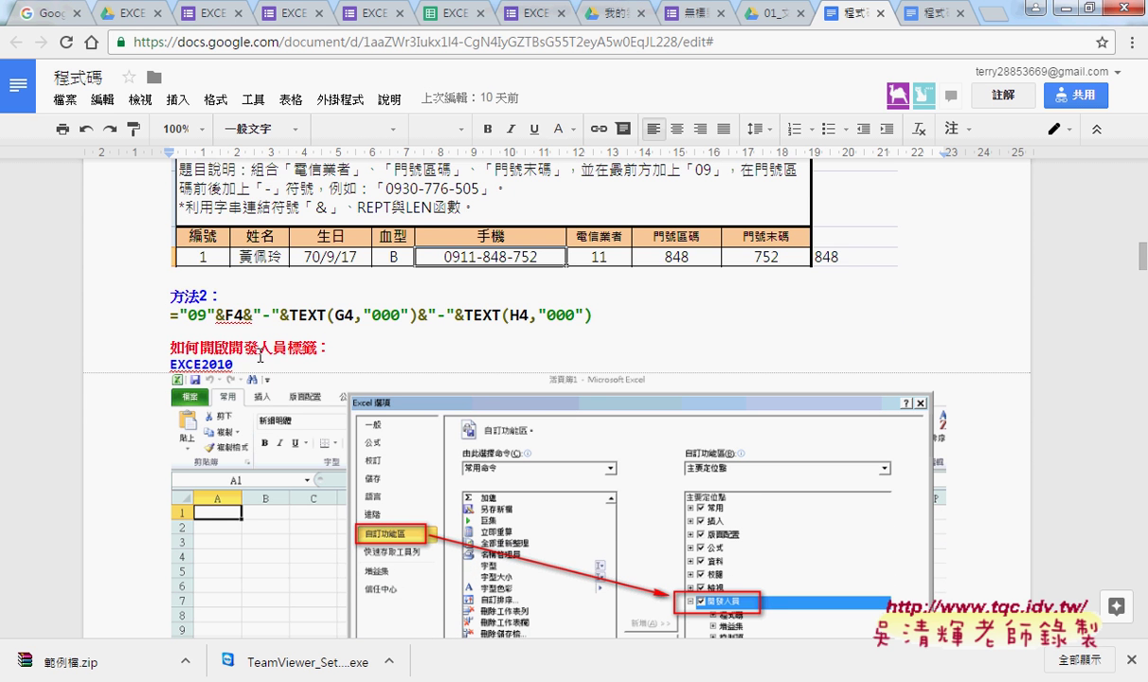
{"action": "double_click", "coordinate": [293, 352]}
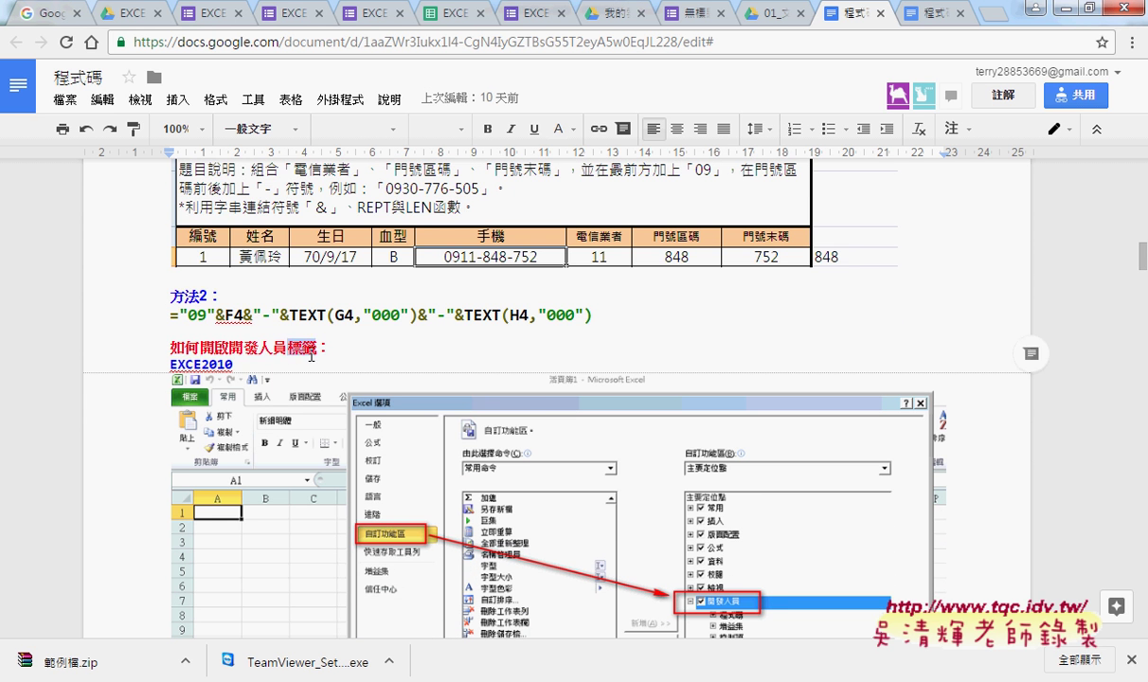
- Back in Excel, show the 開發人員 tab, mark it with pen annotations, and open the Quick Access Toolbar list
{"action": "left_click", "coordinate": [1068, 12]}
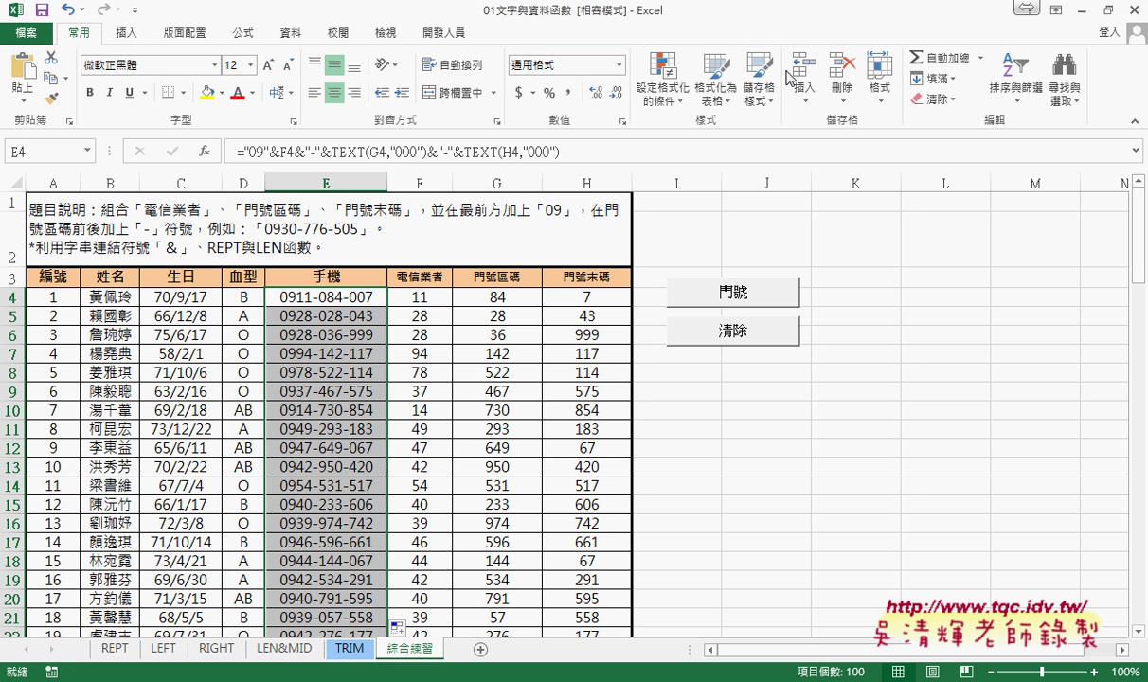
{"action": "left_click", "coordinate": [445, 34]}
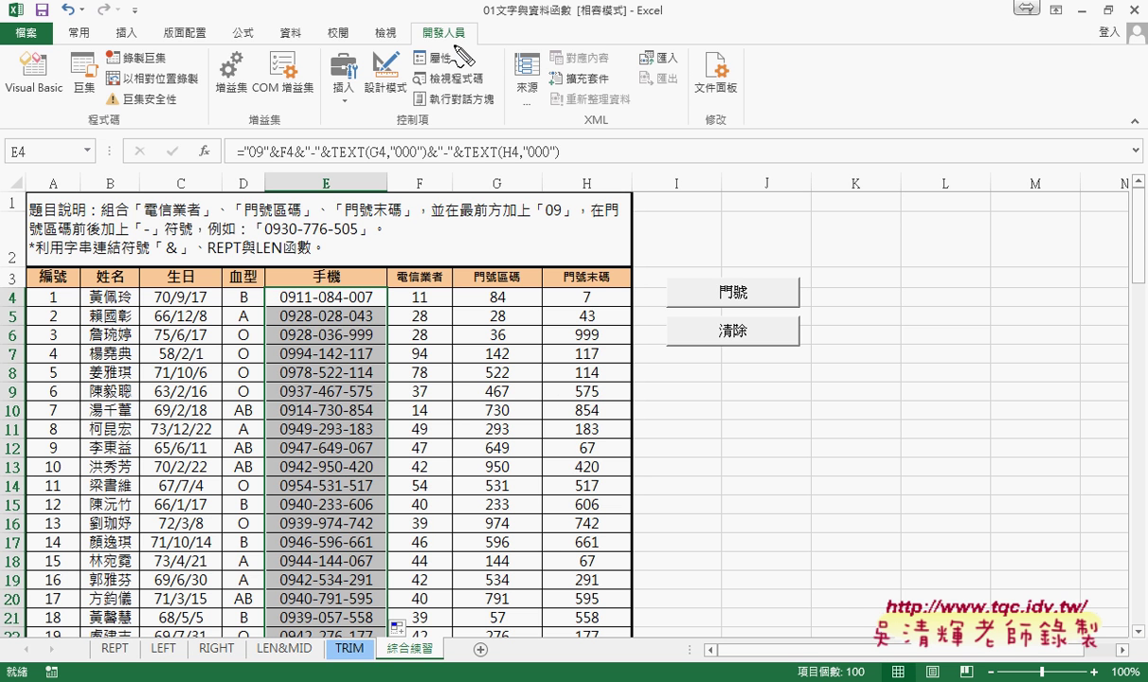
{"action": "key", "text": "ctrl+shift+d"}
{"action": "left_click_drag", "start_coordinate": [474, 50], "coordinate": [474, 45]}
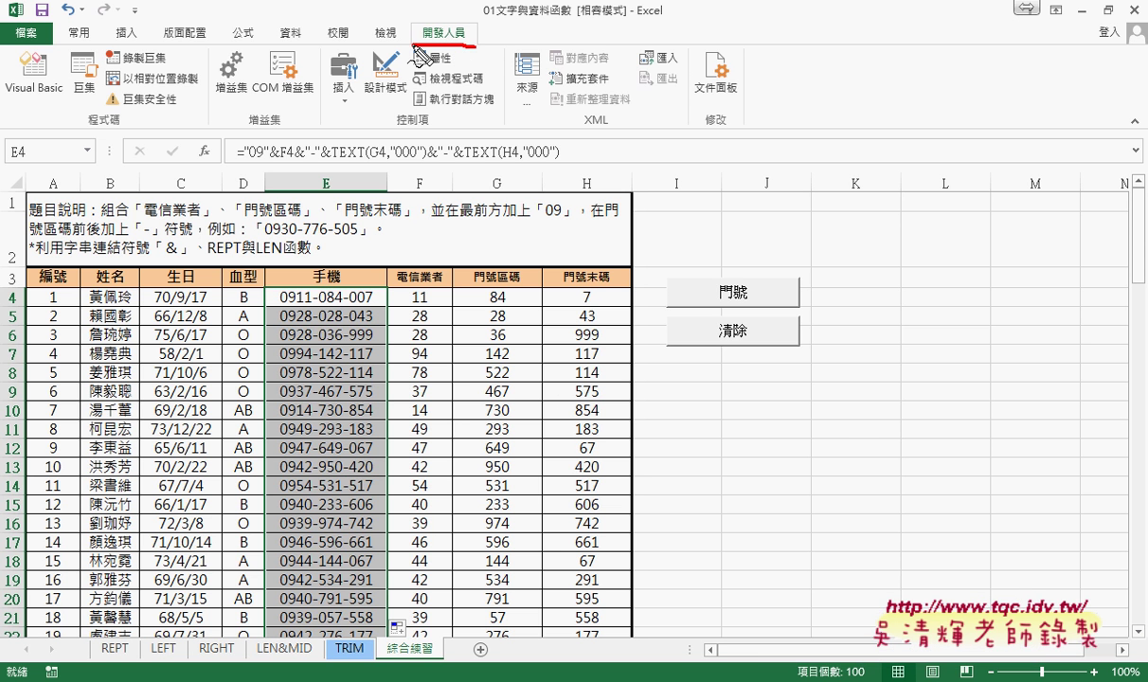
{"action": "left_click_drag", "start_coordinate": [577, 84], "coordinate": [481, 43]}
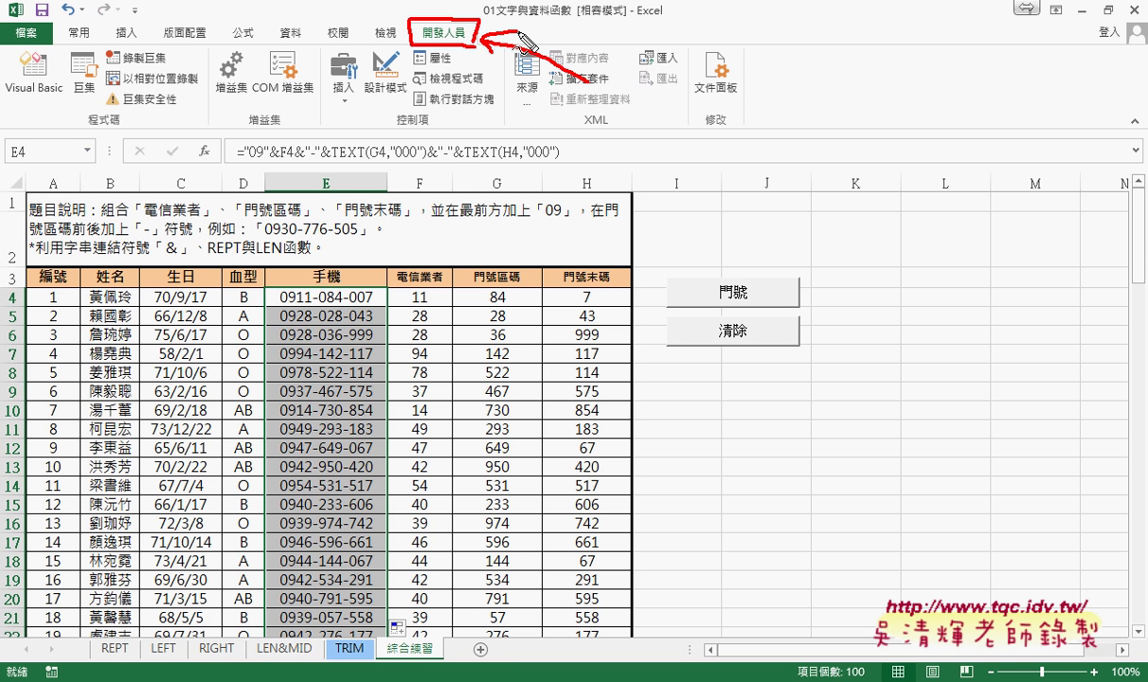
{"action": "key", "text": "ctrl+shift+d"}
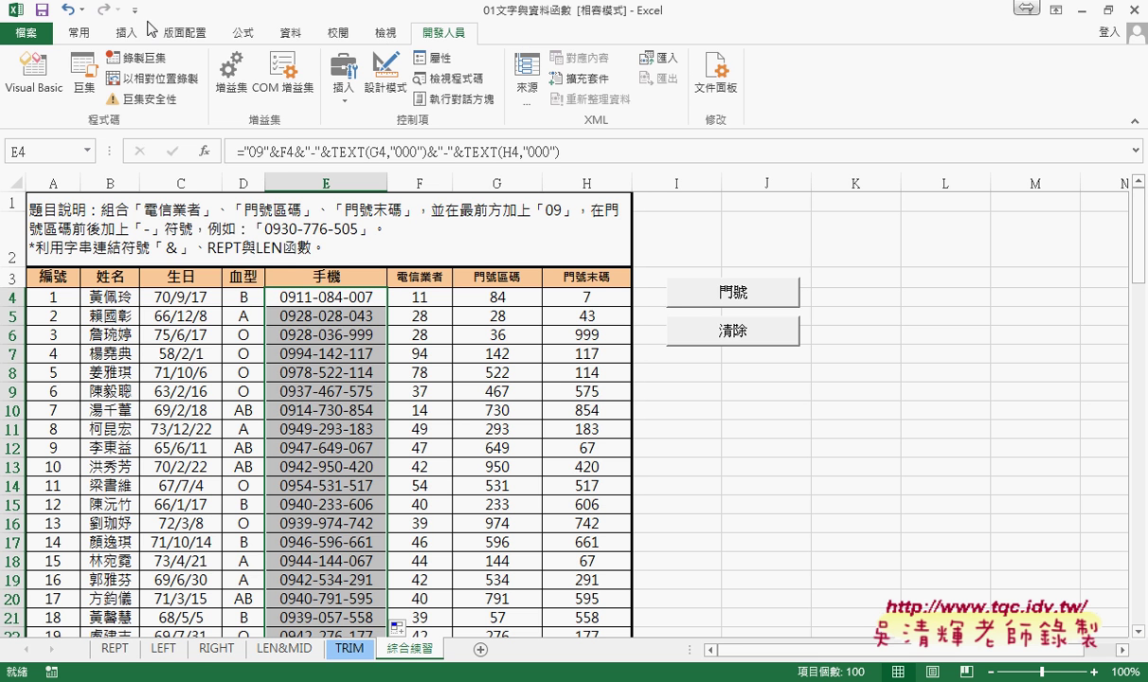
{"action": "left_click", "coordinate": [136, 11]}
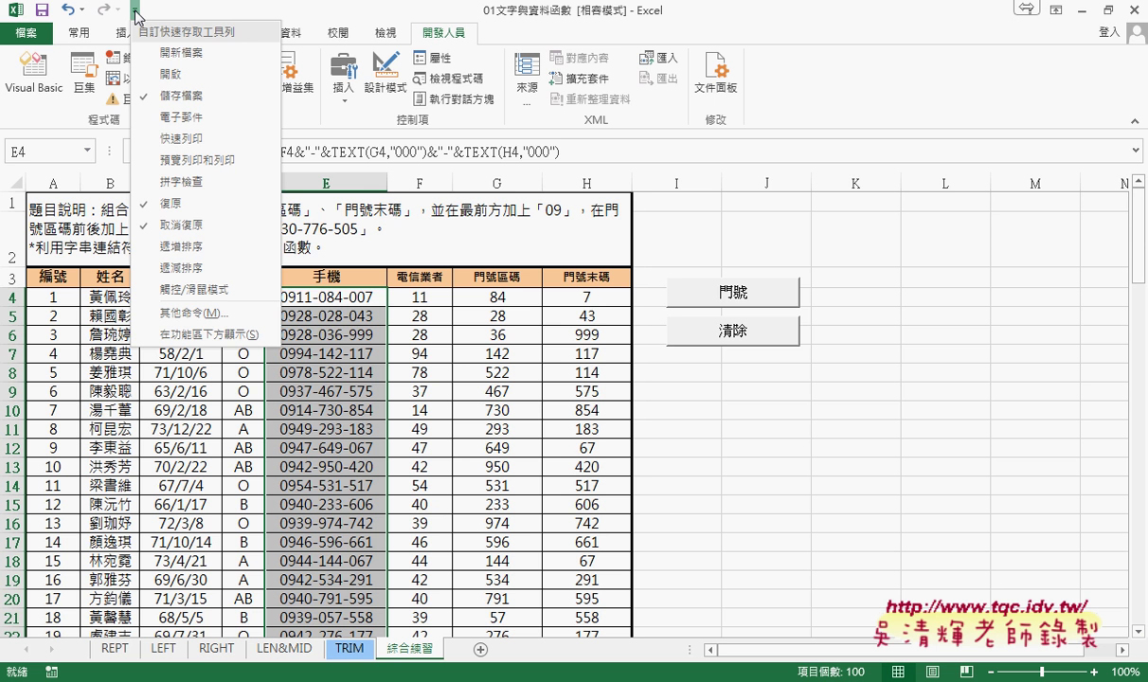
- Through 其他命令 and 自訂功能區, keep the 開發人員 tab checked and confirm with 確定
{"action": "left_click", "coordinate": [183, 308]}
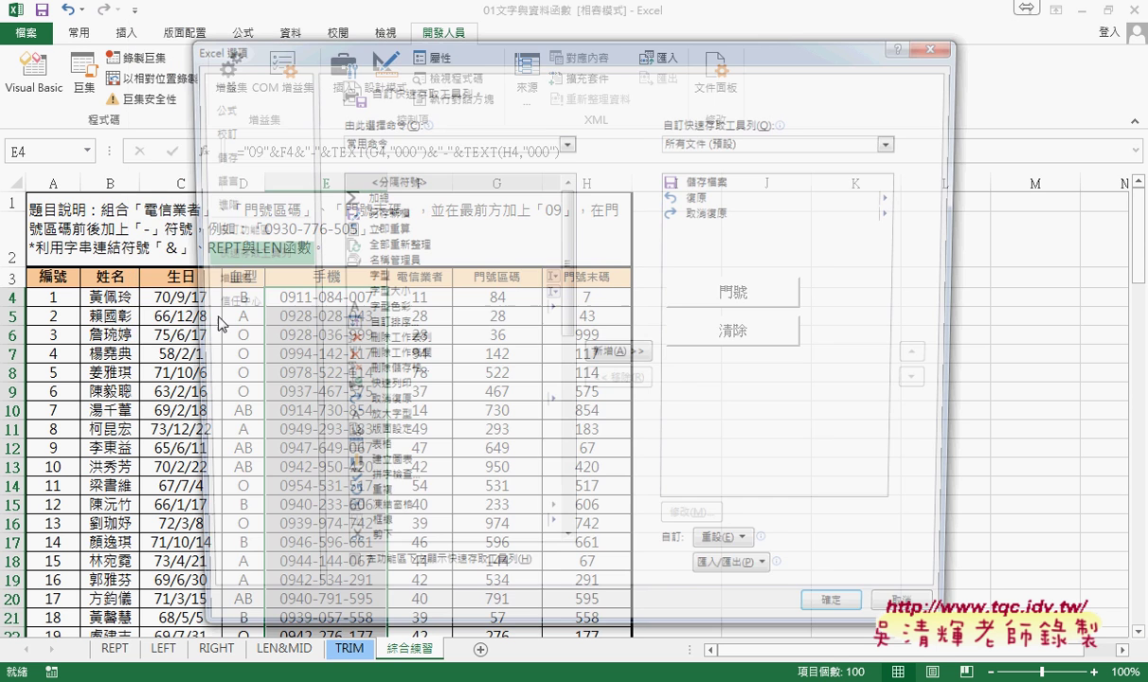
{"action": "left_click", "coordinate": [225, 231]}
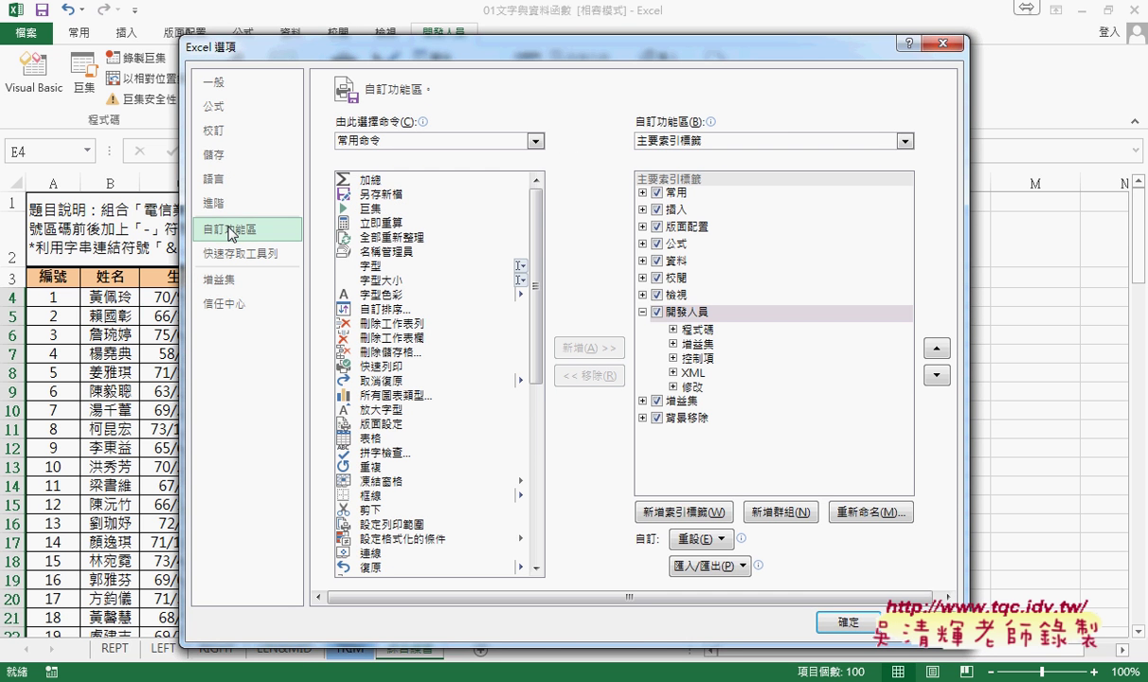
{"action": "left_click", "coordinate": [659, 313]}
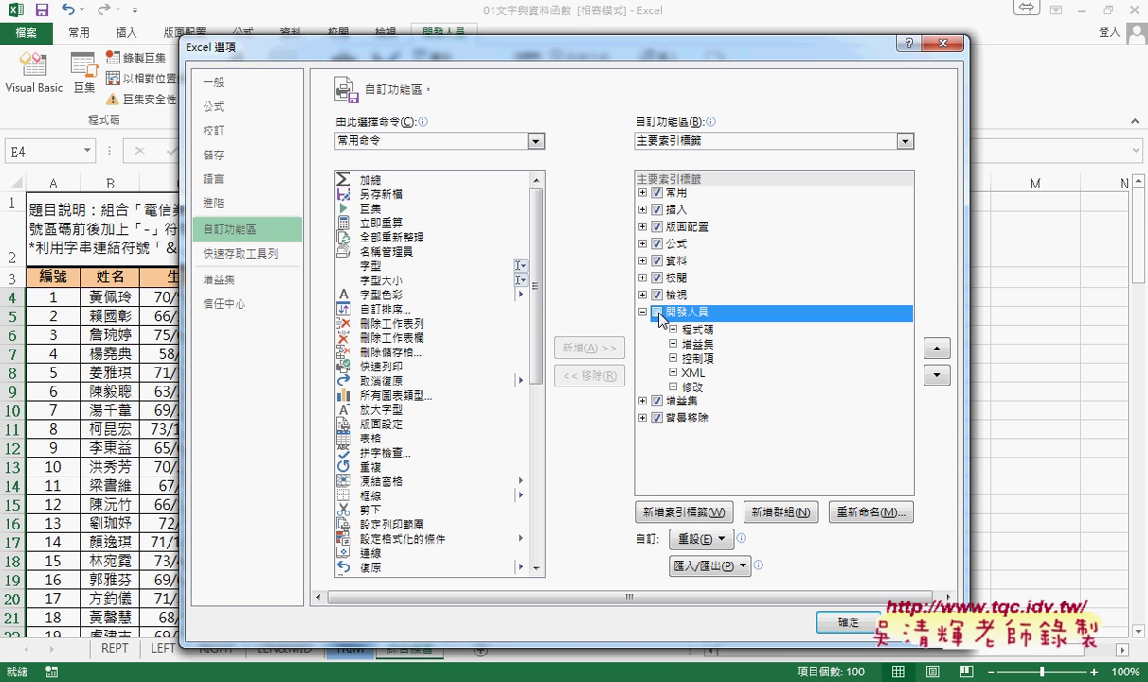
{"action": "left_click", "coordinate": [656, 313]}
{"action": "left_click", "coordinate": [838, 625]}
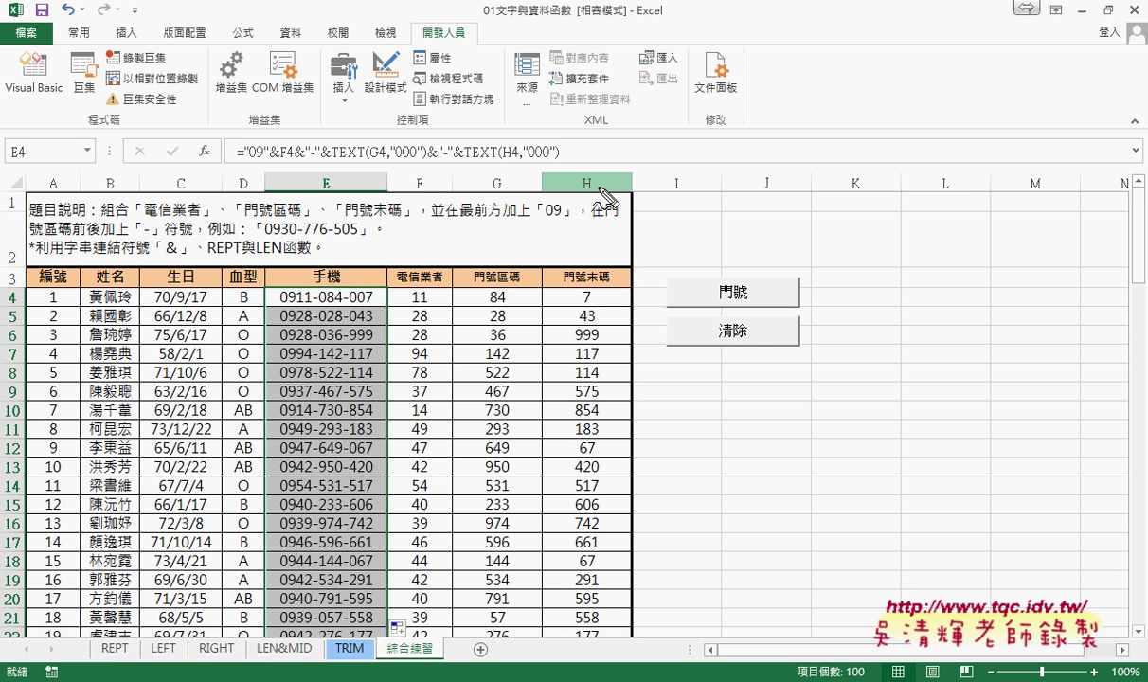
{"action": "mouse_move", "coordinate": [466, 48]}
{"action": "left_mouse_down"}
{"action": "mouse_move", "coordinate": [426, 54]}
{"action": "mouse_move", "coordinate": [443, 55]}
{"action": "left_mouse_up"}
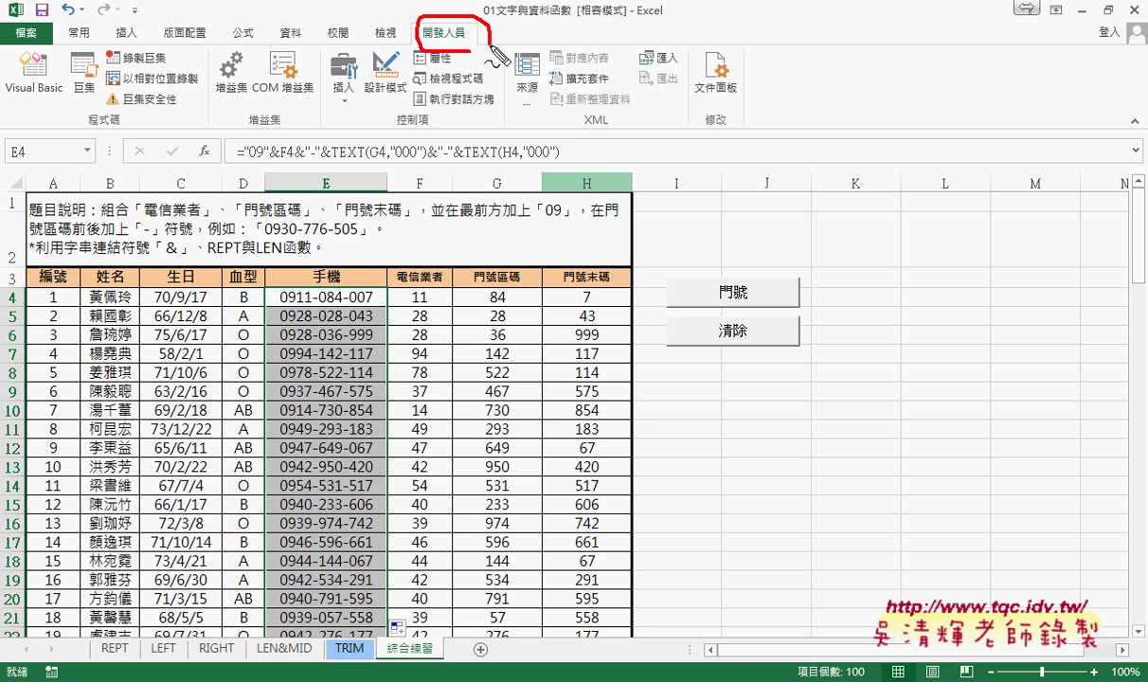
{"action": "mouse_move", "coordinate": [358, 85]}
{"action": "left_mouse_down"}
{"action": "mouse_move", "coordinate": [417, 36]}
{"action": "mouse_move", "coordinate": [415, 51]}
{"action": "left_mouse_up"}
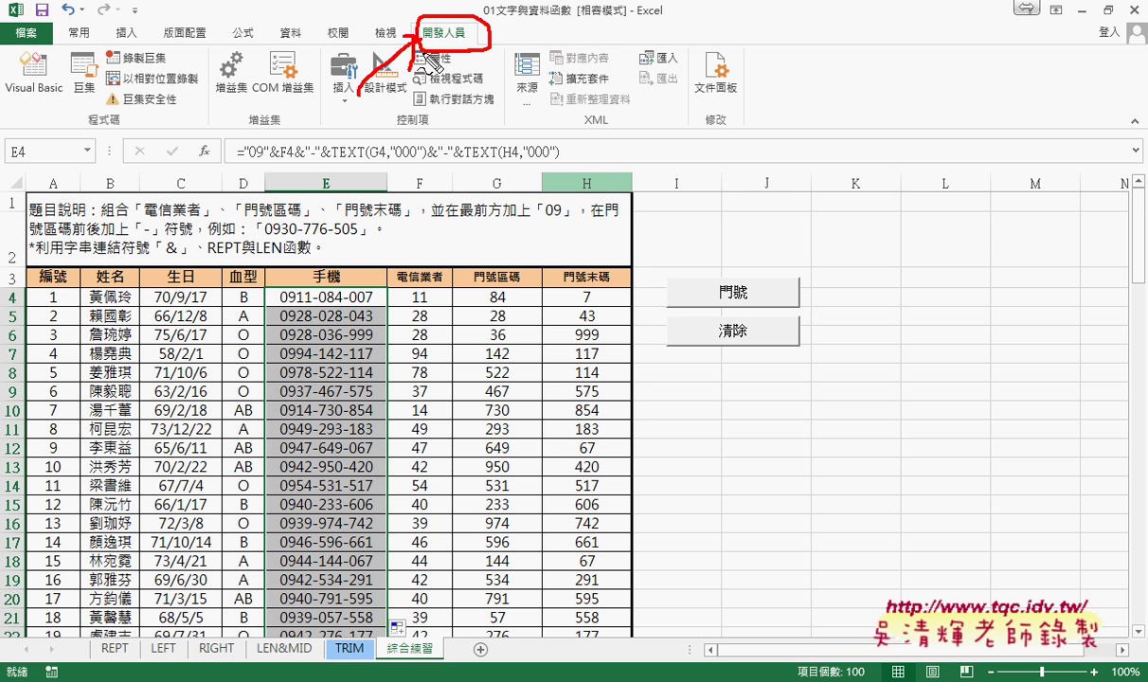
{"action": "left_click_drag", "start_coordinate": [748, 369], "coordinate": [773, 358]}
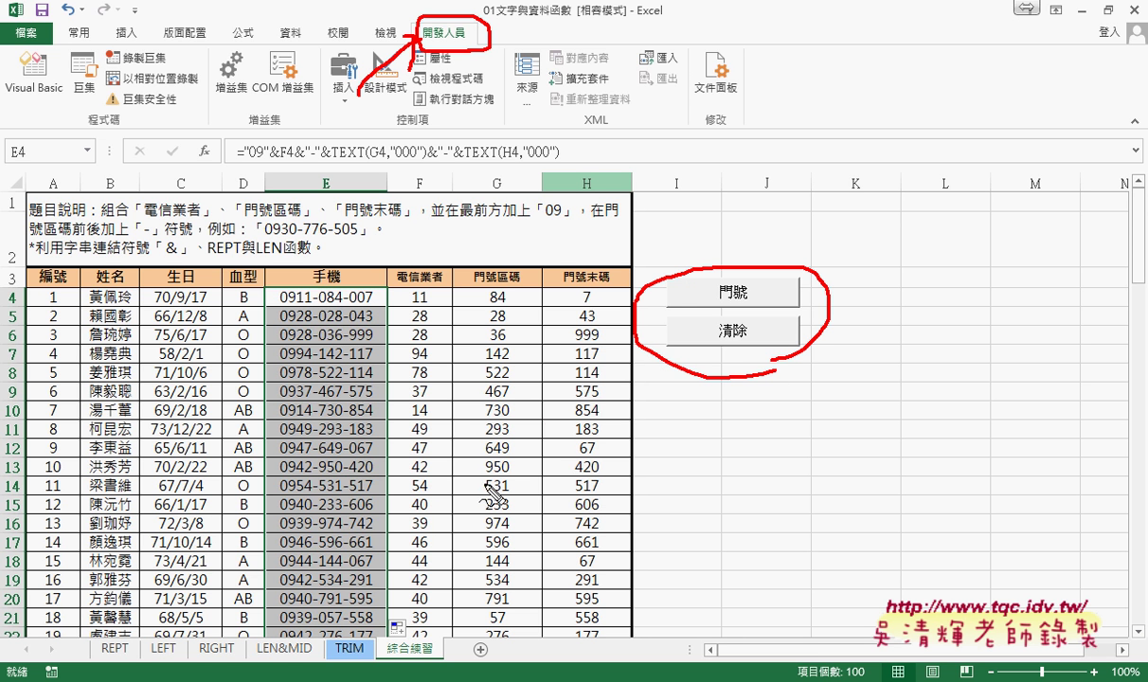
{"action": "left_click_drag", "start_coordinate": [485, 485], "coordinate": [684, 396]}
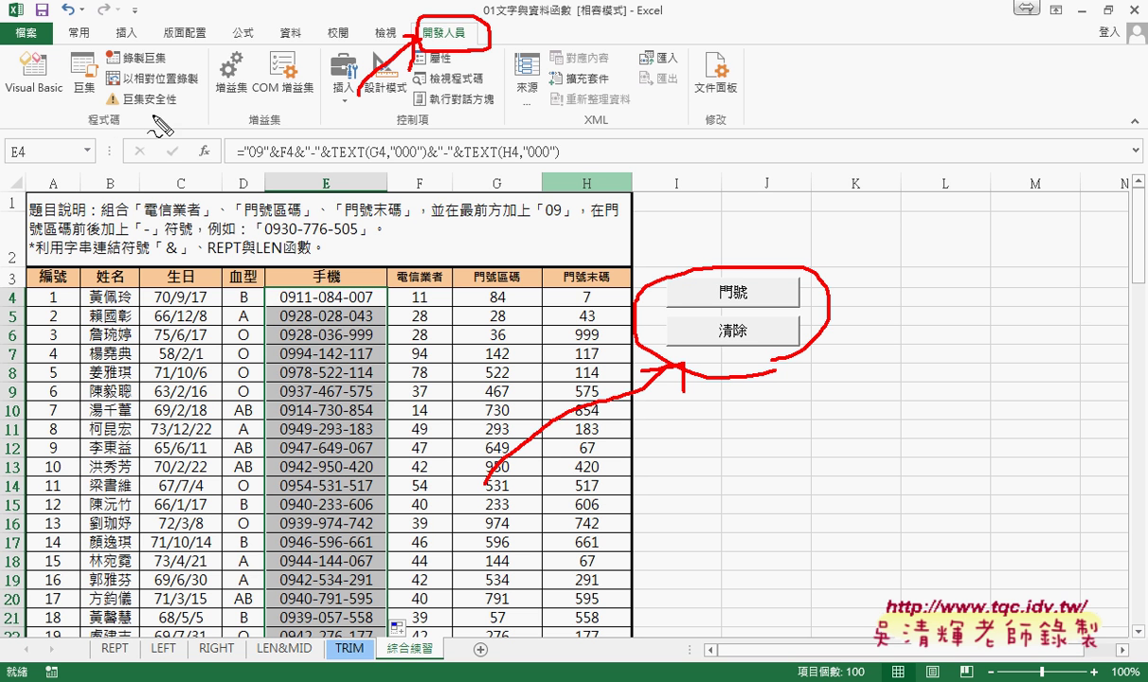
{"action": "left_click_drag", "start_coordinate": [50, 121], "coordinate": [92, 84]}
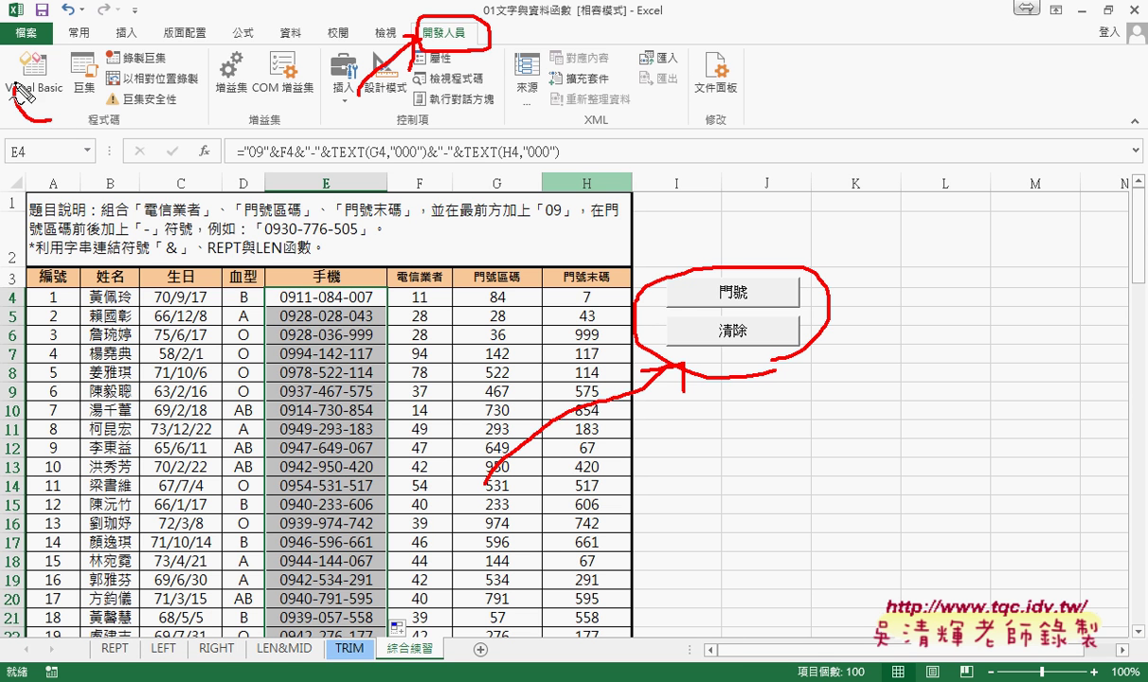
{"action": "mouse_move", "coordinate": [418, 317]}
{"action": "left_mouse_down"}
{"action": "mouse_move", "coordinate": [90, 121]}
{"action": "mouse_move", "coordinate": [144, 119]}
{"action": "left_mouse_up"}
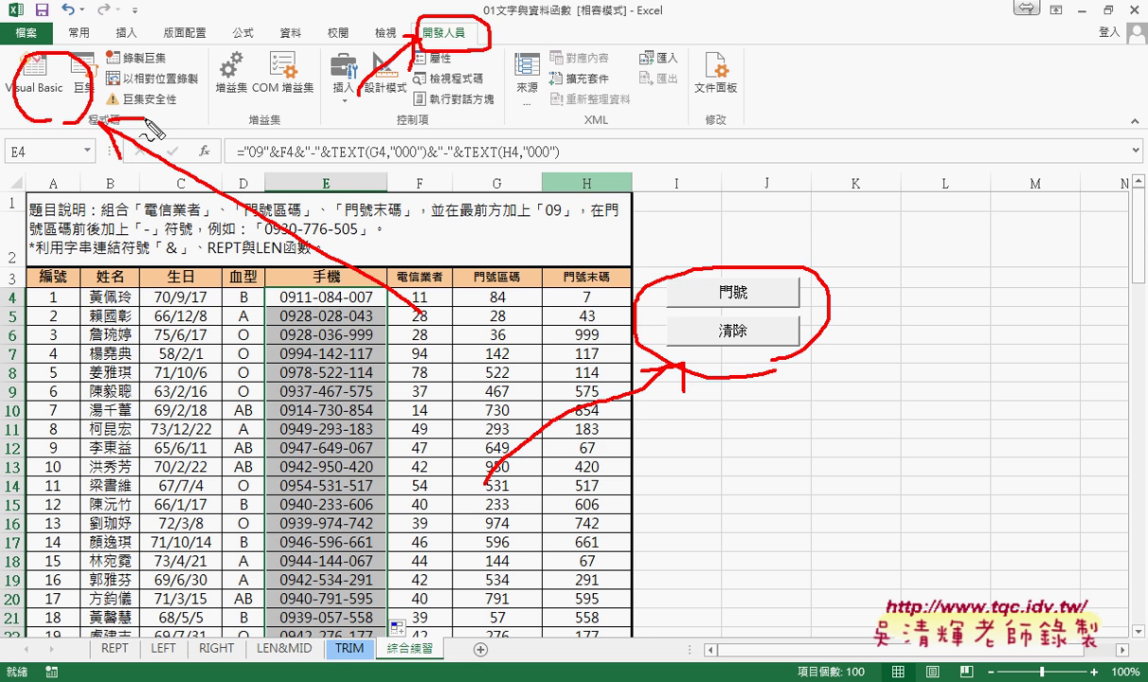
{"action": "key", "text": "Escape"}
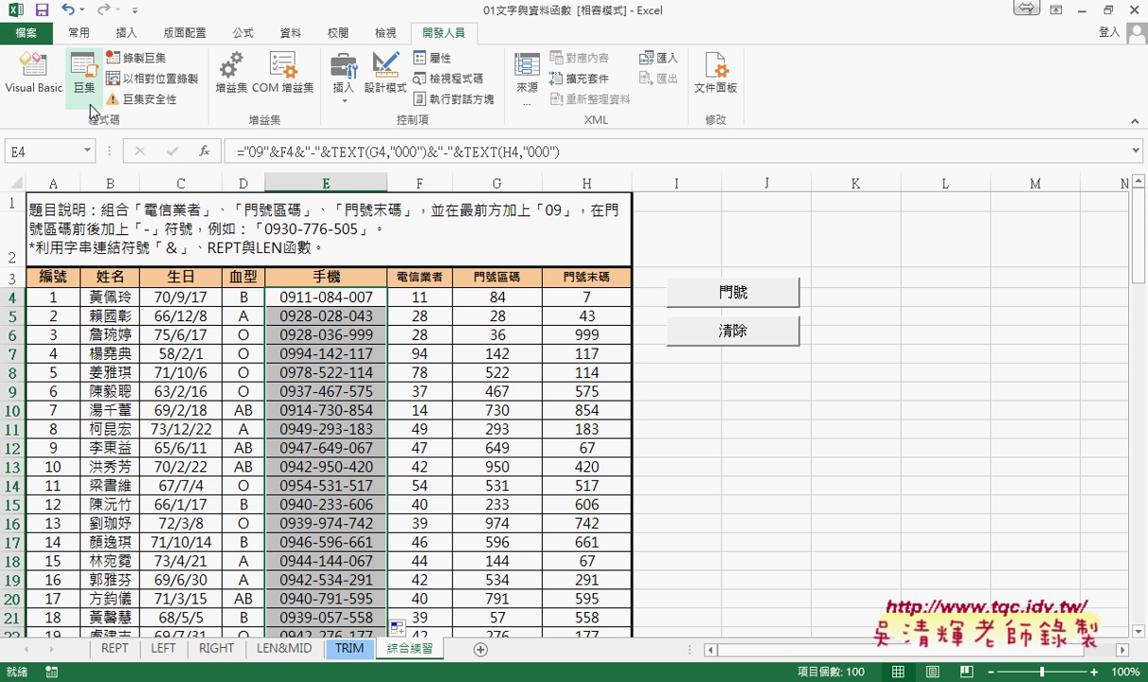
- Open the VBA editor, adjust its panes and window size, and close the Module1 code window
{"action": "left_click", "coordinate": [47, 89]}
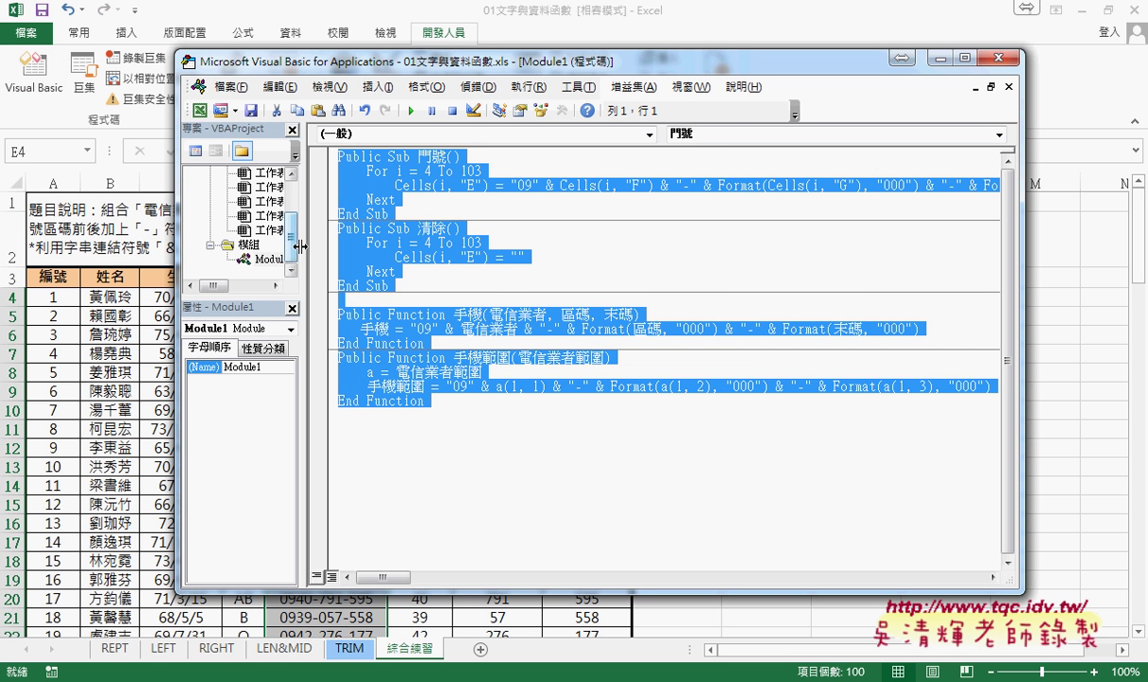
{"action": "left_click_drag", "start_coordinate": [303, 289], "coordinate": [343, 289]}
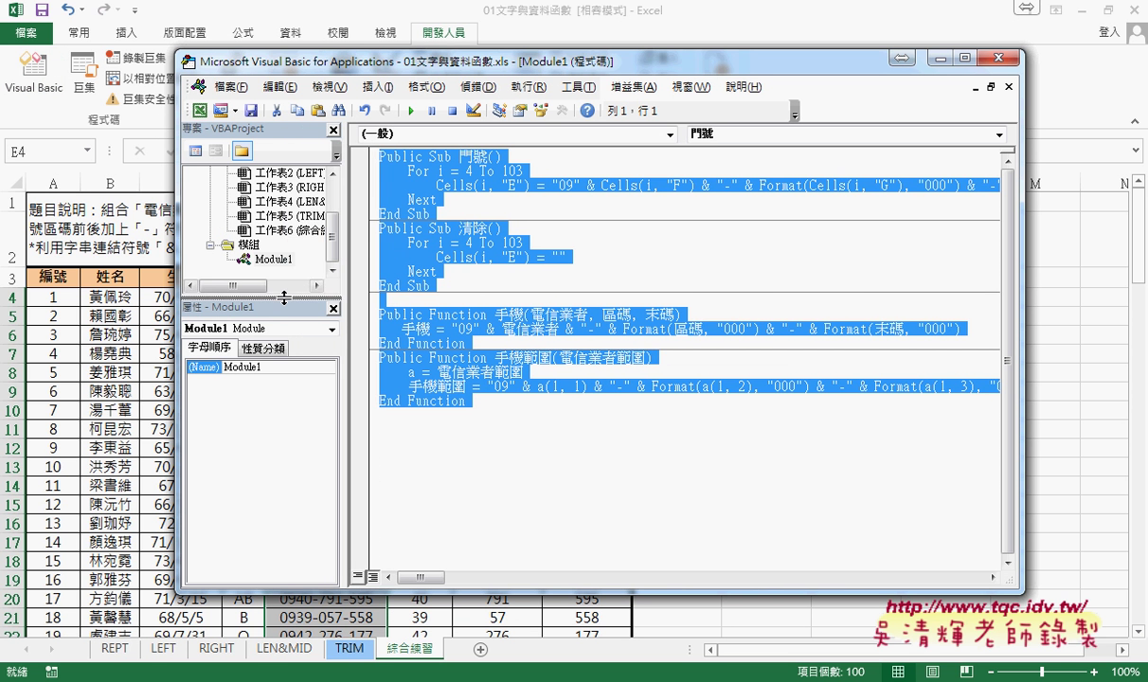
{"action": "left_click_drag", "start_coordinate": [274, 68], "coordinate": [101, 21]}
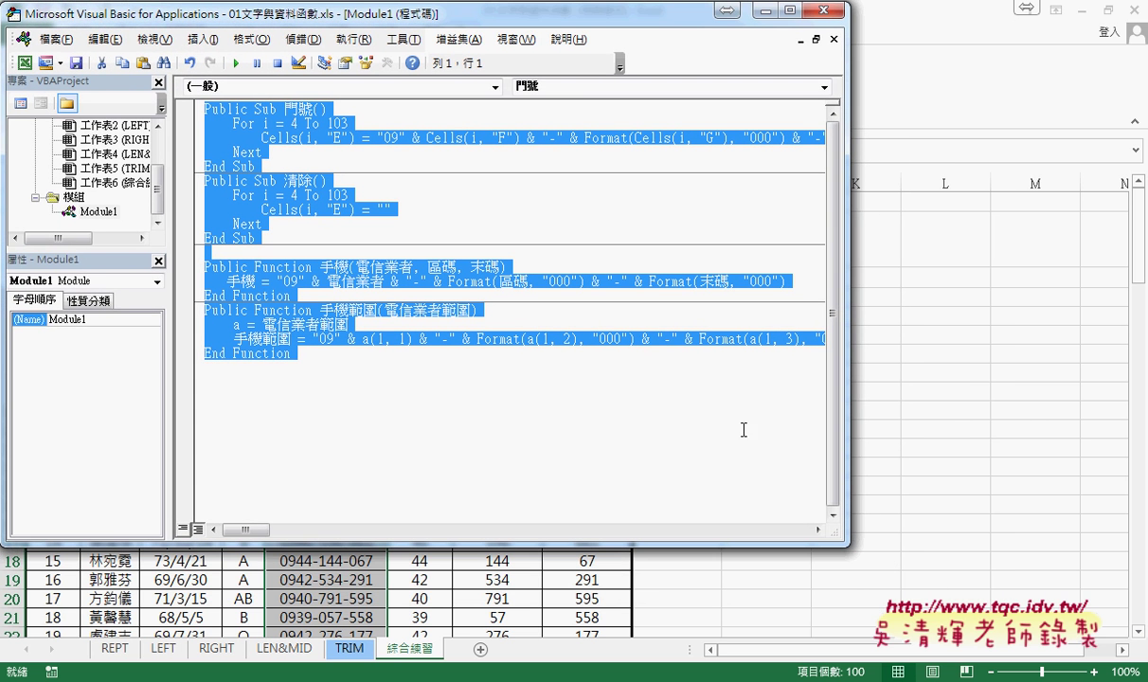
{"action": "left_click_drag", "start_coordinate": [843, 546], "coordinate": [1144, 667]}
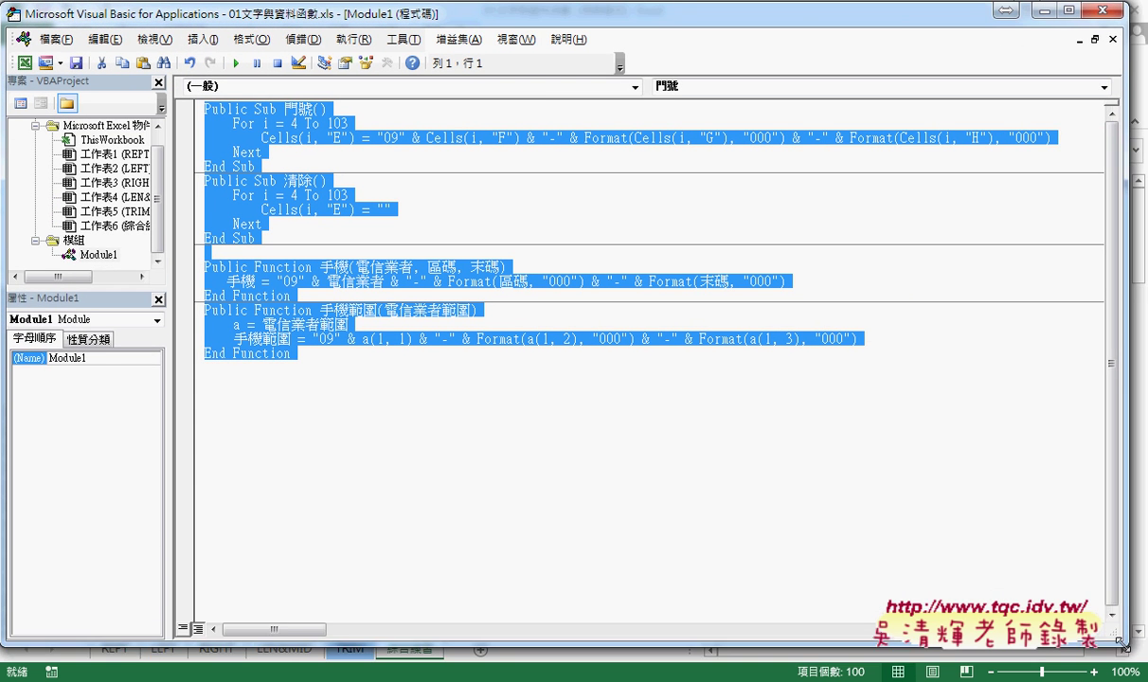
{"action": "left_click", "coordinate": [1113, 39]}
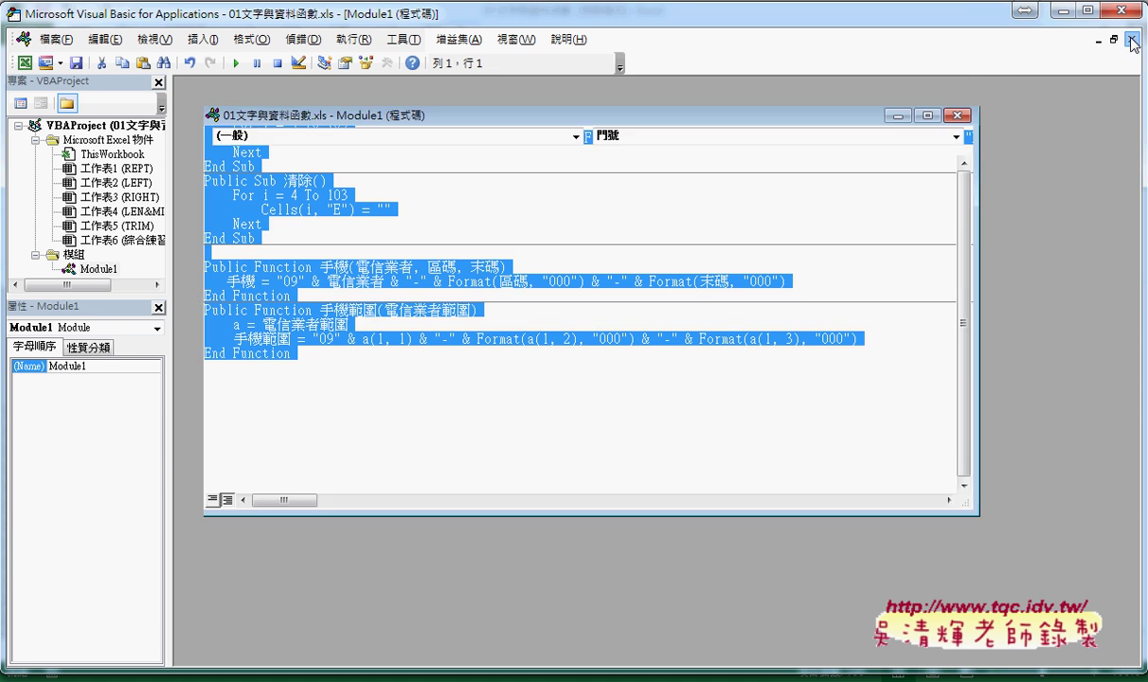
{"action": "left_click", "coordinate": [1127, 111]}
- Remove Module1 without exporting it, then restore the editor to a smaller window
{"action": "left_click", "coordinate": [99, 270]}
{"action": "right_click", "coordinate": [99, 269]}
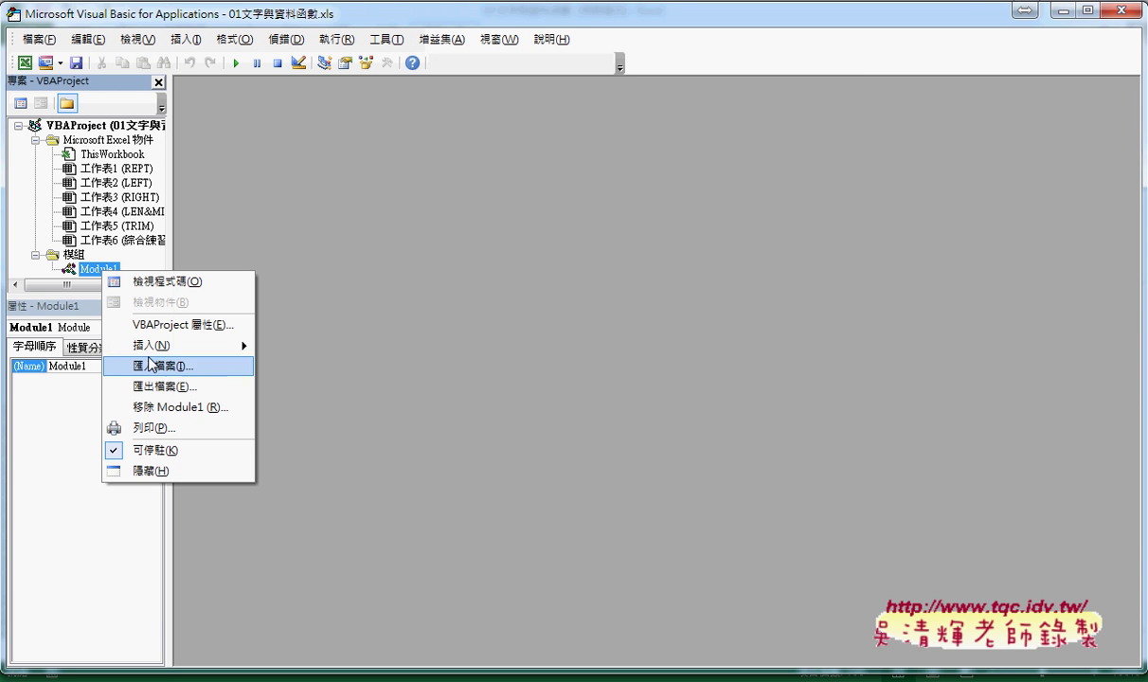
{"action": "left_click", "coordinate": [228, 407]}
{"action": "left_click", "coordinate": [557, 413]}
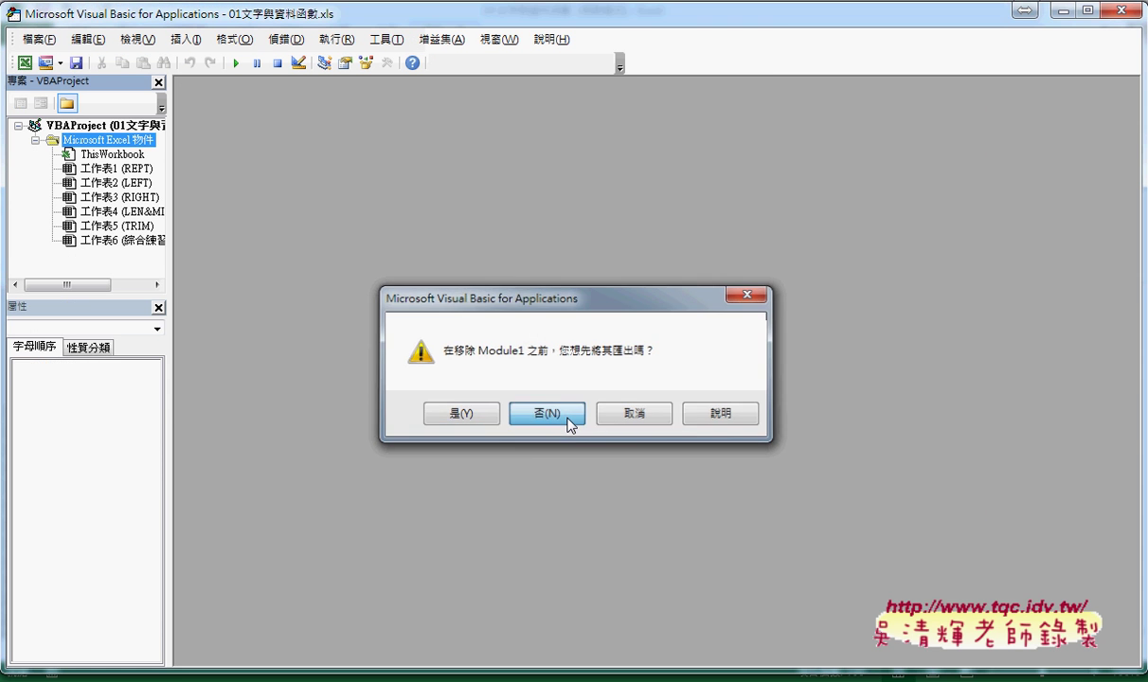
{"action": "left_click_drag", "start_coordinate": [169, 263], "coordinate": [237, 265]}
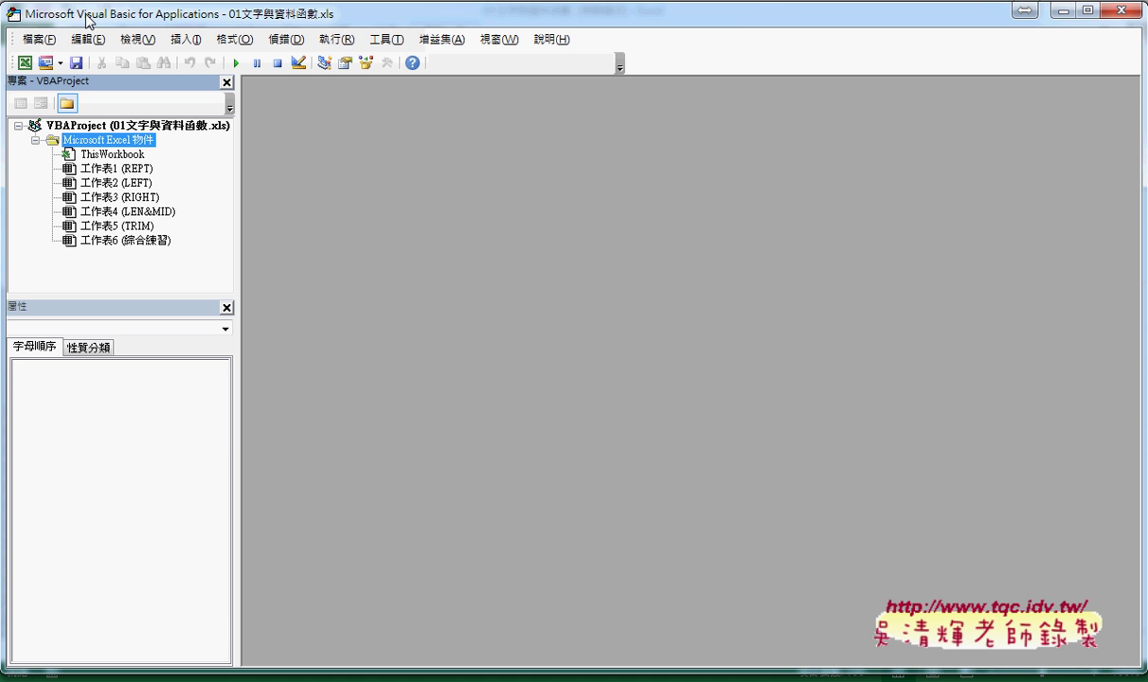
{"action": "left_click_drag", "start_coordinate": [87, 20], "coordinate": [261, 113]}
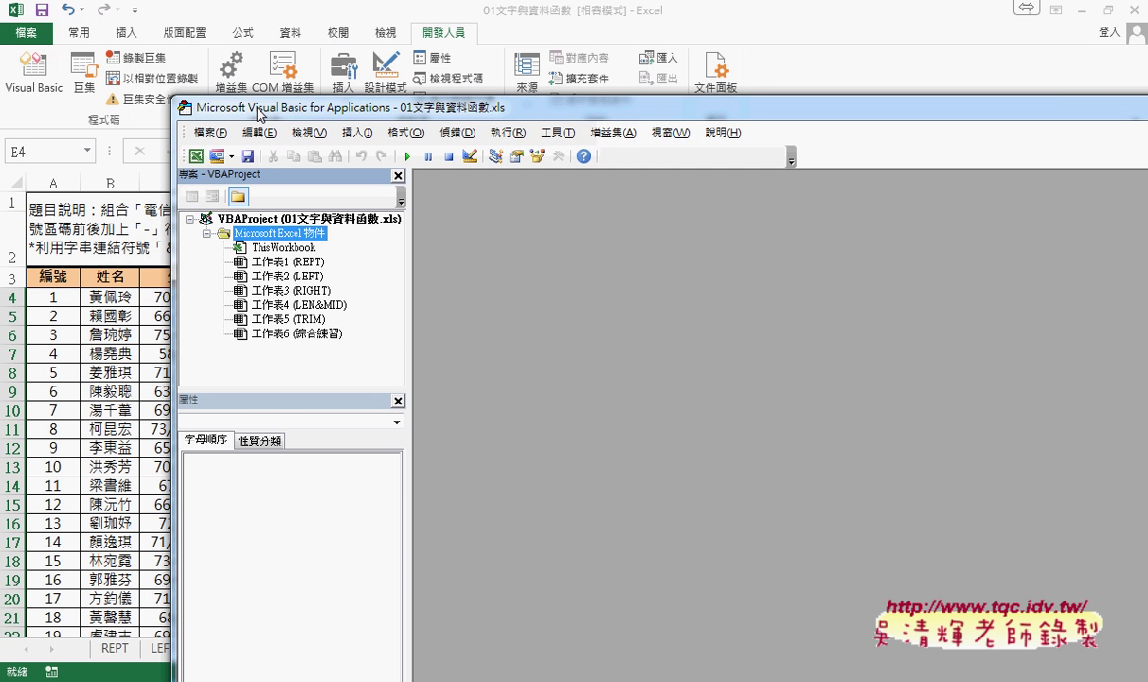
- Shrink and reposition the VBA editor over the sheet, sizing the Project tree to list all sheets
{"action": "left_click_drag", "start_coordinate": [171, 95], "coordinate": [423, 239]}
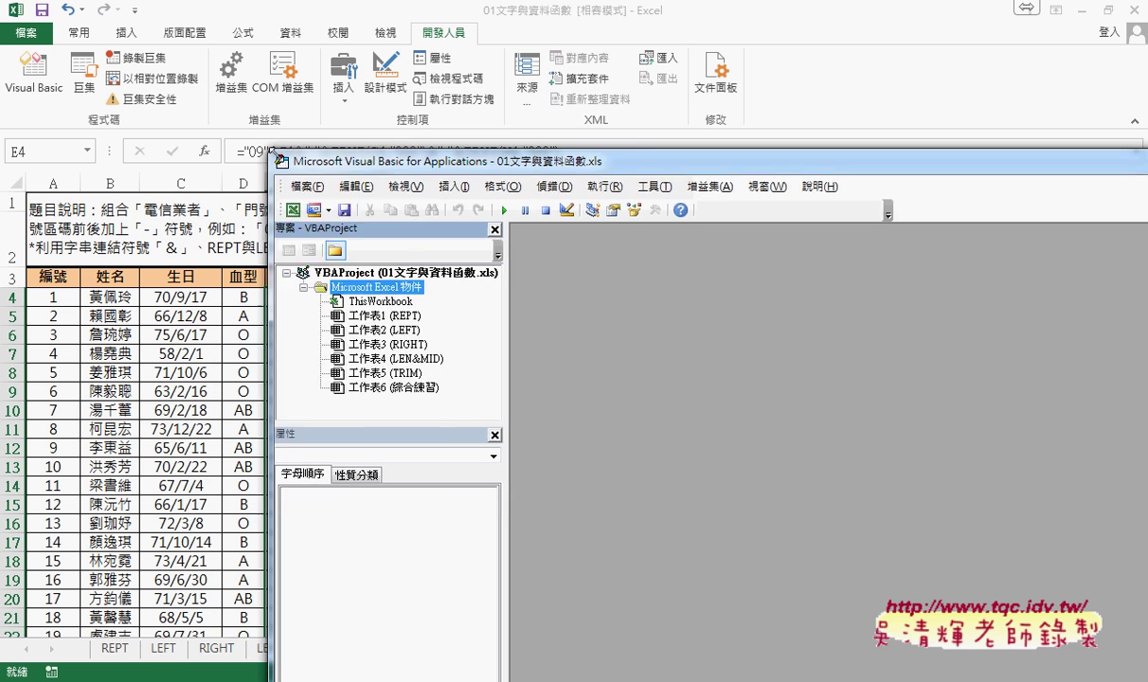
{"action": "left_click_drag", "start_coordinate": [489, 258], "coordinate": [596, 114]}
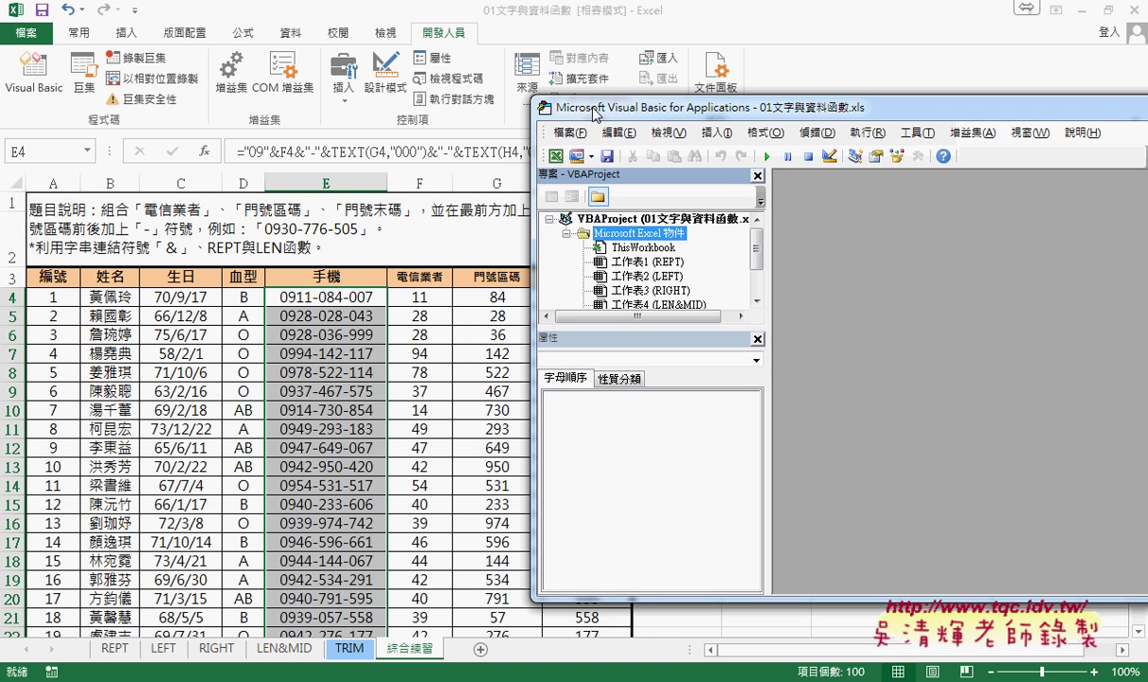
{"action": "left_click_drag", "start_coordinate": [767, 269], "coordinate": [735, 269]}
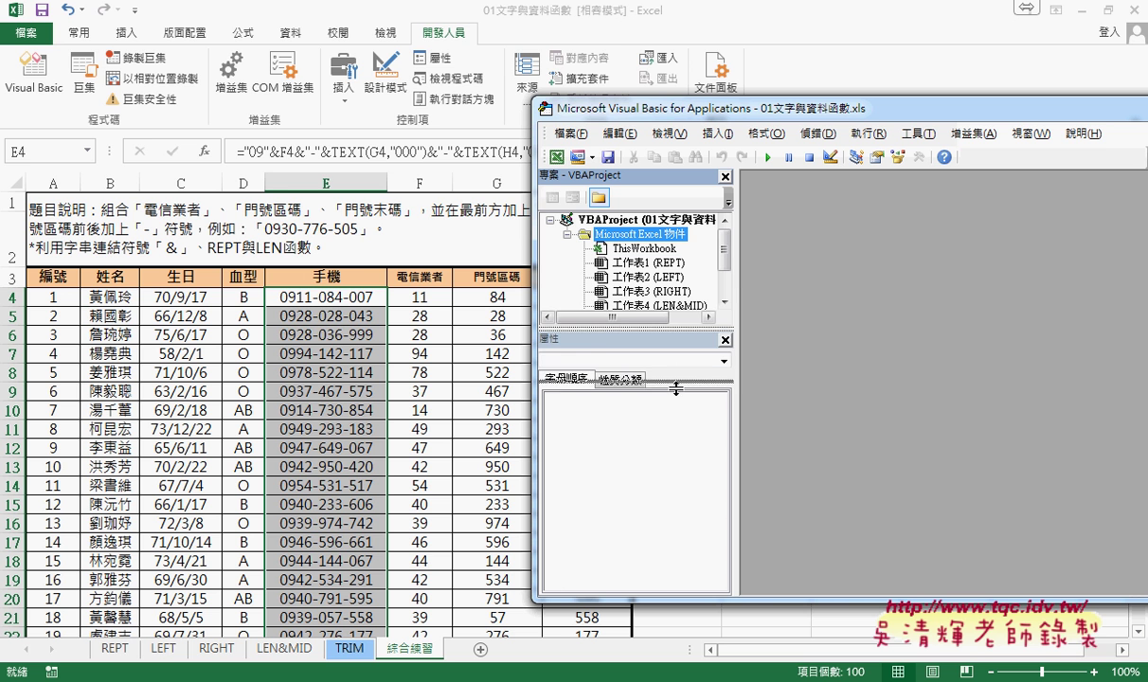
{"action": "left_click_drag", "start_coordinate": [654, 327], "coordinate": [715, 390]}
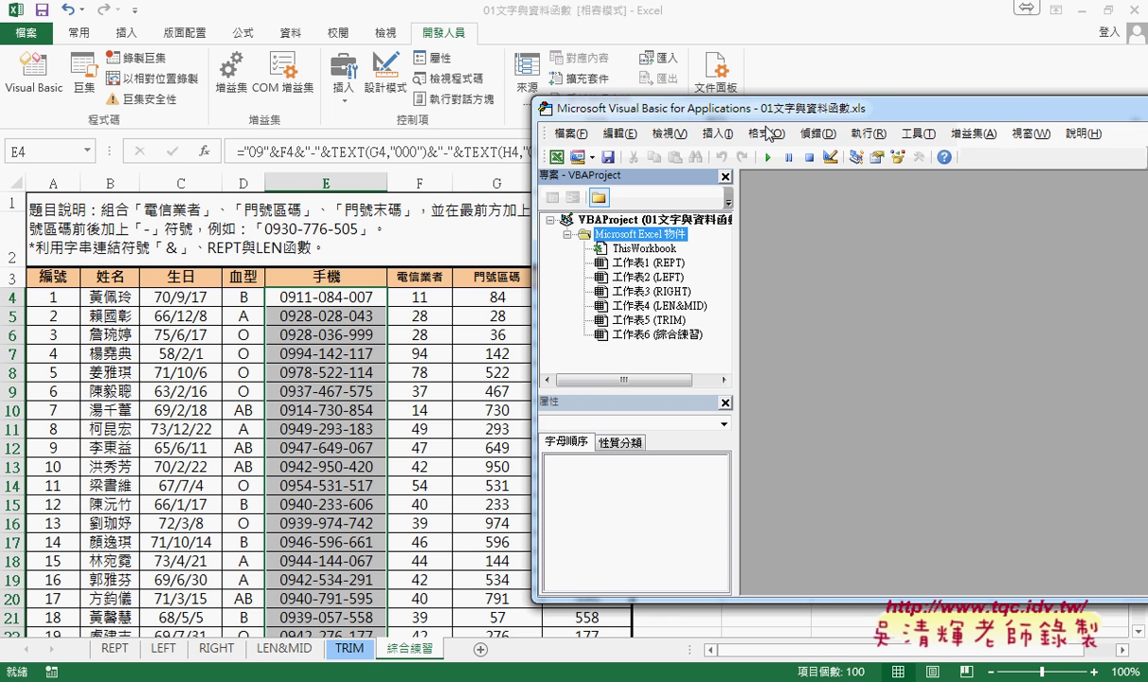
{"action": "left_click_drag", "start_coordinate": [749, 111], "coordinate": [441, 112]}
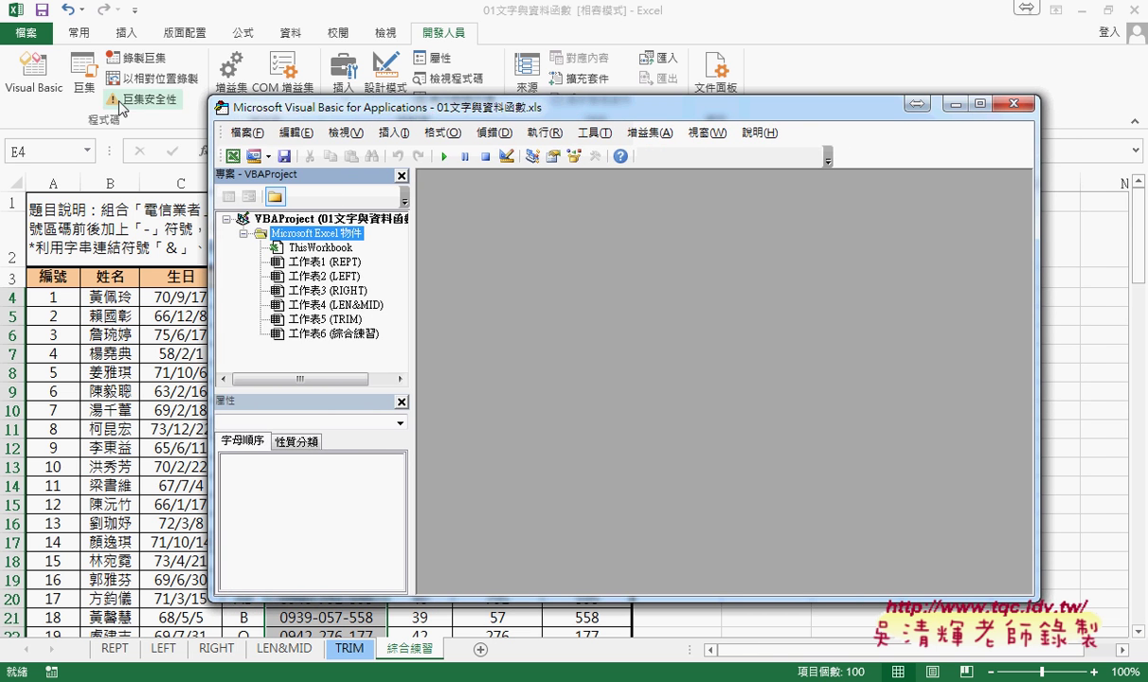
{"action": "mouse_move", "coordinate": [248, 111]}
{"action": "left_mouse_down"}
{"action": "mouse_move", "coordinate": [136, 81]}
{"action": "mouse_move", "coordinate": [499, 149]}
{"action": "left_mouse_up"}
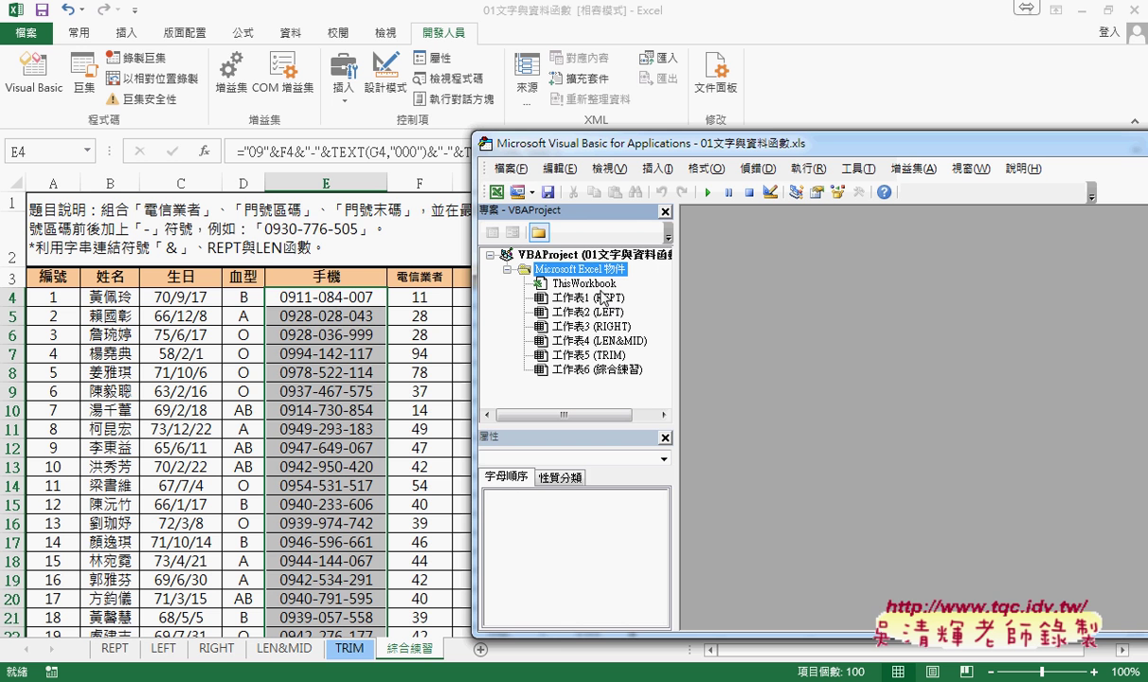
{"action": "left_click_drag", "start_coordinate": [587, 147], "coordinate": [406, 109]}
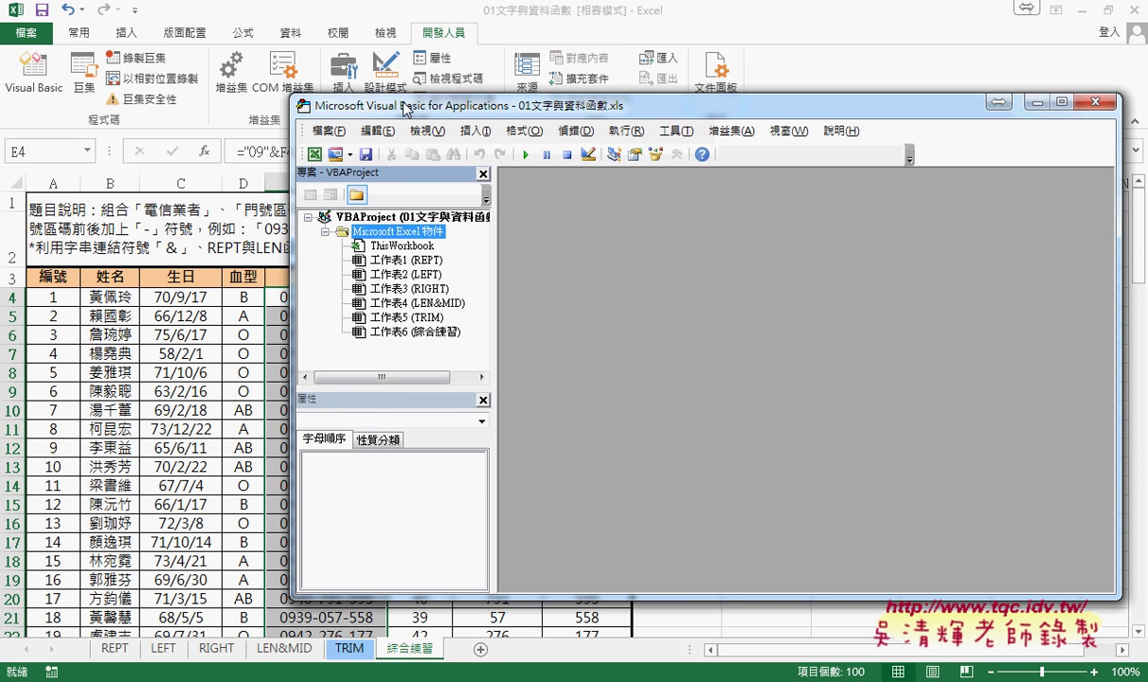
- Show the 插入(N) submenu for the 工作表1 (REPT) entry and annotate its module option
{"action": "right_click", "coordinate": [389, 262]}
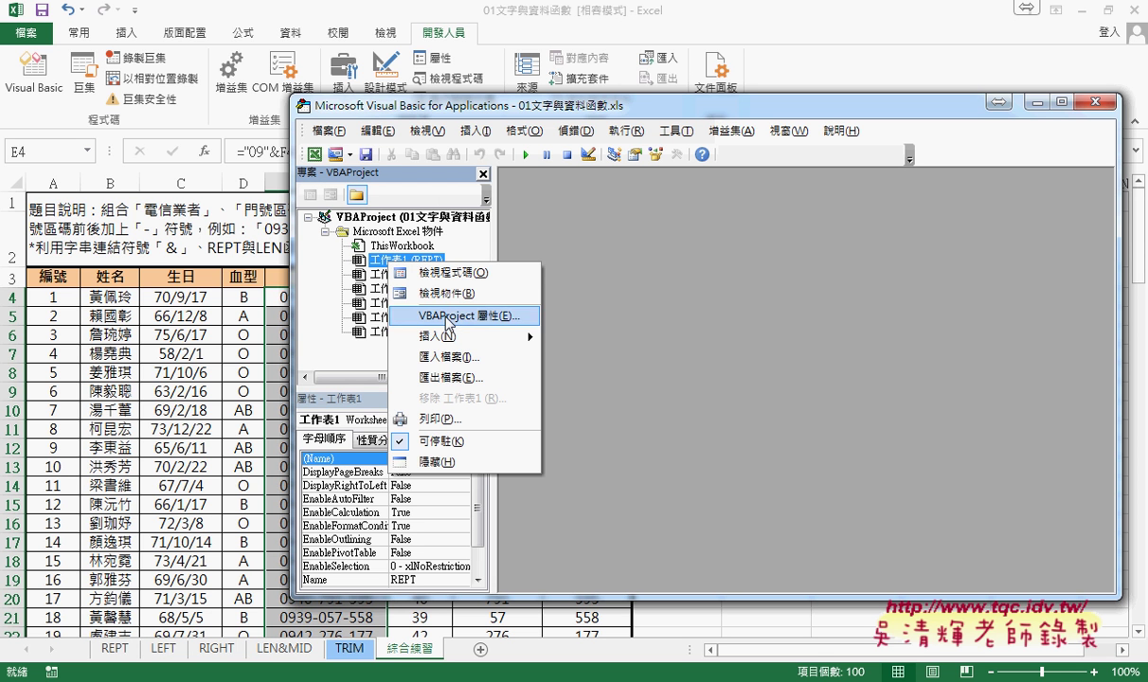
{"action": "mouse_move", "coordinate": [446, 334]}
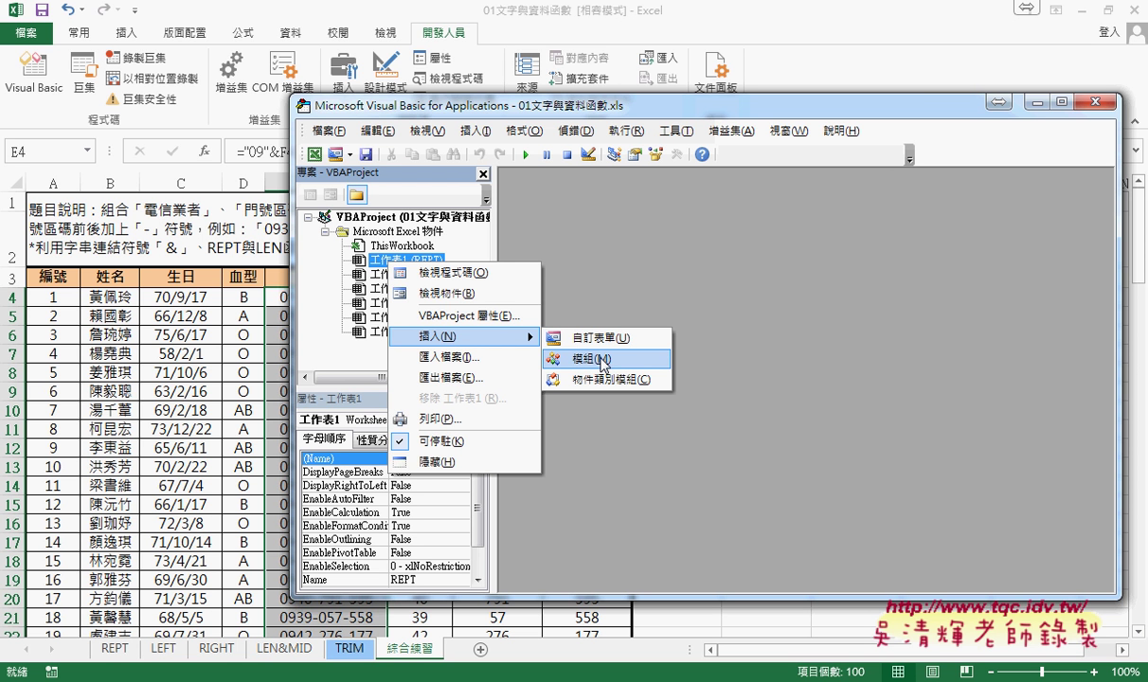
{"action": "left_click_drag", "start_coordinate": [595, 372], "coordinate": [606, 387]}
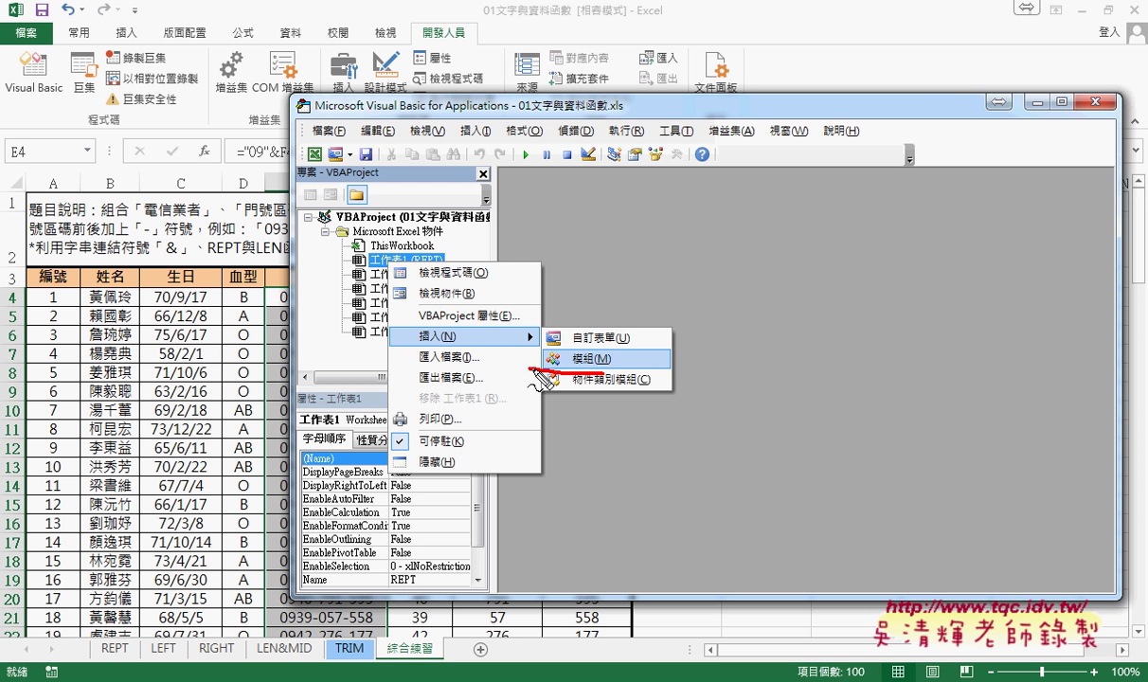
{"action": "mouse_move", "coordinate": [465, 323]}
{"action": "left_mouse_down"}
{"action": "mouse_move", "coordinate": [520, 361]}
{"action": "mouse_move", "coordinate": [501, 356]}
{"action": "left_mouse_up"}
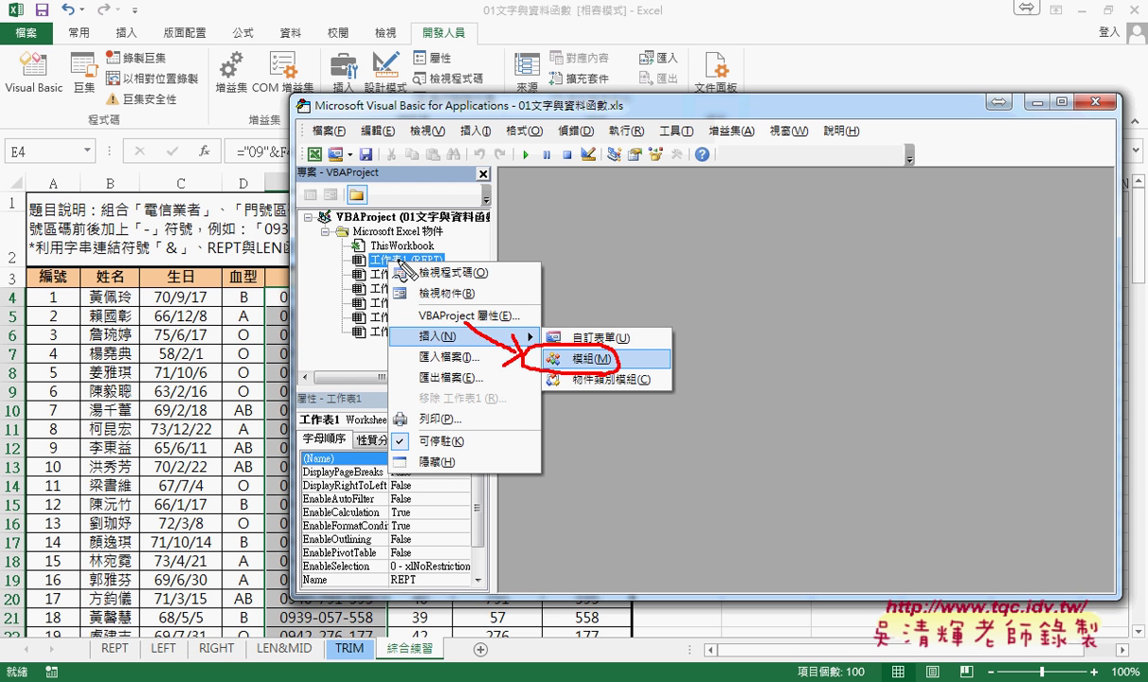
{"action": "key", "text": "Escape"}
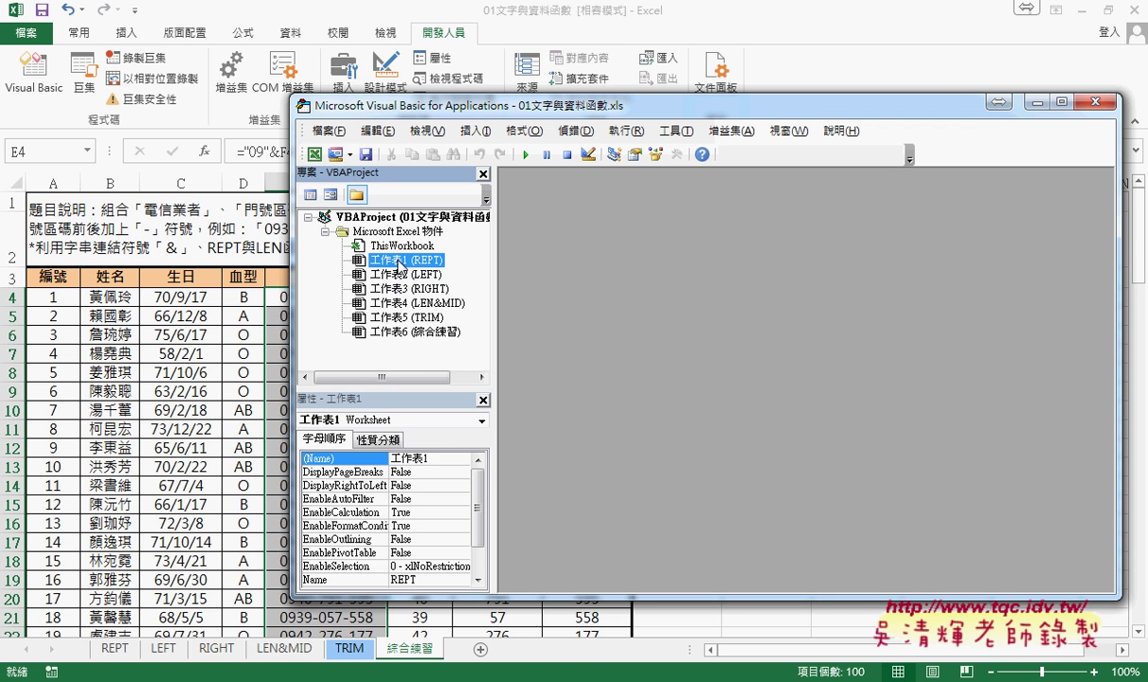
{"action": "right_click", "coordinate": [399, 266]}
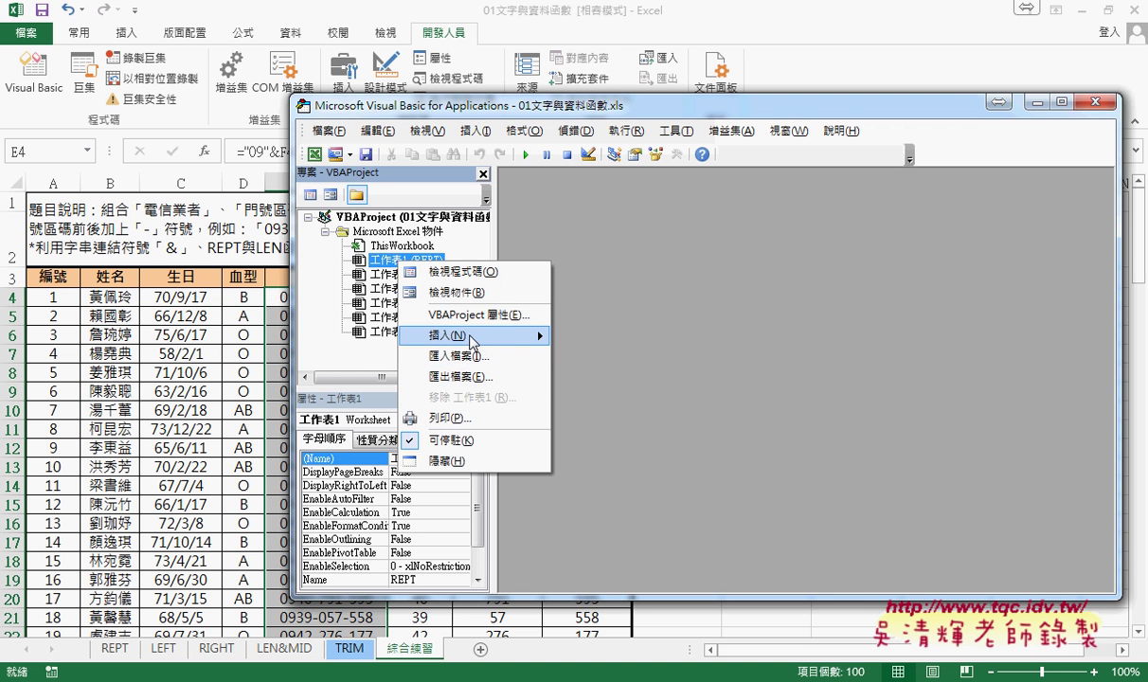
- Insert Module1 into the project, enlarge the project tree, and reopen Module1's code
{"action": "mouse_move", "coordinate": [455, 335]}
{"action": "left_click", "coordinate": [599, 358]}
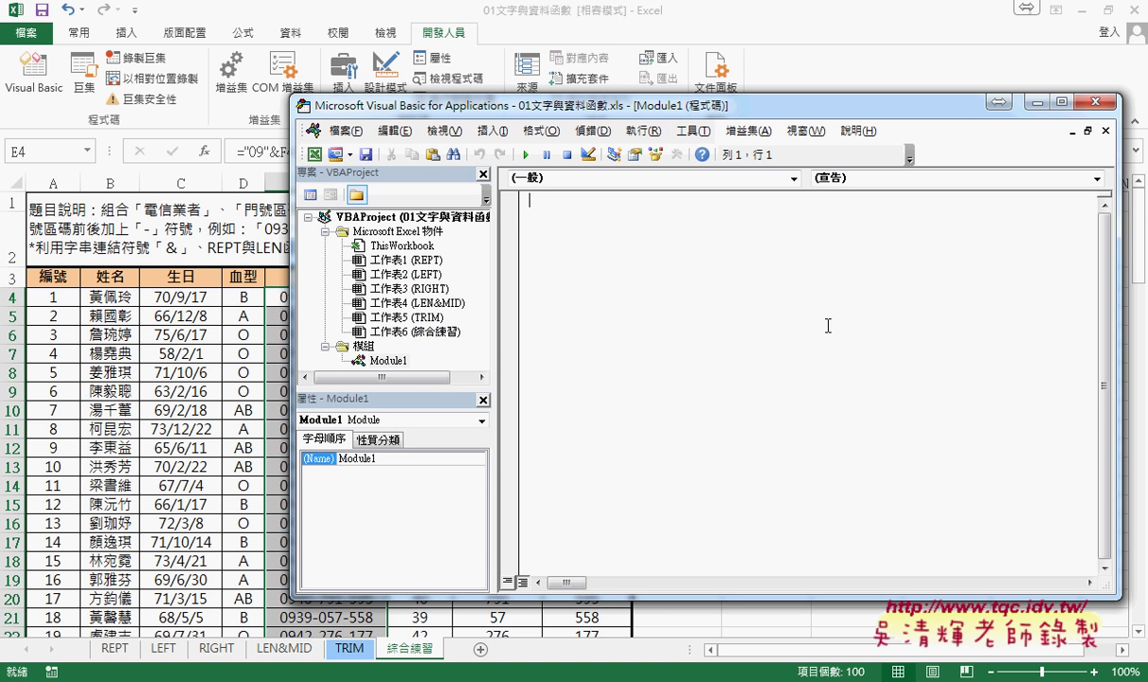
{"action": "left_click_drag", "start_coordinate": [385, 386], "coordinate": [408, 466]}
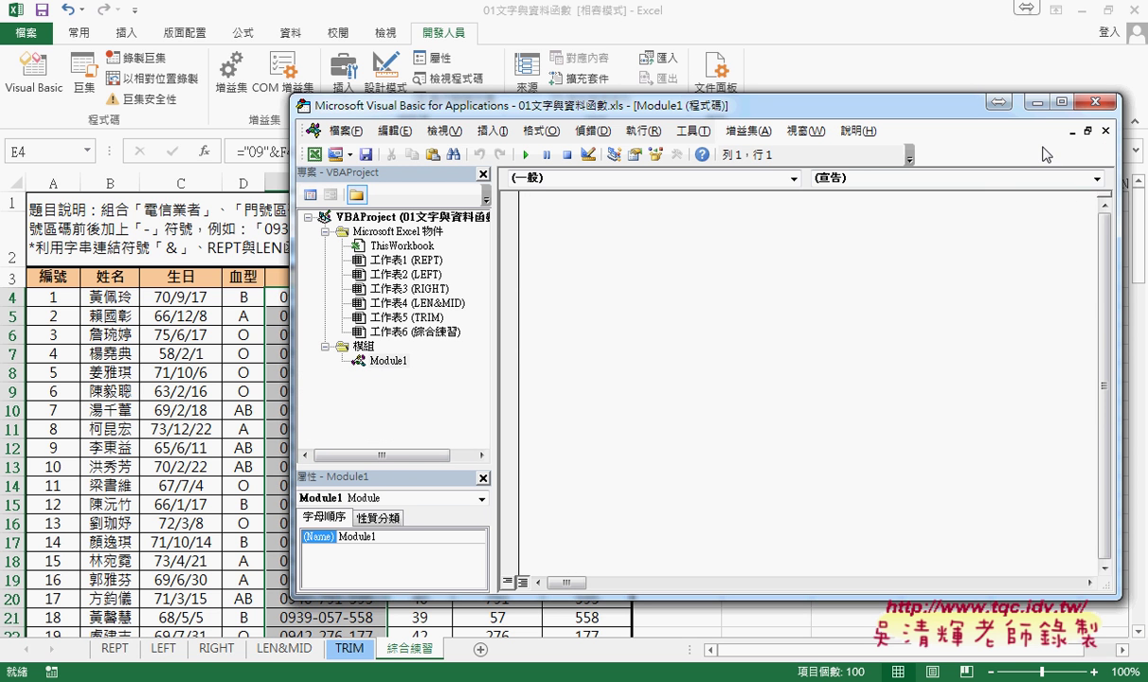
{"action": "left_click", "coordinate": [1105, 130]}
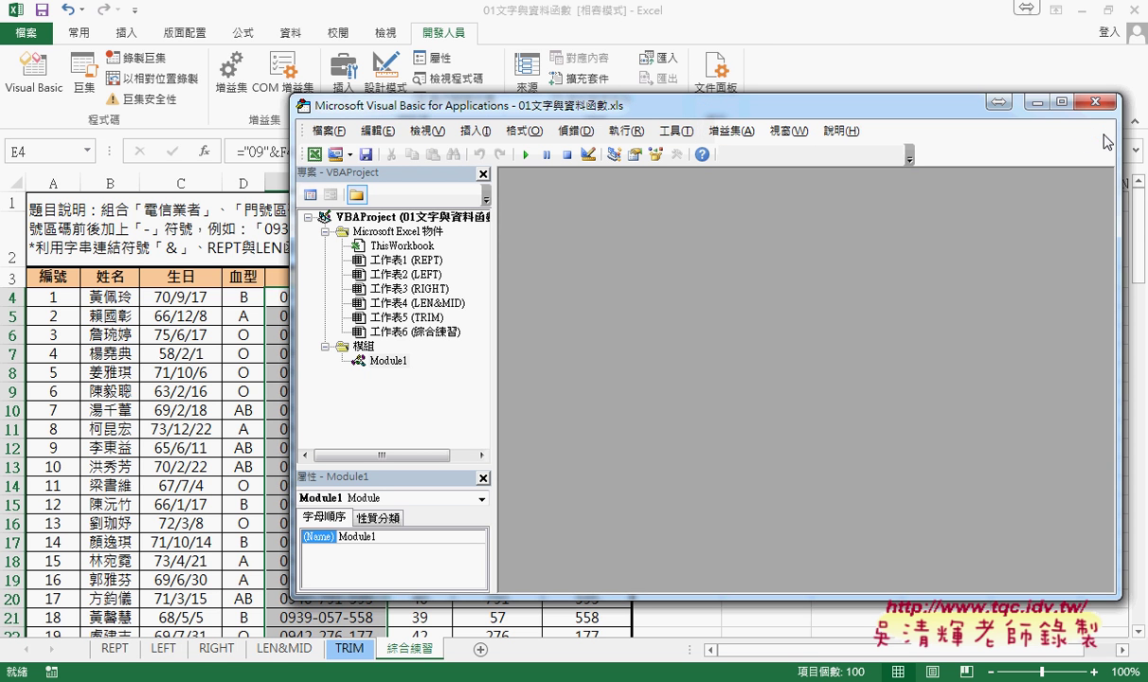
{"action": "double_click", "coordinate": [379, 362]}
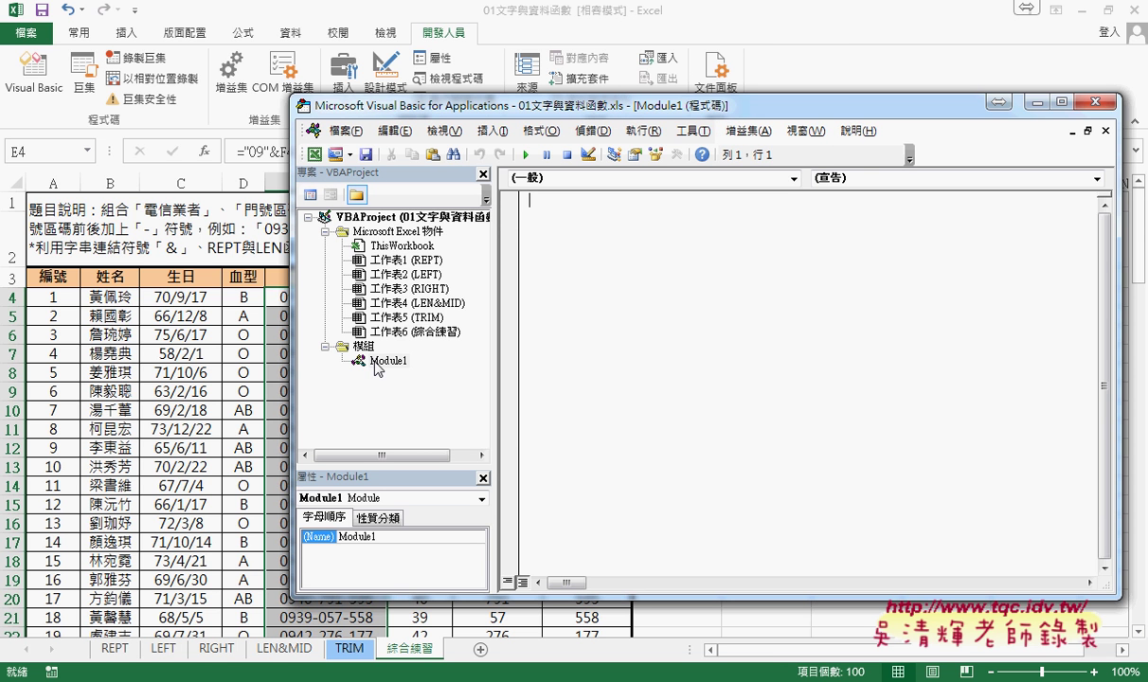
- Add Module2 and Module3 from the sheet entries' 插入 > 模組 menu
{"action": "right_click", "coordinate": [396, 289]}
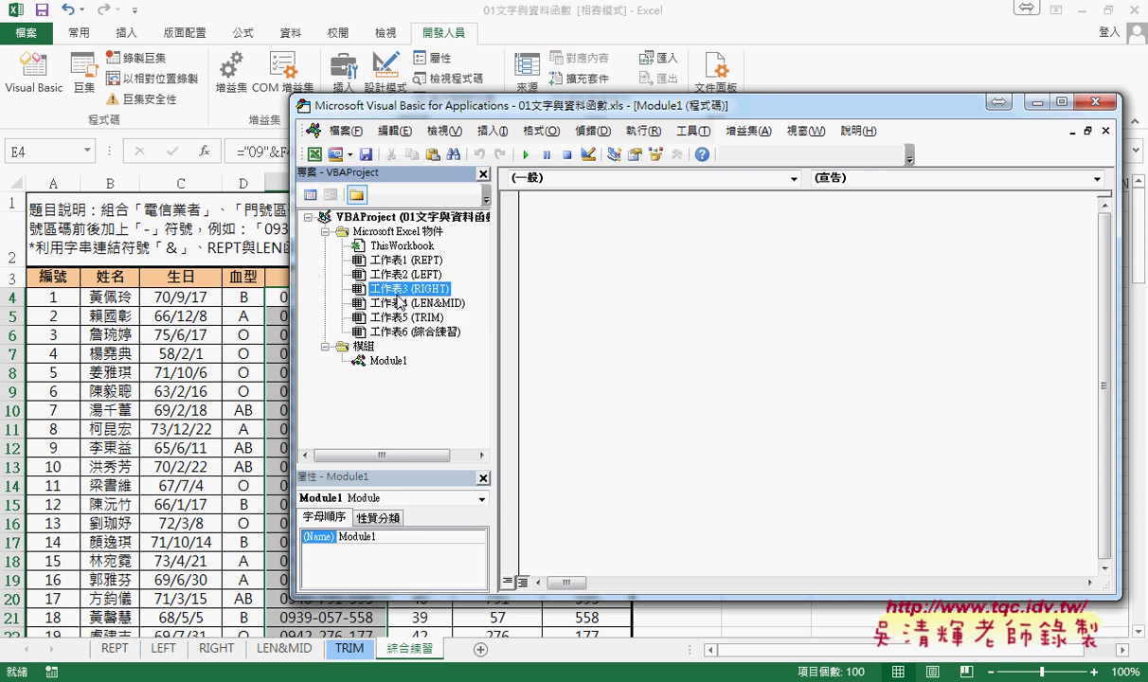
{"action": "mouse_move", "coordinate": [450, 371]}
{"action": "left_click", "coordinate": [574, 388]}
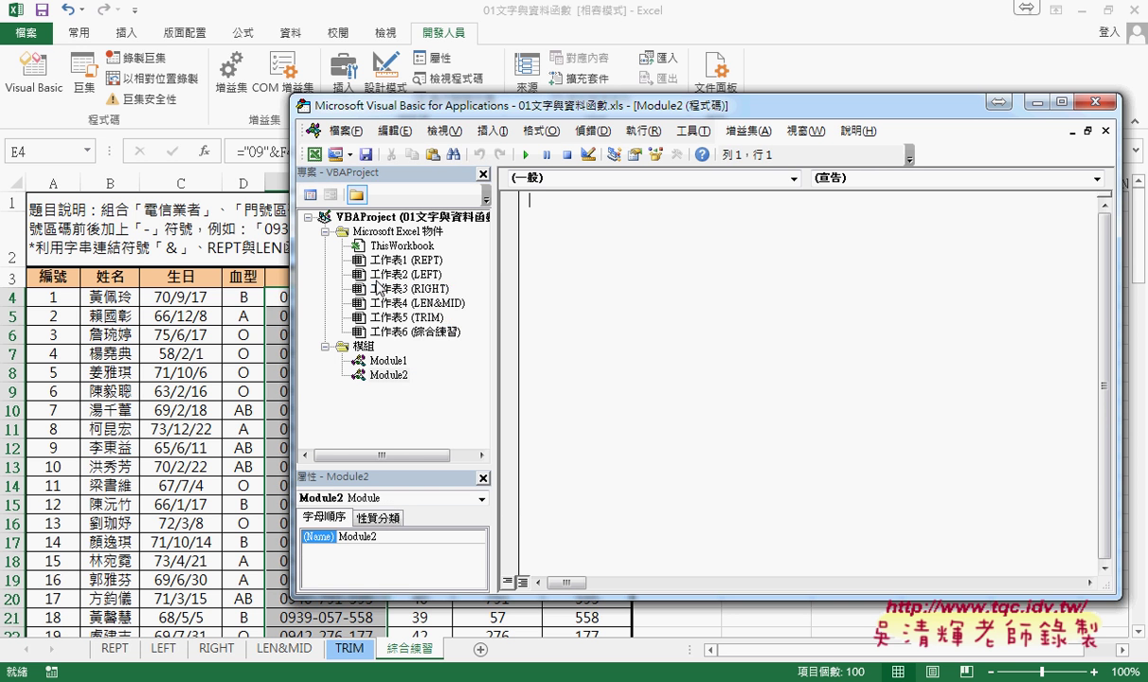
{"action": "right_click", "coordinate": [375, 274]}
{"action": "left_click", "coordinate": [568, 375]}
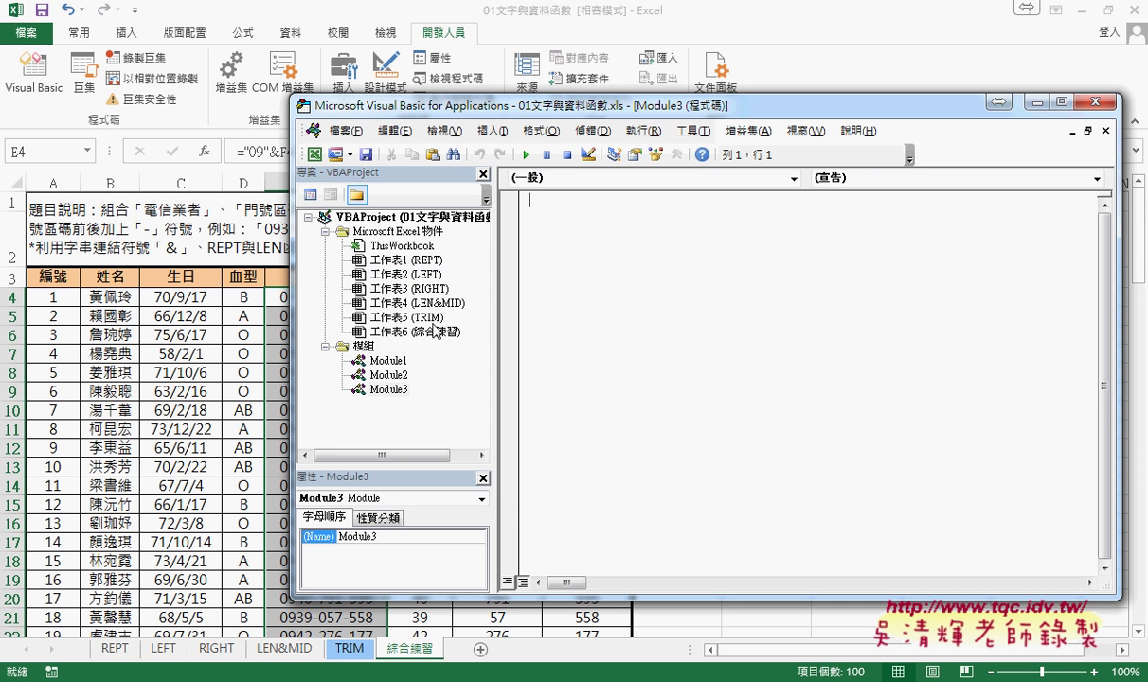
{"action": "left_click_drag", "start_coordinate": [417, 467], "coordinate": [418, 356]}
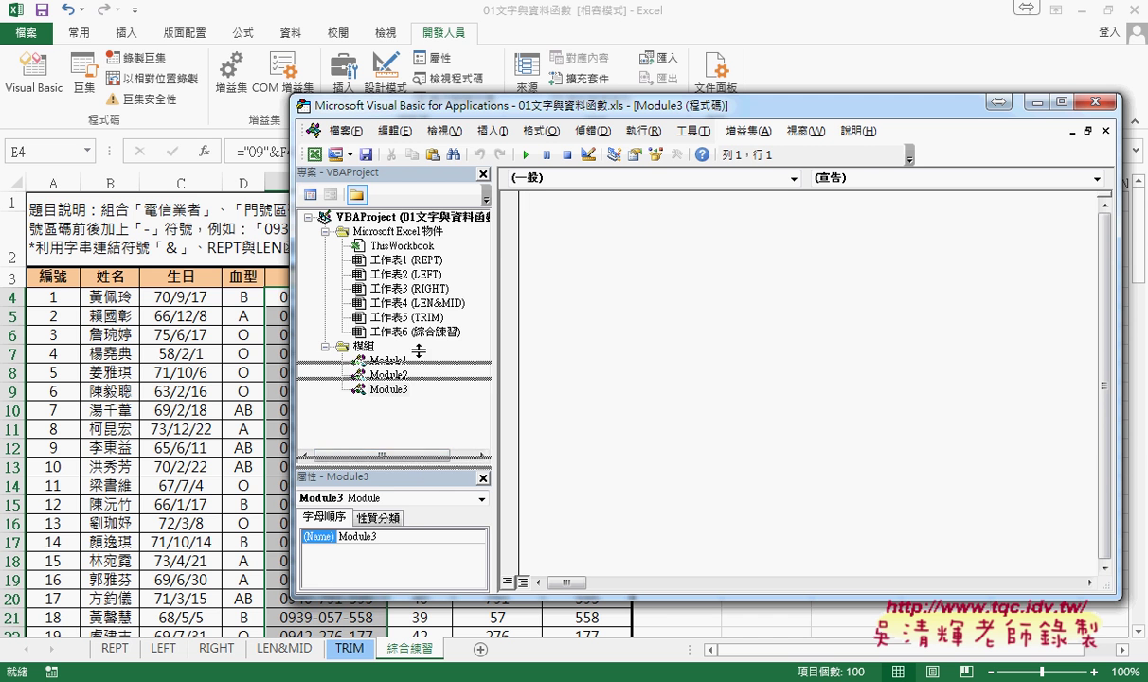
- Add Module4, then check Module1, Module3 and Module4 in the project tree
{"action": "right_click", "coordinate": [375, 274]}
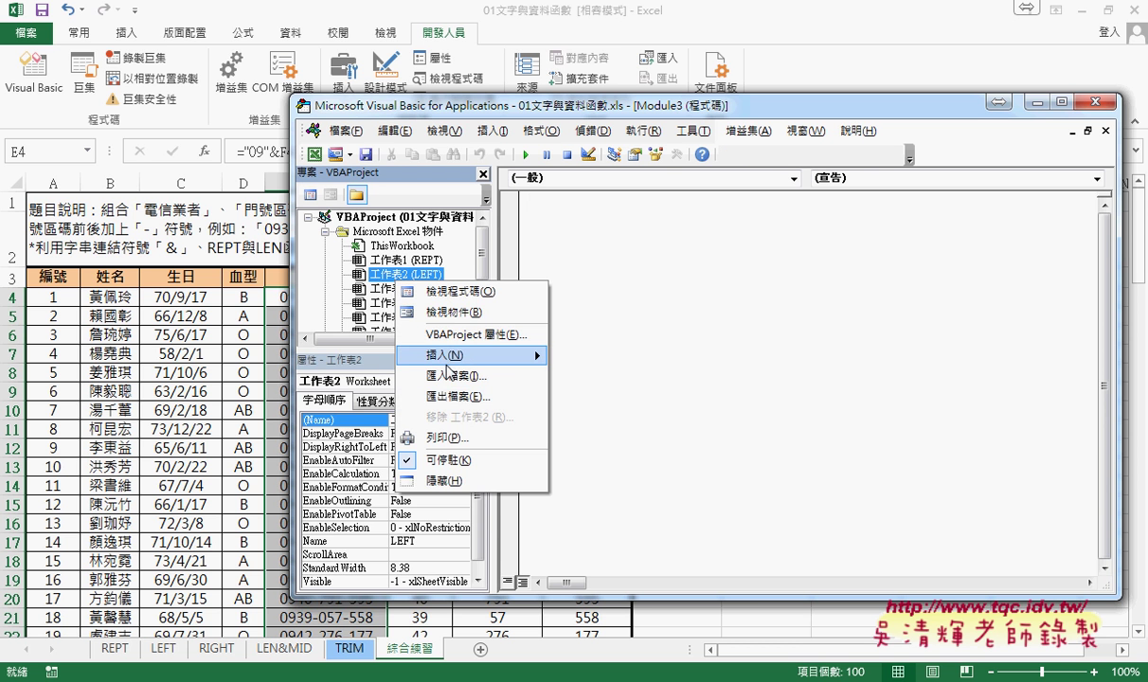
{"action": "mouse_move", "coordinate": [509, 363]}
{"action": "left_click", "coordinate": [587, 377]}
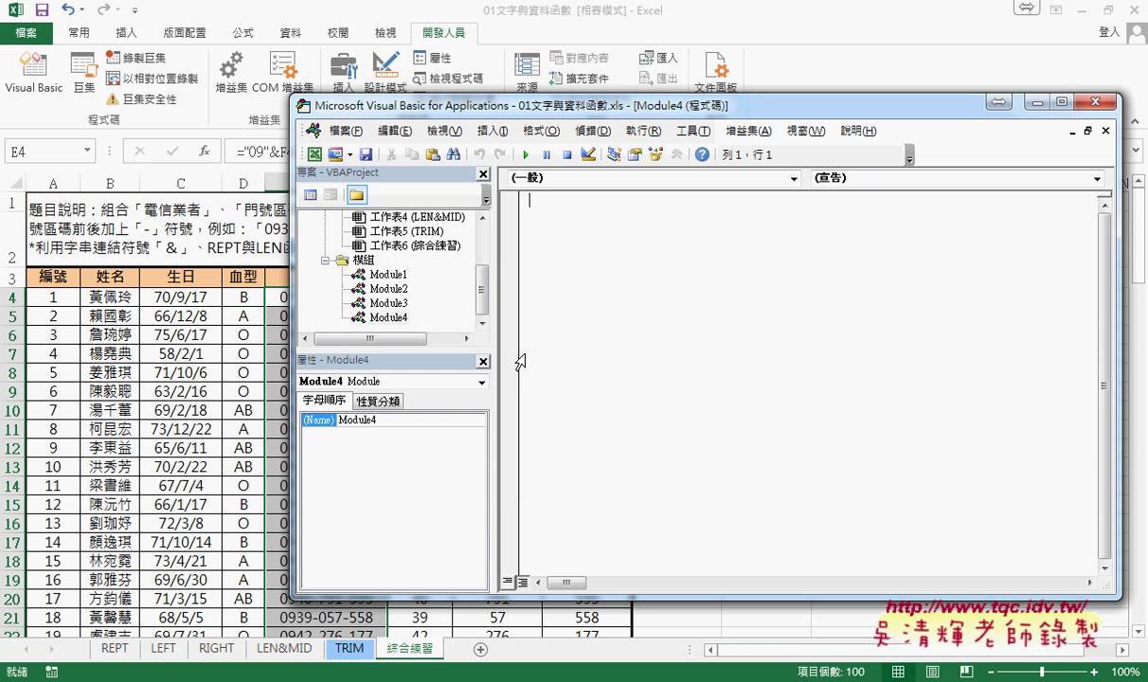
{"action": "double_click", "coordinate": [386, 274]}
{"action": "left_click", "coordinate": [389, 302]}
{"action": "left_click", "coordinate": [390, 317]}
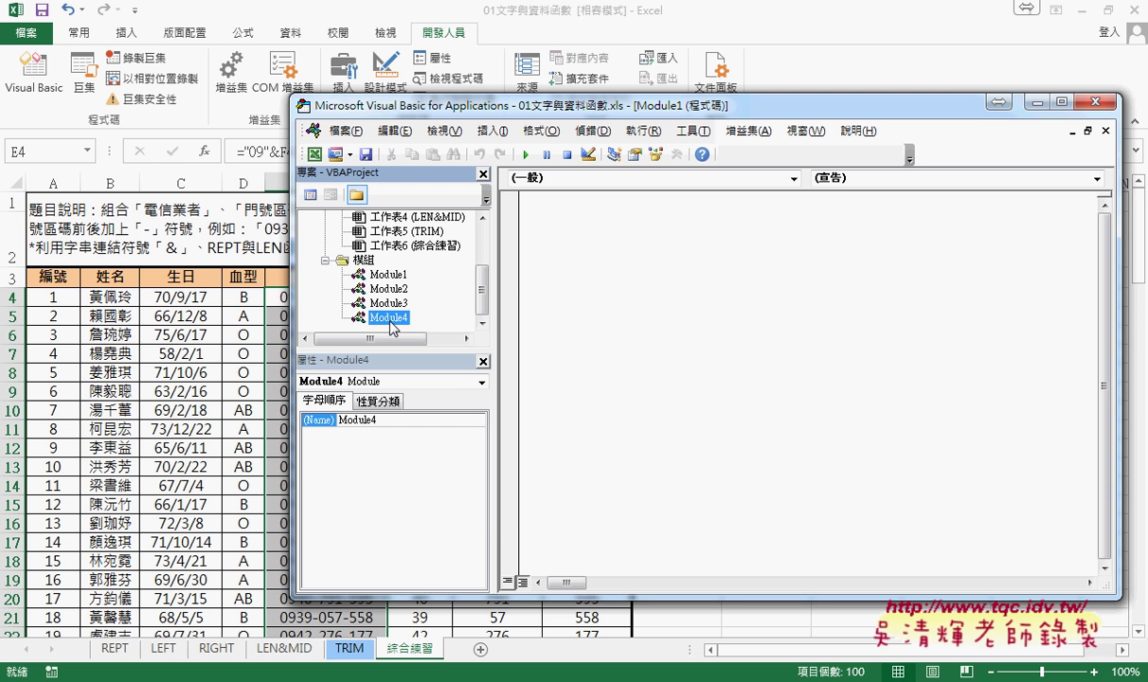
- Remove Module4 and Module3 from the project without exporting them
{"action": "right_click", "coordinate": [391, 322]}
{"action": "left_click", "coordinate": [455, 435]}
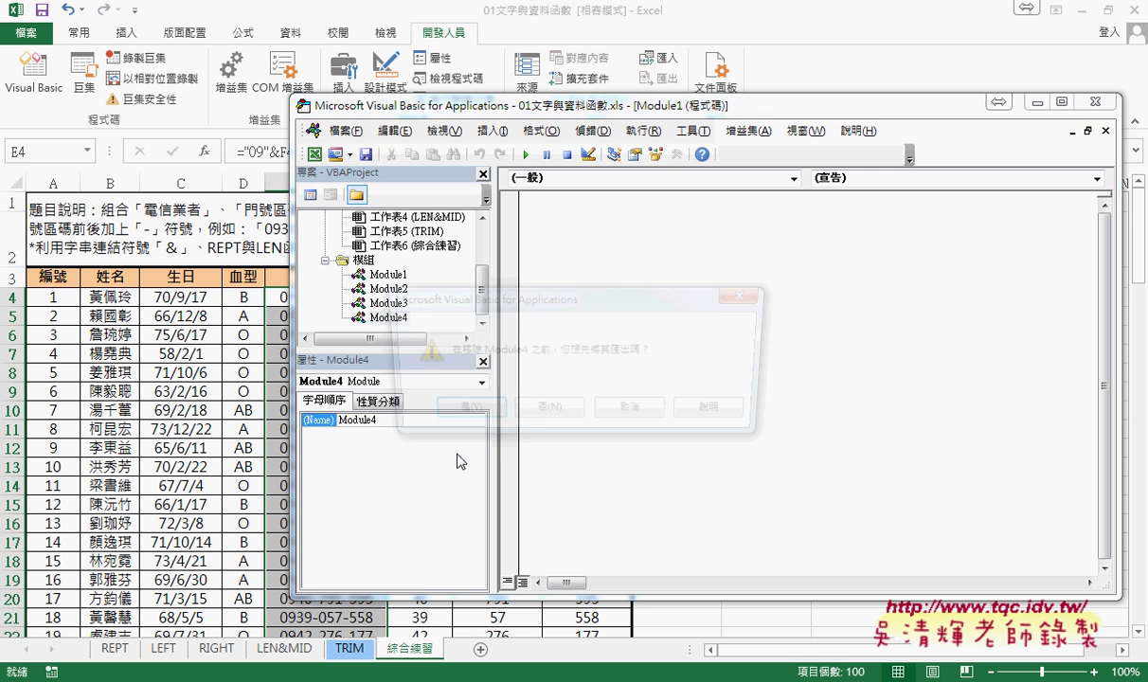
{"action": "left_click", "coordinate": [535, 406]}
{"action": "right_click", "coordinate": [393, 319]}
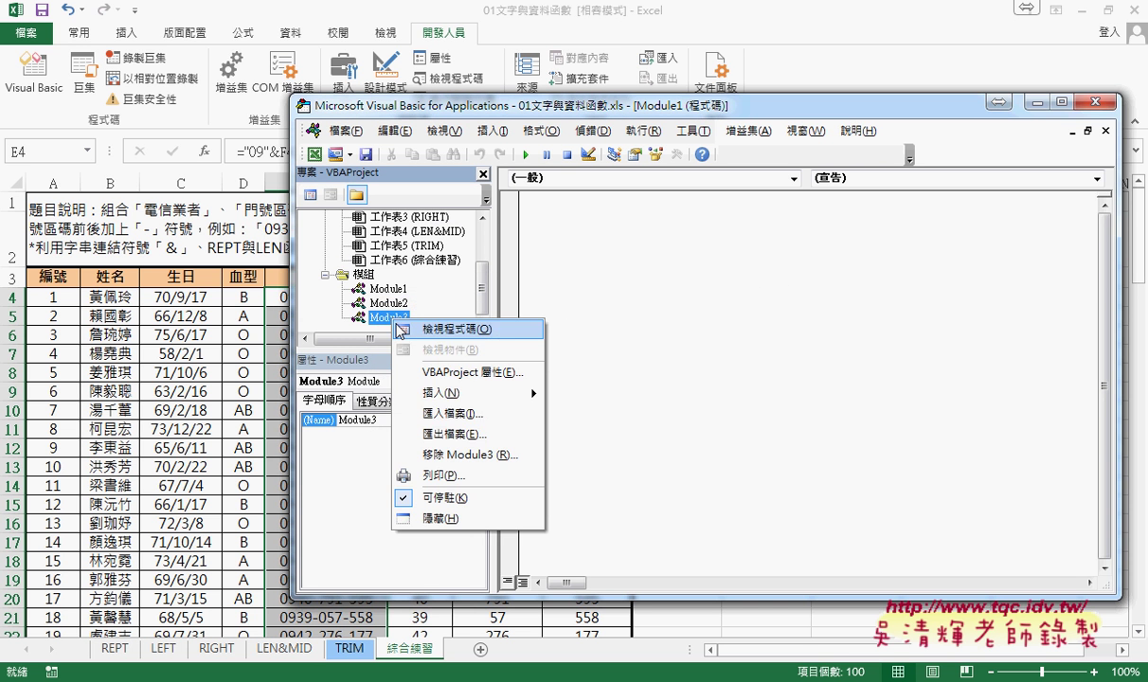
{"action": "left_click", "coordinate": [454, 454]}
{"action": "left_click", "coordinate": [540, 411]}
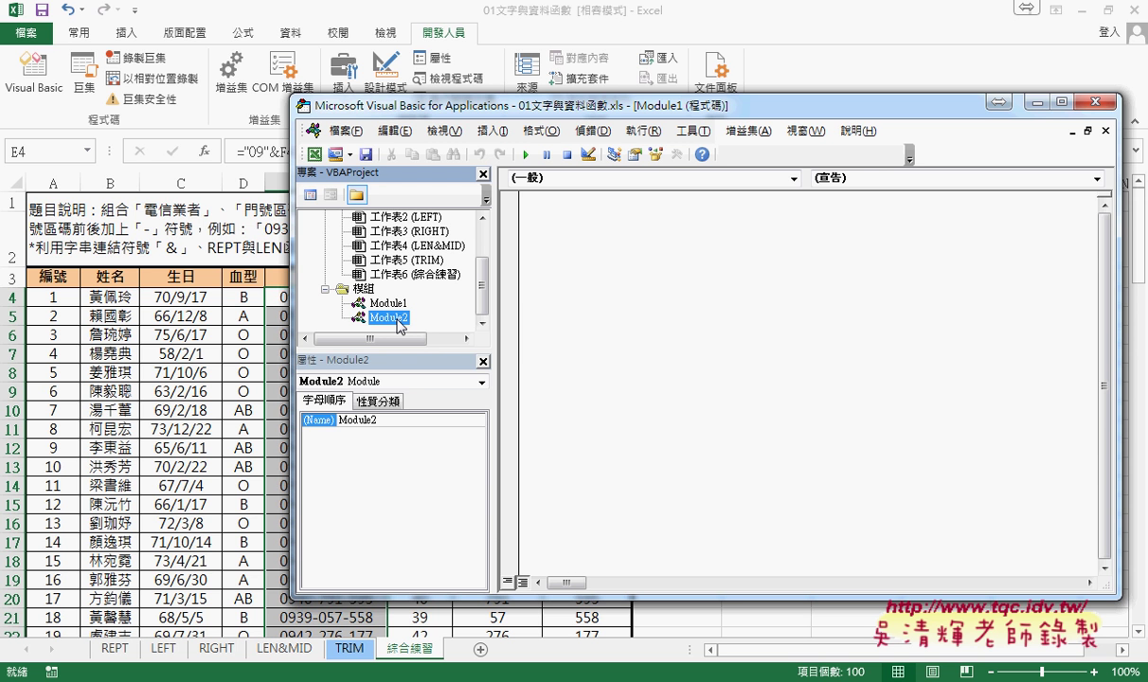
- Remove Module2 without exporting, then view and close Module1's empty code window
{"action": "right_click", "coordinate": [400, 319]}
{"action": "left_click", "coordinate": [453, 455]}
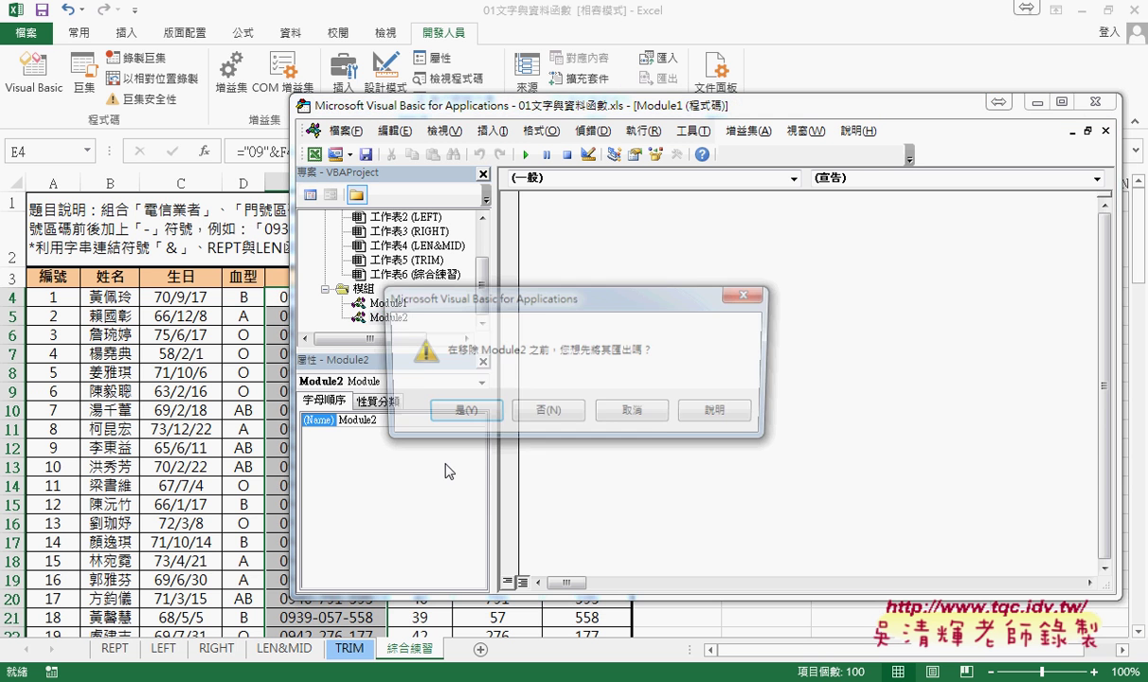
{"action": "left_click", "coordinate": [535, 410]}
{"action": "double_click", "coordinate": [390, 318]}
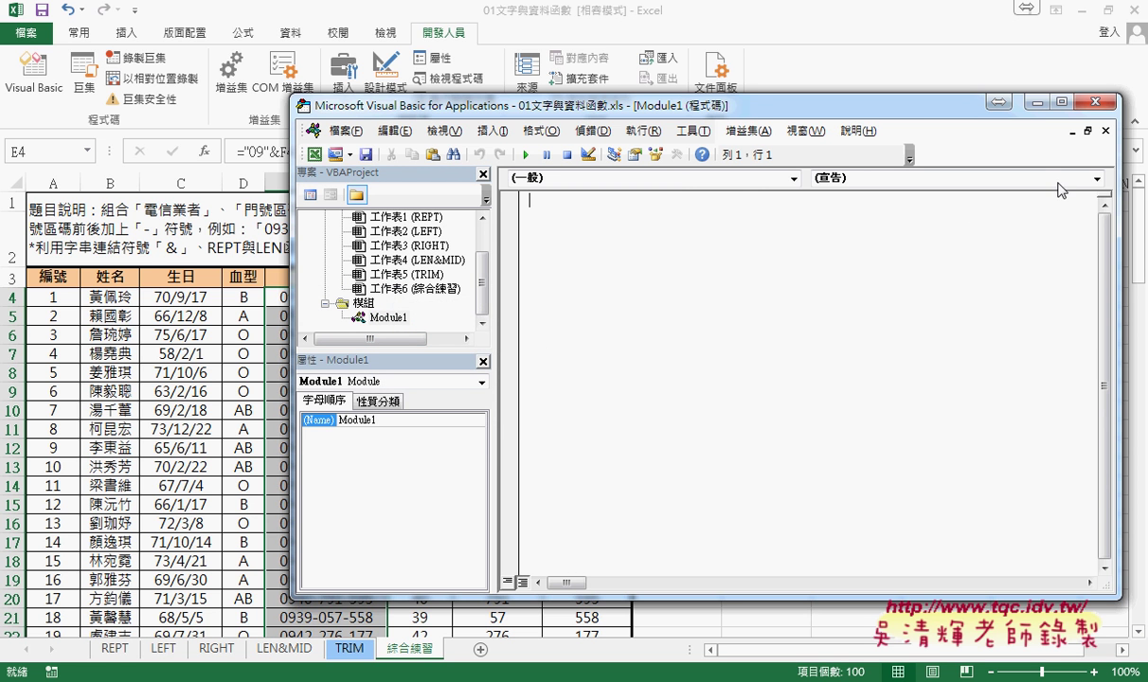
{"action": "left_click", "coordinate": [1105, 132]}
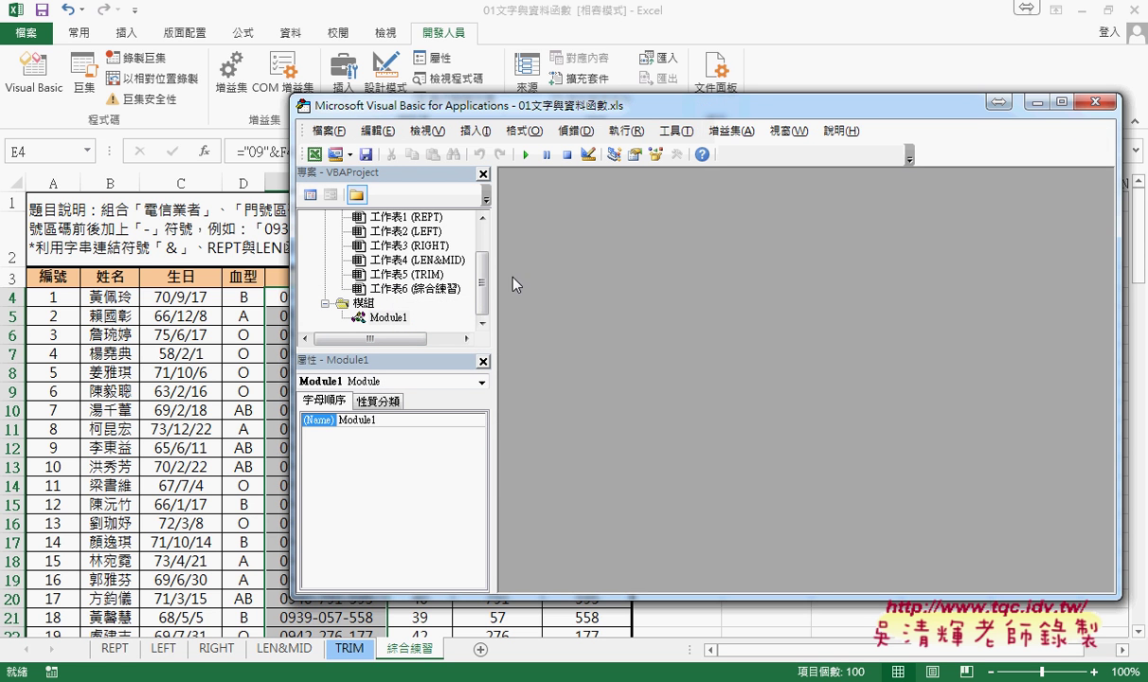
- Close Module1's code, the Project and Properties panes, then close and reopen the VBA editor
{"action": "double_click", "coordinate": [384, 317]}
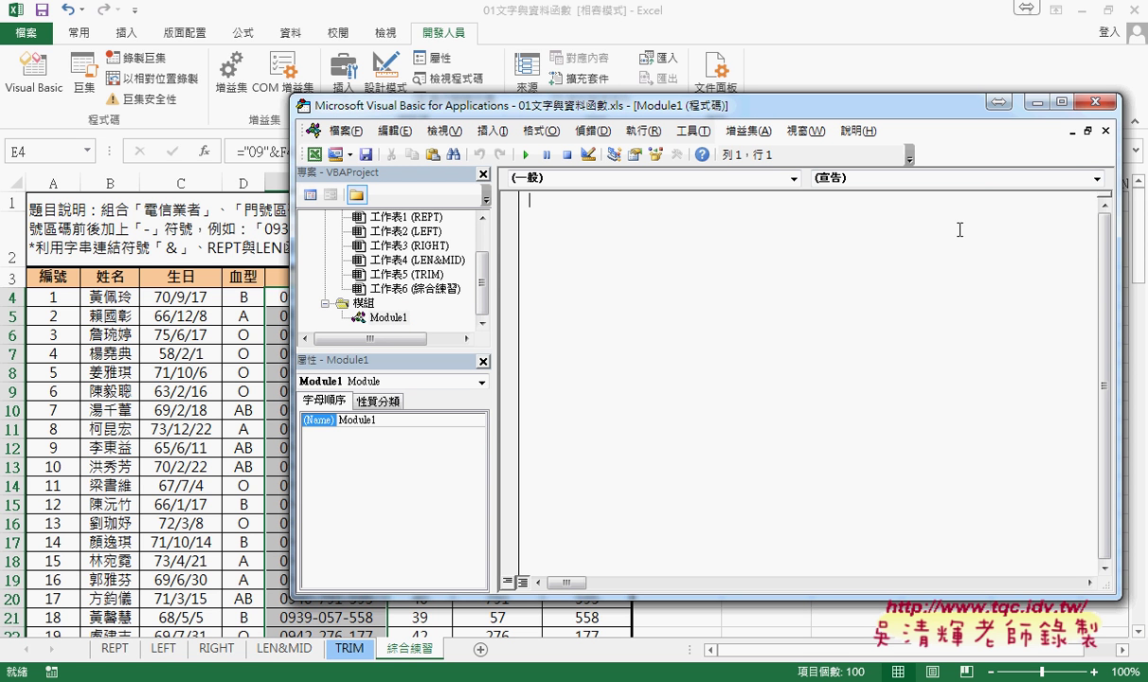
{"action": "left_click", "coordinate": [1105, 131]}
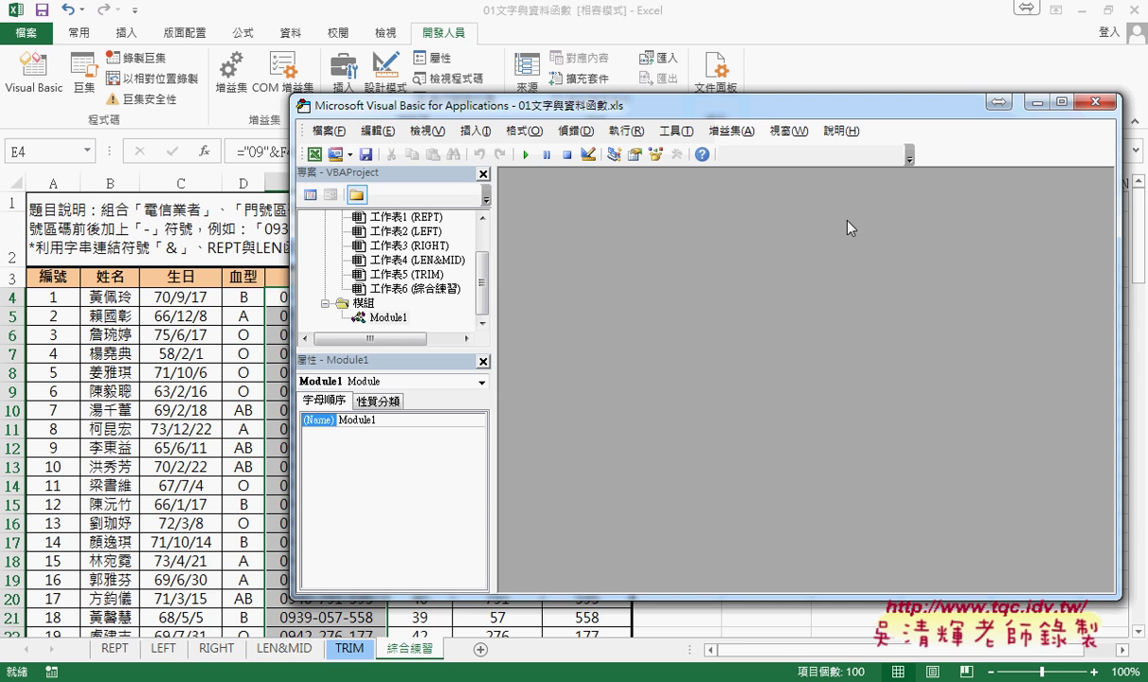
{"action": "left_click", "coordinate": [482, 173]}
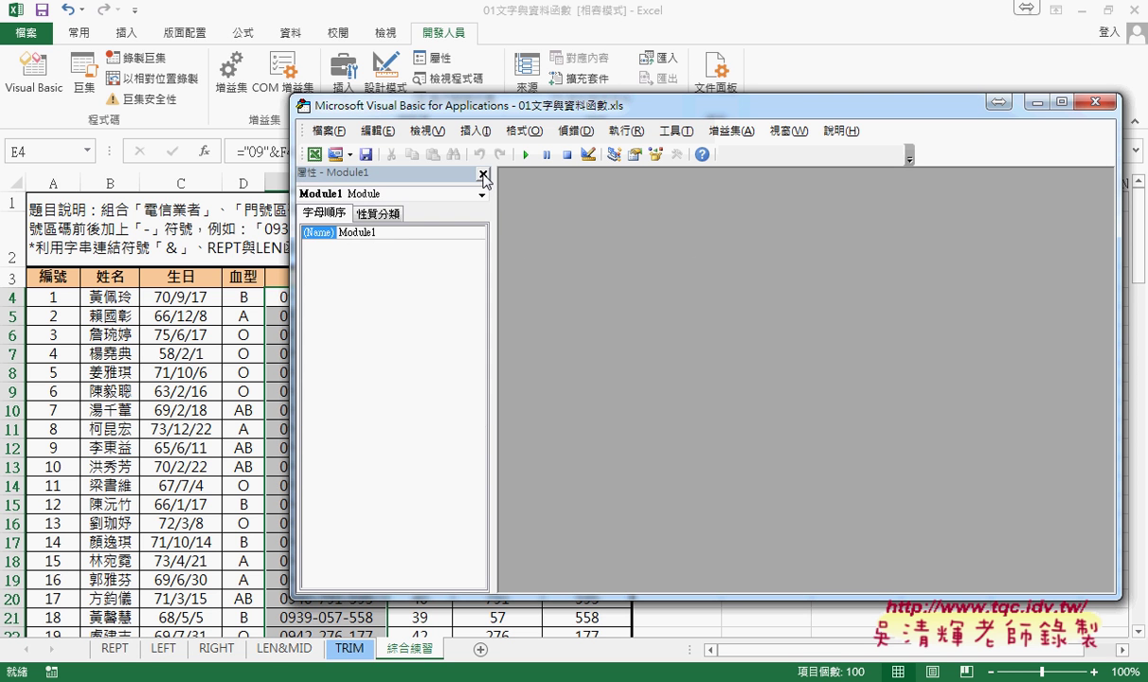
{"action": "left_click", "coordinate": [483, 174]}
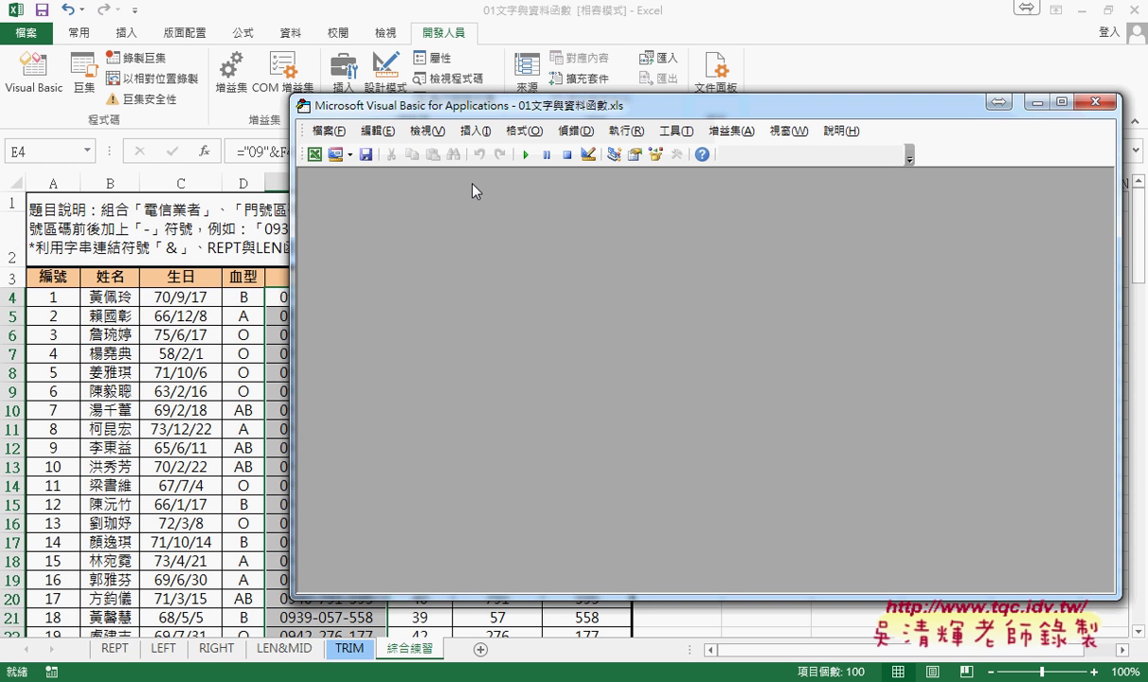
{"action": "left_click", "coordinate": [1095, 101]}
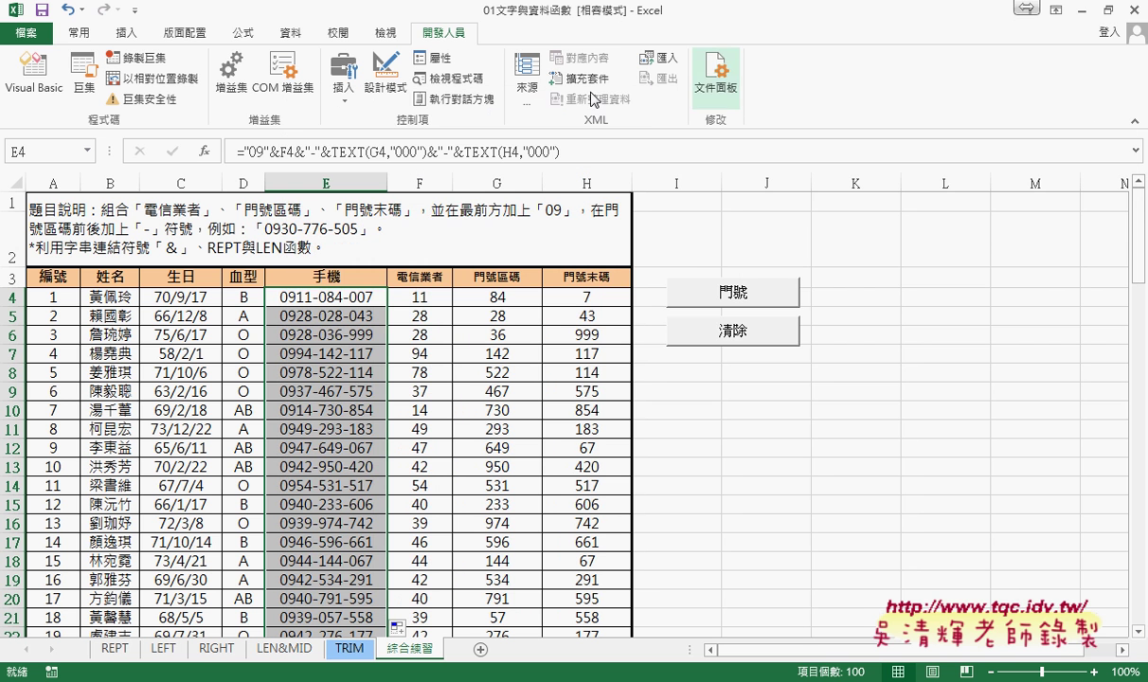
{"action": "left_click", "coordinate": [43, 81]}
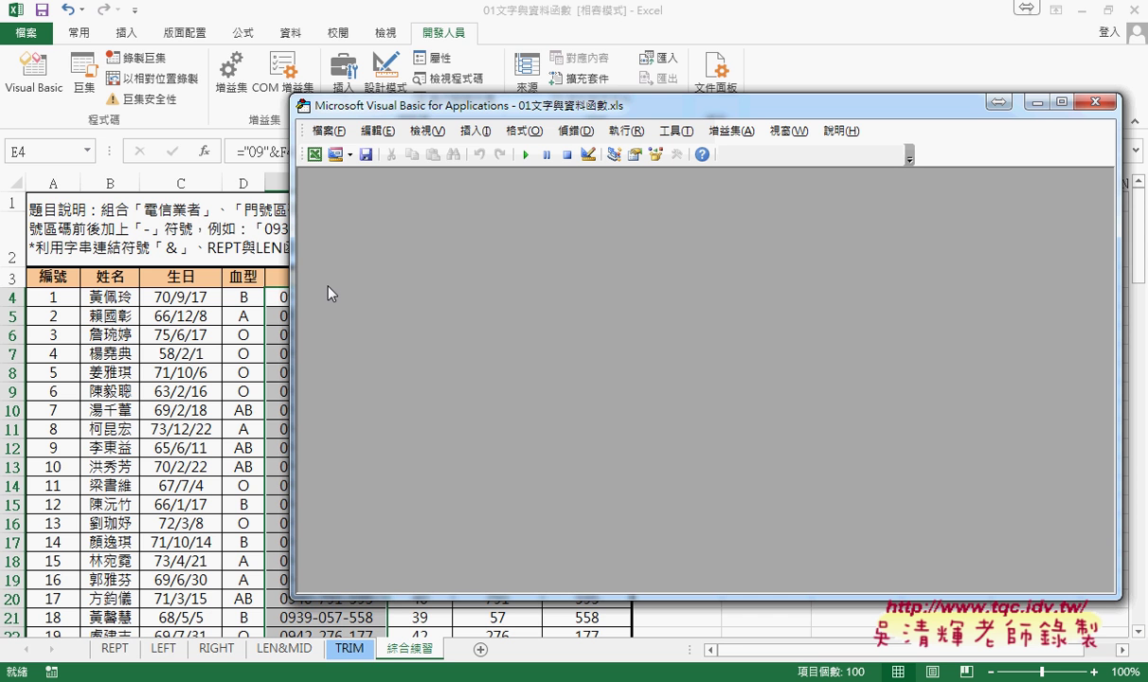
- Restore the Project Explorer via 檢視 > 專案總管 and open Module1's empty code window
{"action": "left_click", "coordinate": [427, 132]}
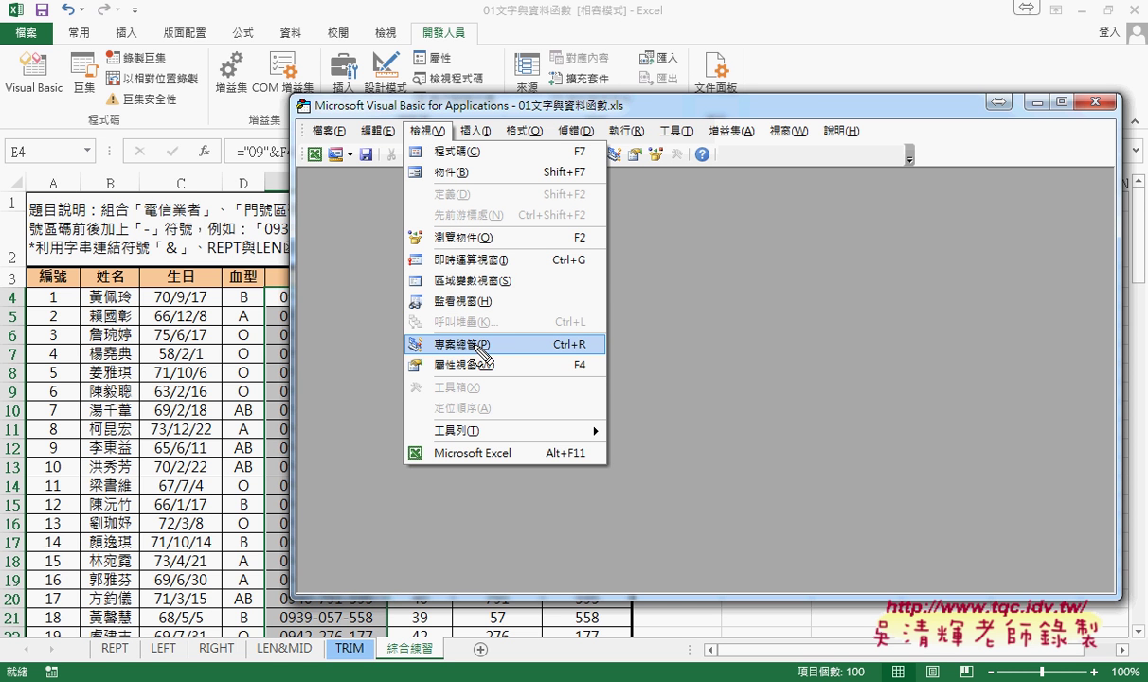
{"action": "left_click_drag", "start_coordinate": [493, 358], "coordinate": [495, 366]}
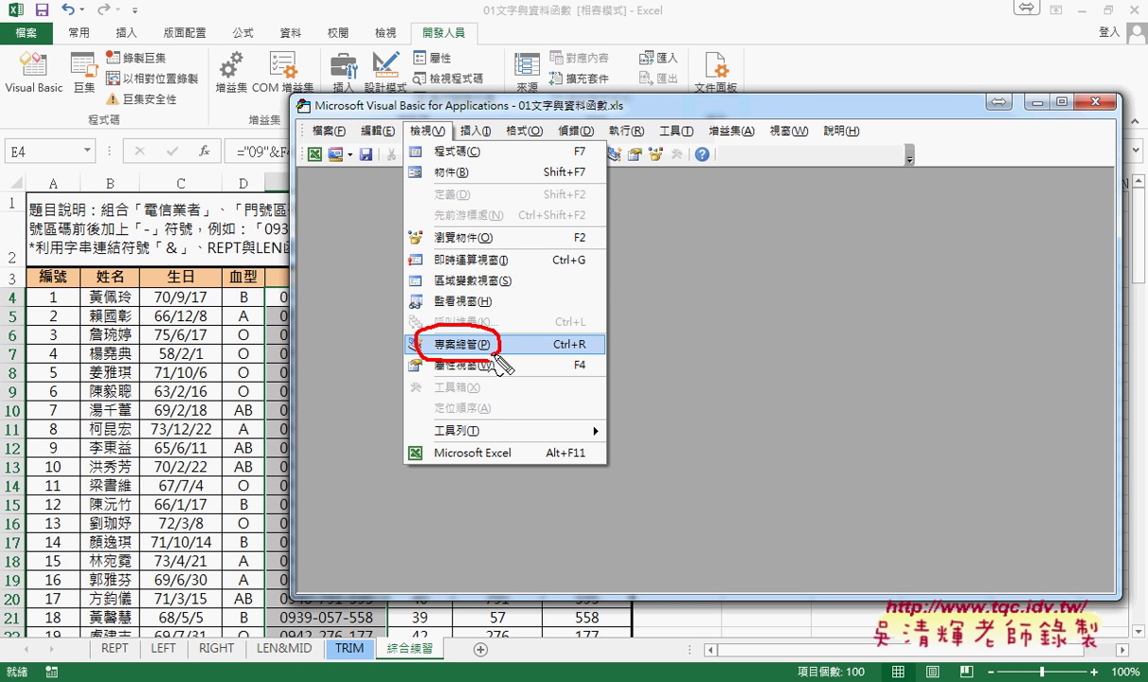
{"action": "key", "text": "Escape"}
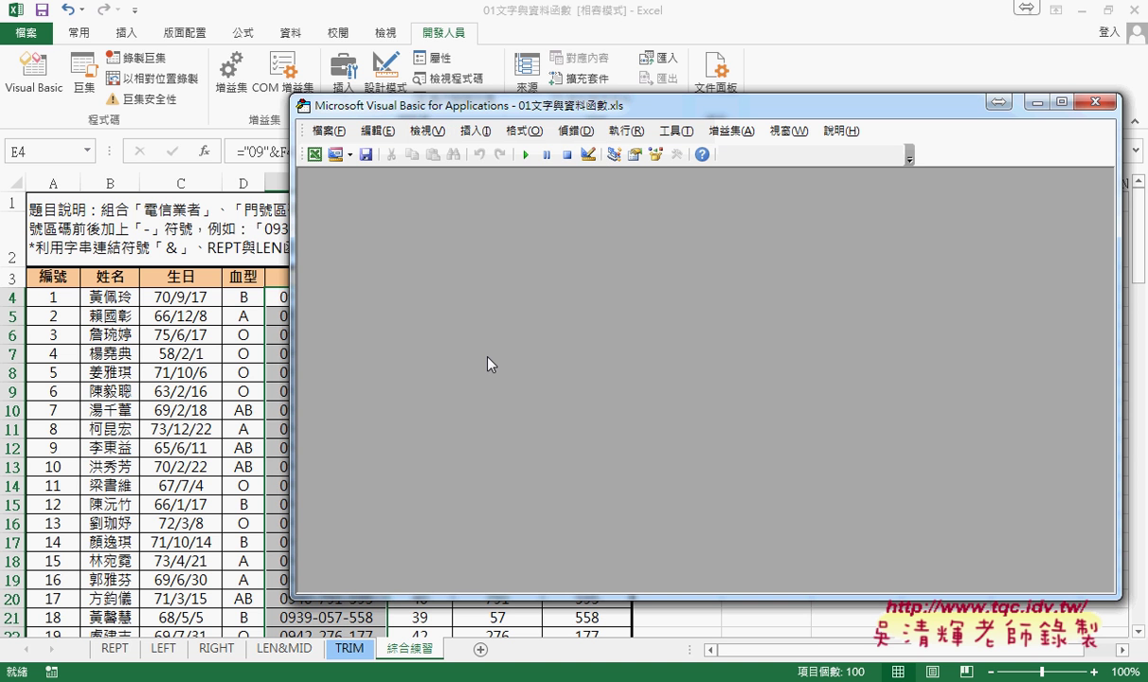
{"action": "left_click", "coordinate": [426, 131]}
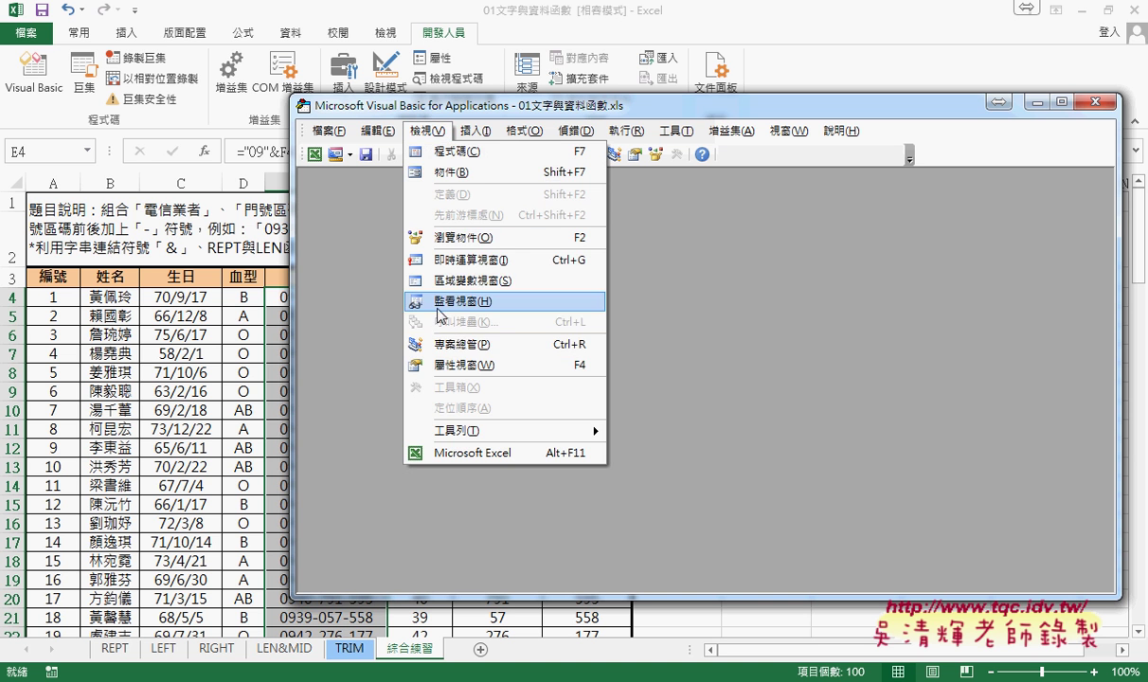
{"action": "left_click", "coordinate": [445, 357]}
{"action": "left_click", "coordinate": [389, 360]}
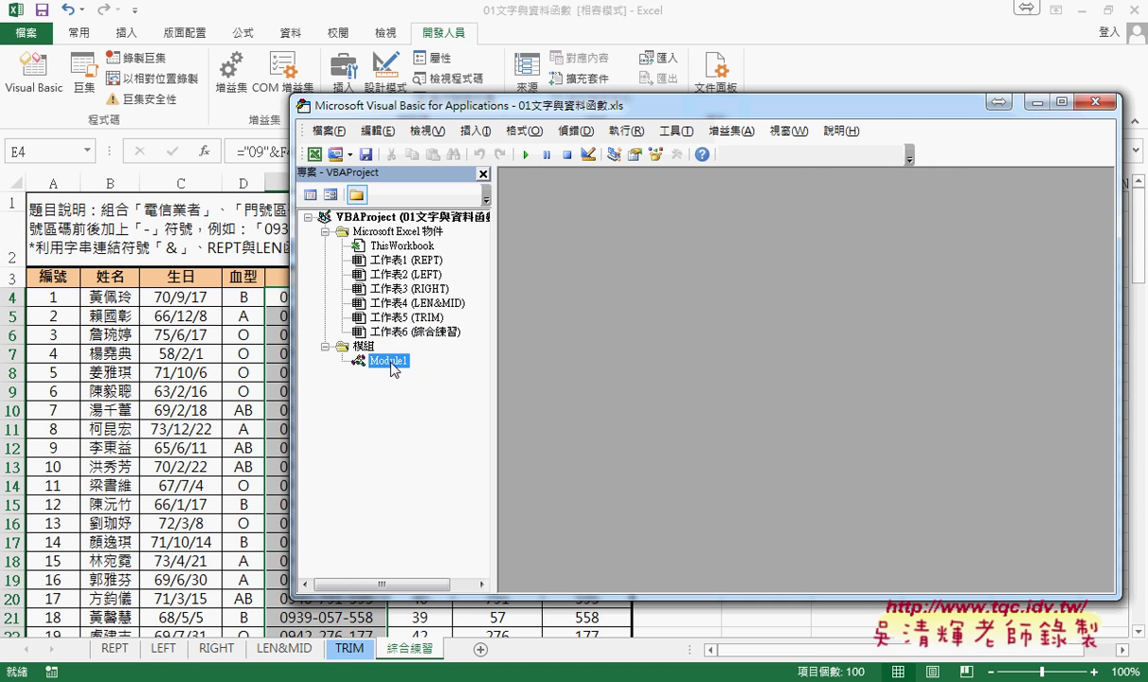
{"action": "double_click", "coordinate": [383, 361]}
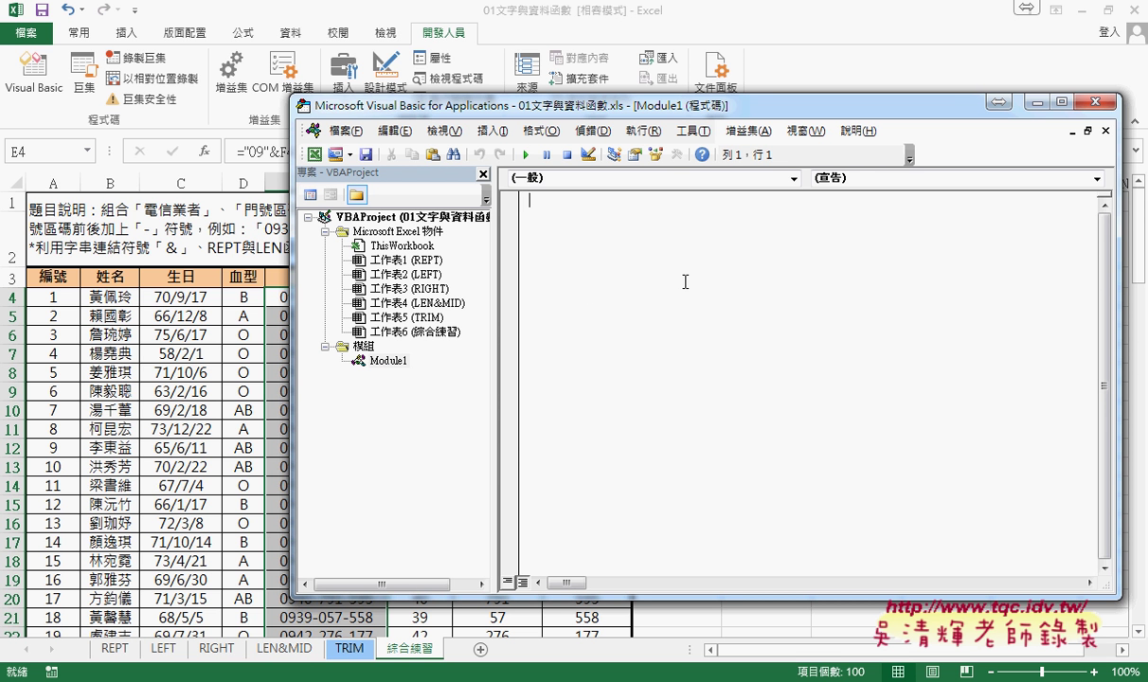
- Close the VBA editor and highlight the 門號 and 清除 buttons on the 綜合練習 sheet
{"action": "left_click", "coordinate": [1095, 103]}
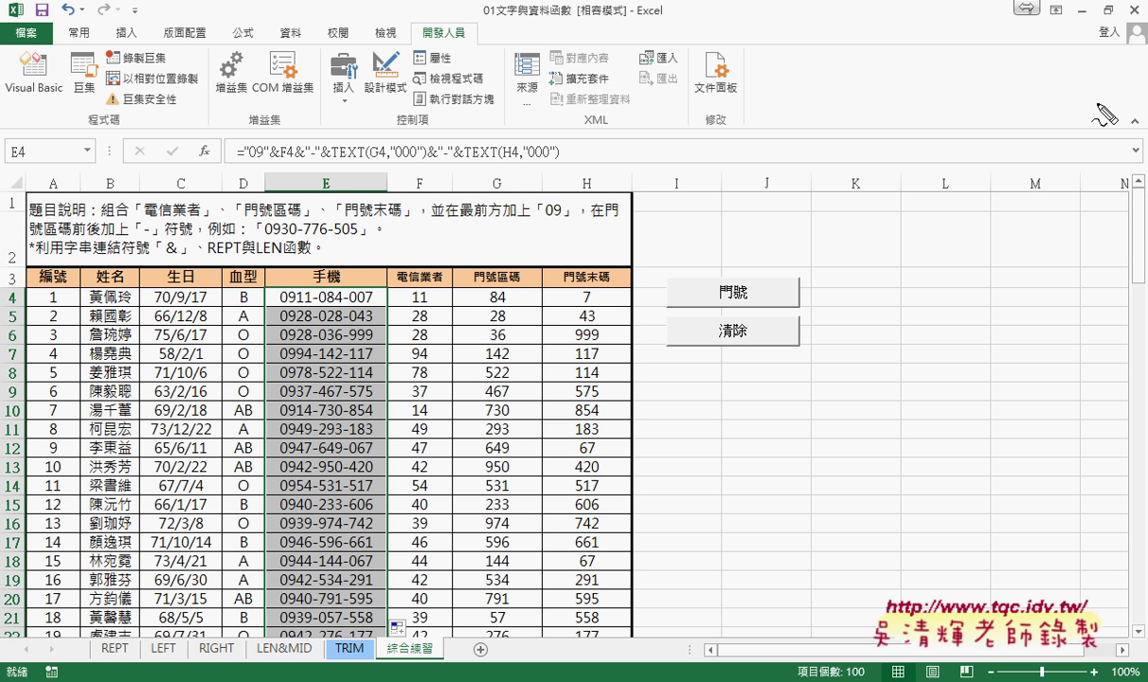
{"action": "left_click_drag", "start_coordinate": [767, 365], "coordinate": [846, 323]}
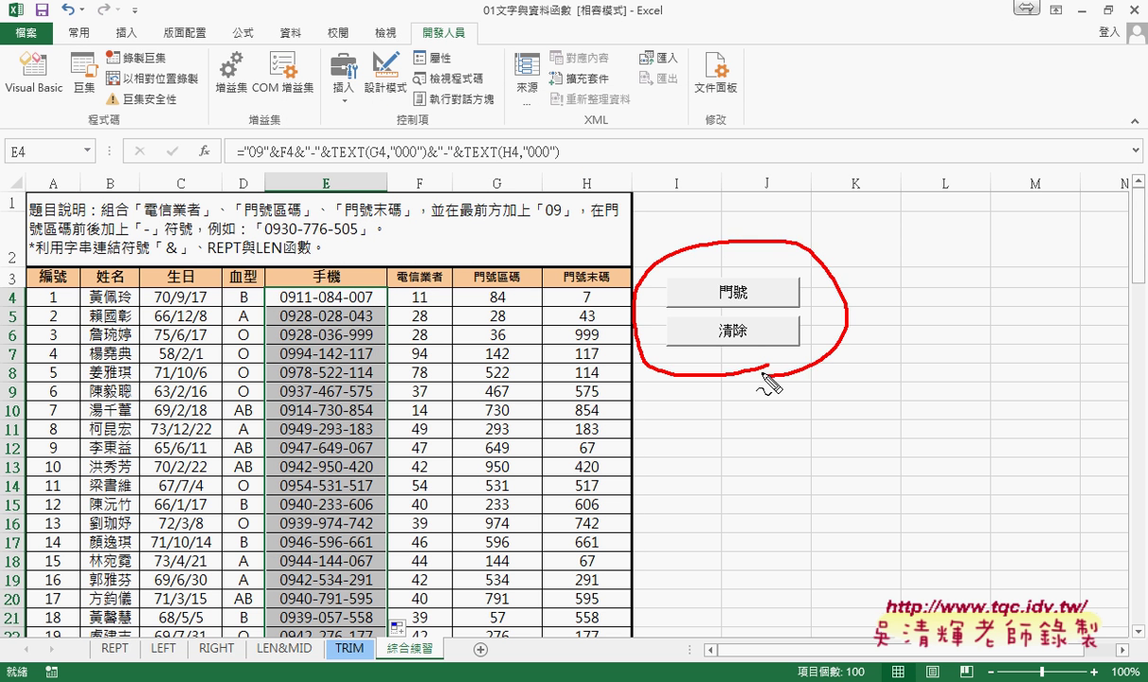
{"action": "left_click_drag", "start_coordinate": [248, 190], "coordinate": [445, 104]}
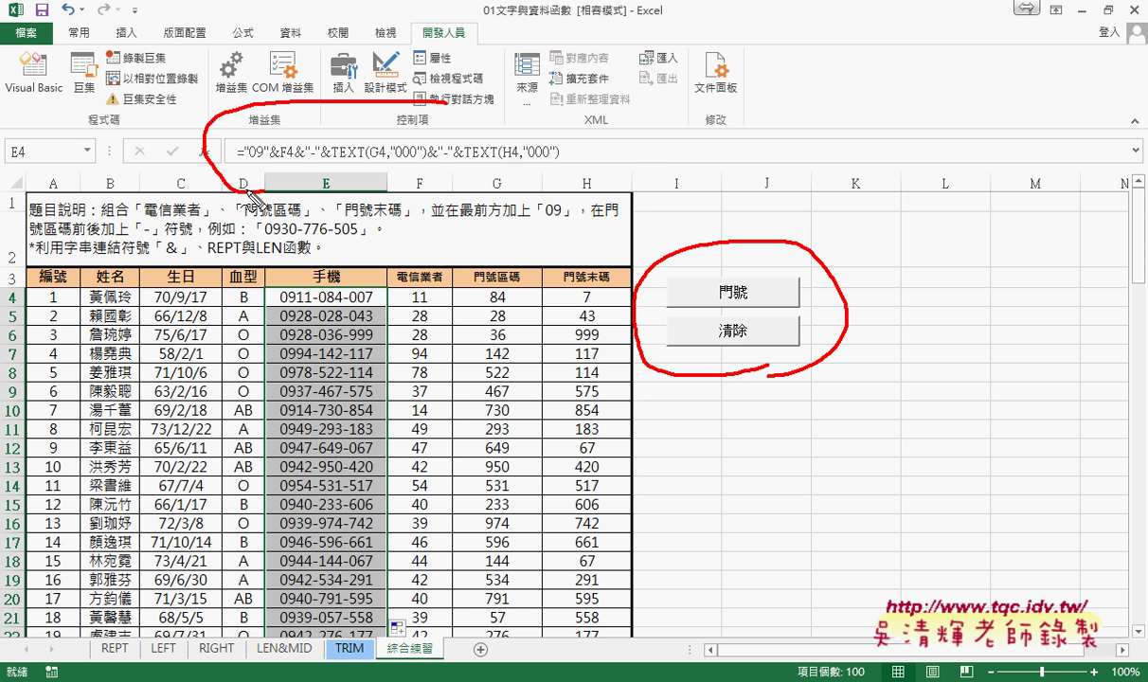
{"action": "key", "text": "Escape"}
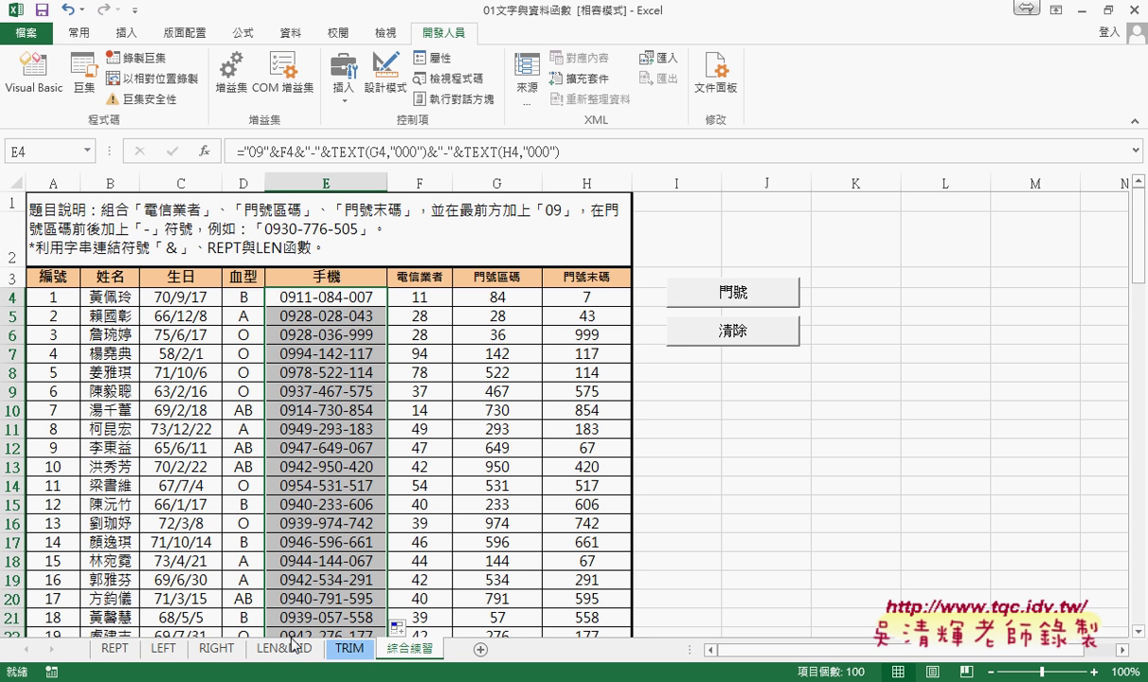
- Switch to the 程式碼 Google Doc and select TEXT in the 方法2 formula
{"action": "mouse_move", "coordinate": [189, 681]}
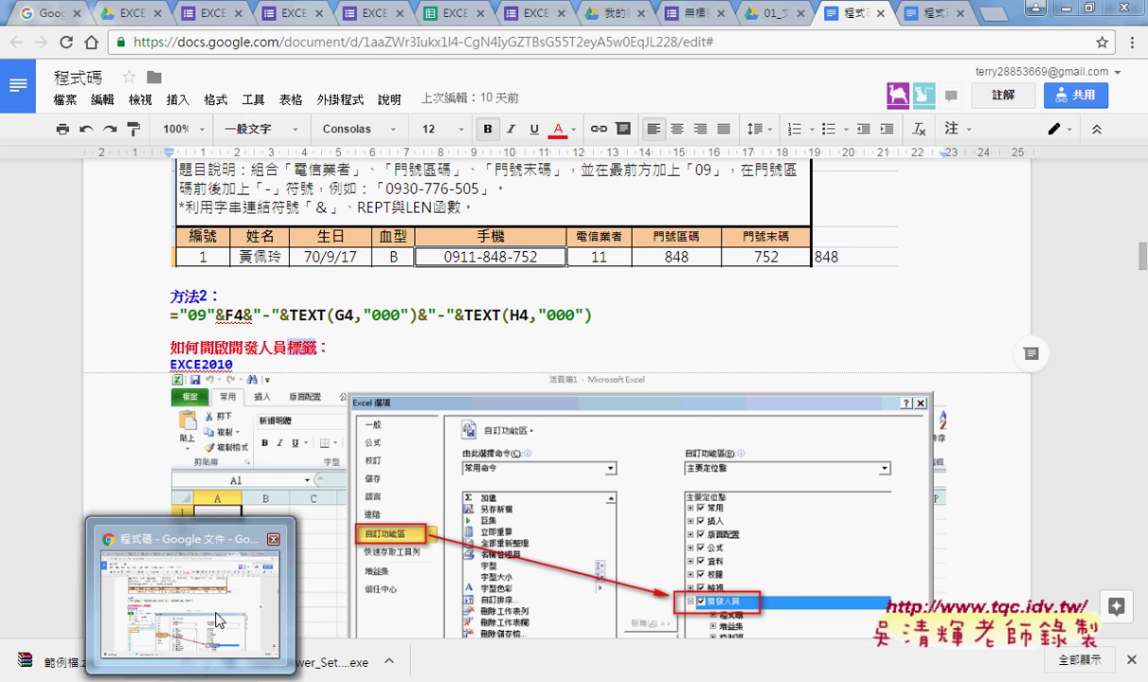
{"action": "left_click", "coordinate": [184, 597]}
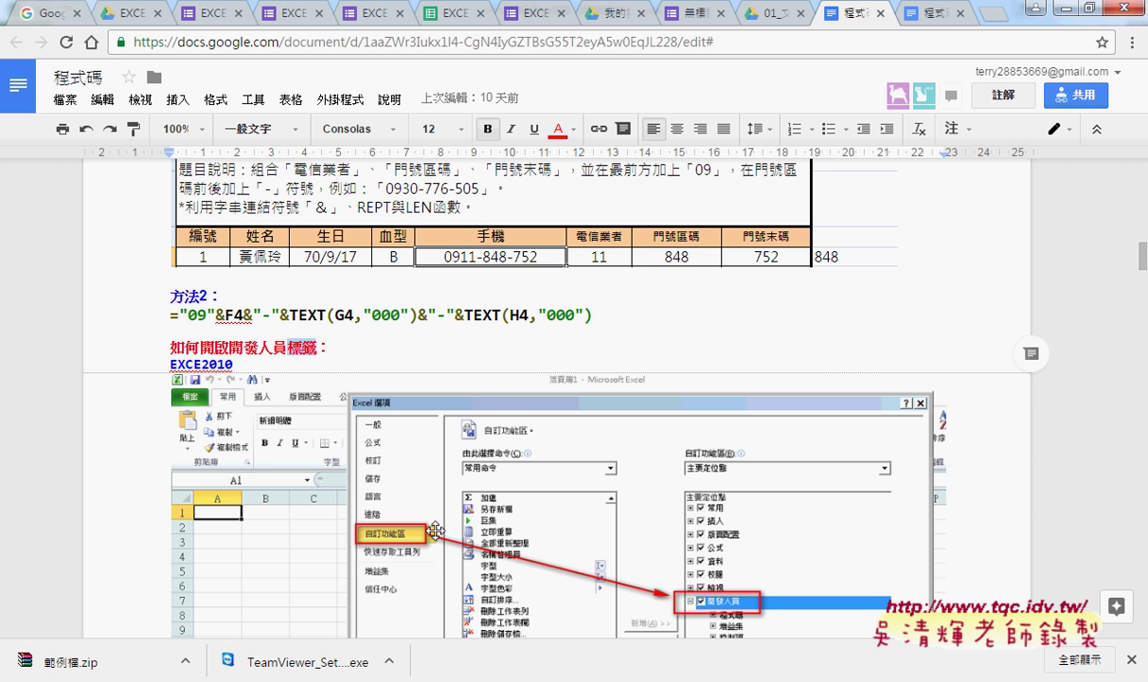
{"action": "scroll", "coordinate": [177, 355], "scroll_direction": "up", "scroll_amount": 3}
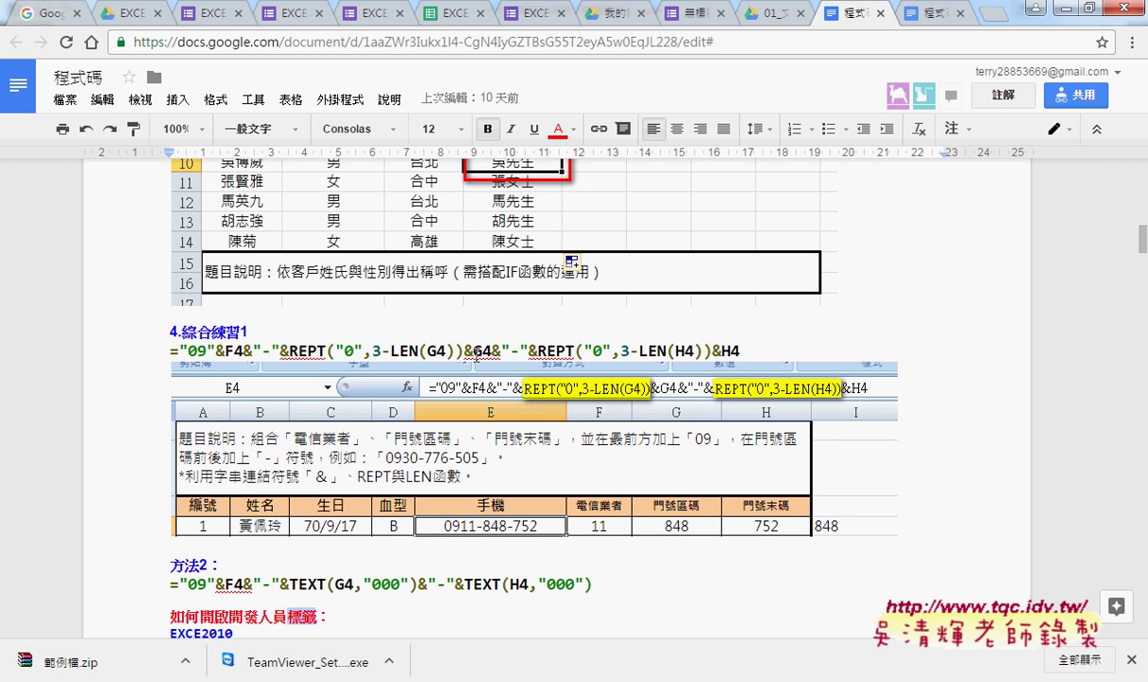
{"action": "double_click", "coordinate": [499, 584]}
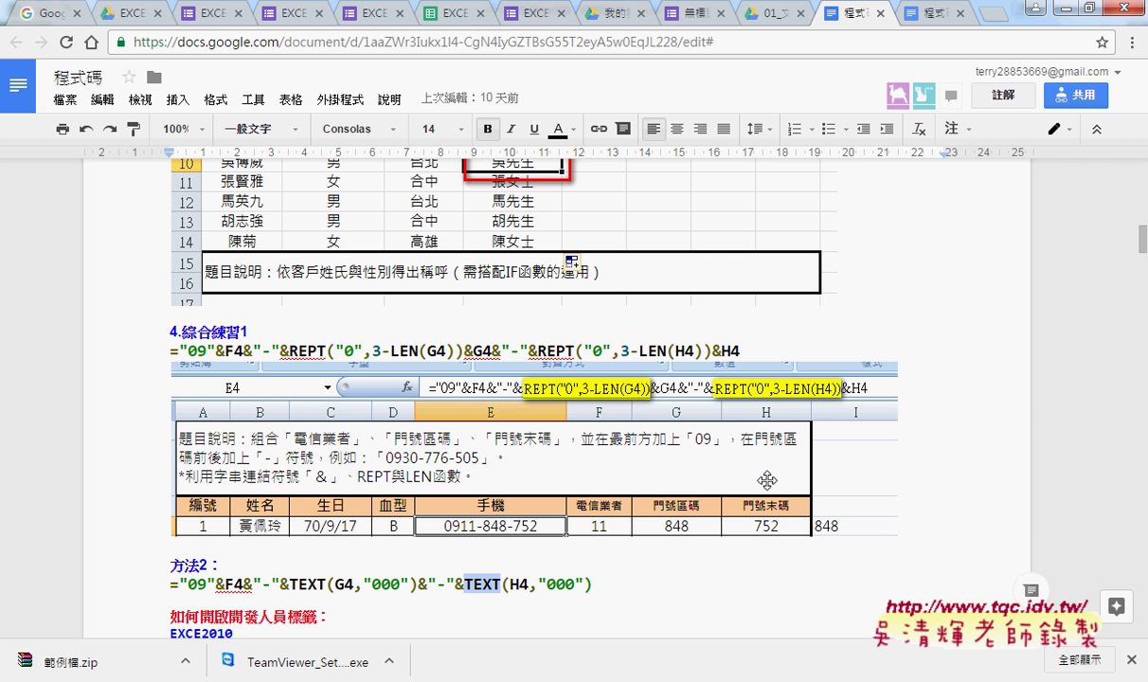
- Scroll down past the 方法2 formula to the 清除 and 門號 VBA code
{"action": "scroll", "coordinate": [749, 453], "scroll_direction": "down", "scroll_amount": 2}
{"action": "scroll", "coordinate": [755, 456], "scroll_direction": "down", "scroll_amount": 2}
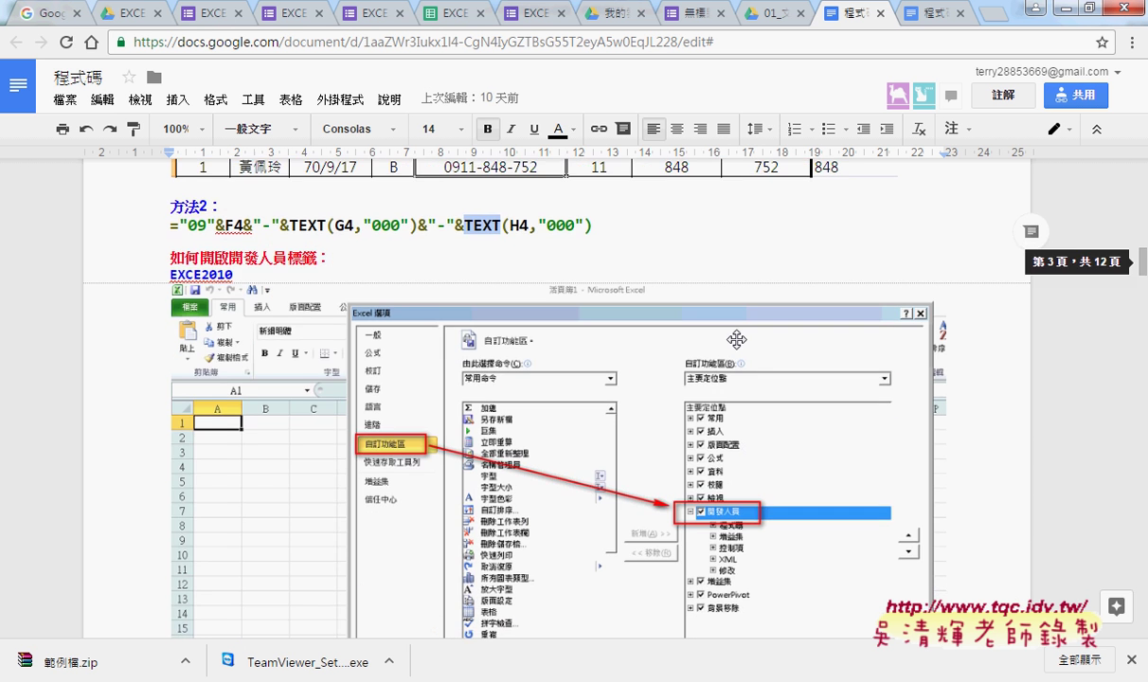
{"action": "left_click_drag", "start_coordinate": [171, 205], "coordinate": [574, 224]}
{"action": "left_click", "coordinate": [592, 224]}
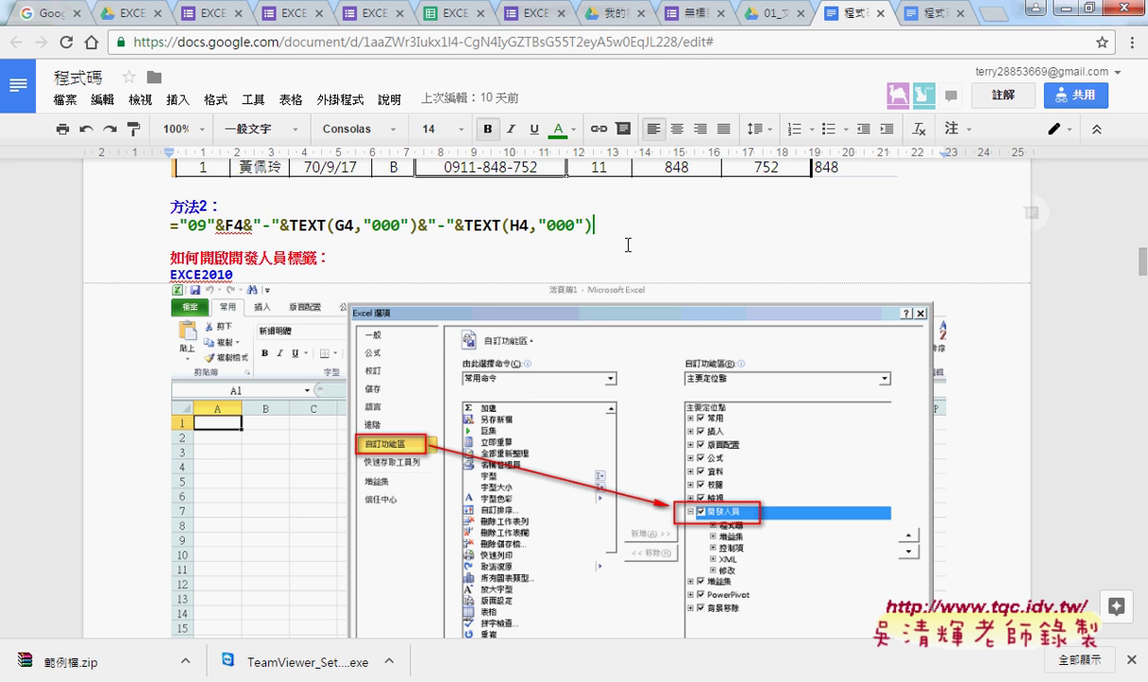
{"action": "scroll", "coordinate": [490, 301], "scroll_direction": "down", "scroll_amount": 1}
{"action": "scroll", "coordinate": [491, 301], "scroll_direction": "down", "scroll_amount": 4}
{"action": "scroll", "coordinate": [491, 301], "scroll_direction": "down", "scroll_amount": 1}
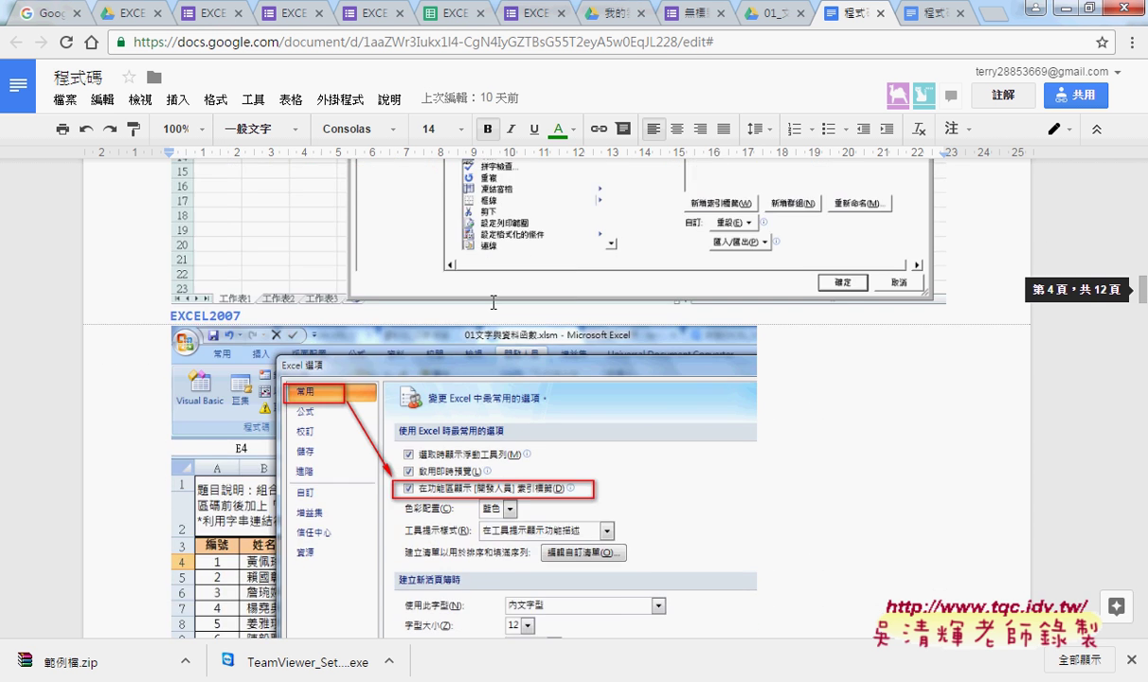
{"action": "scroll", "coordinate": [490, 302], "scroll_direction": "down", "scroll_amount": 3}
{"action": "scroll", "coordinate": [490, 301], "scroll_direction": "down", "scroll_amount": 2}
{"action": "scroll", "coordinate": [491, 301], "scroll_direction": "down", "scroll_amount": 4}
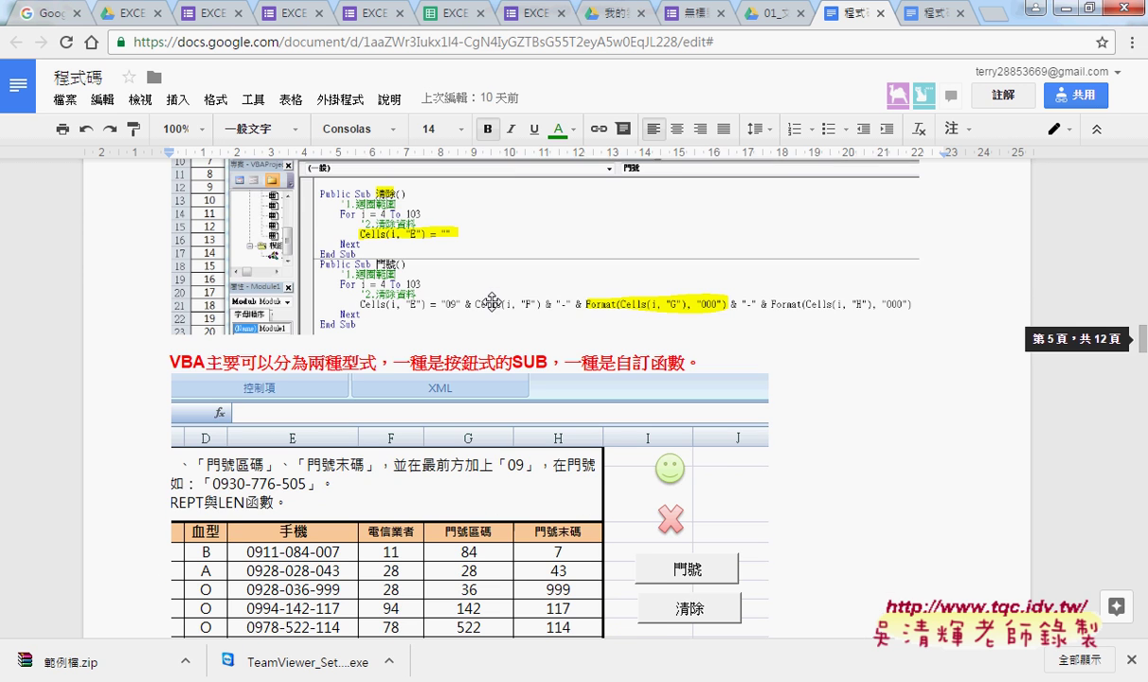